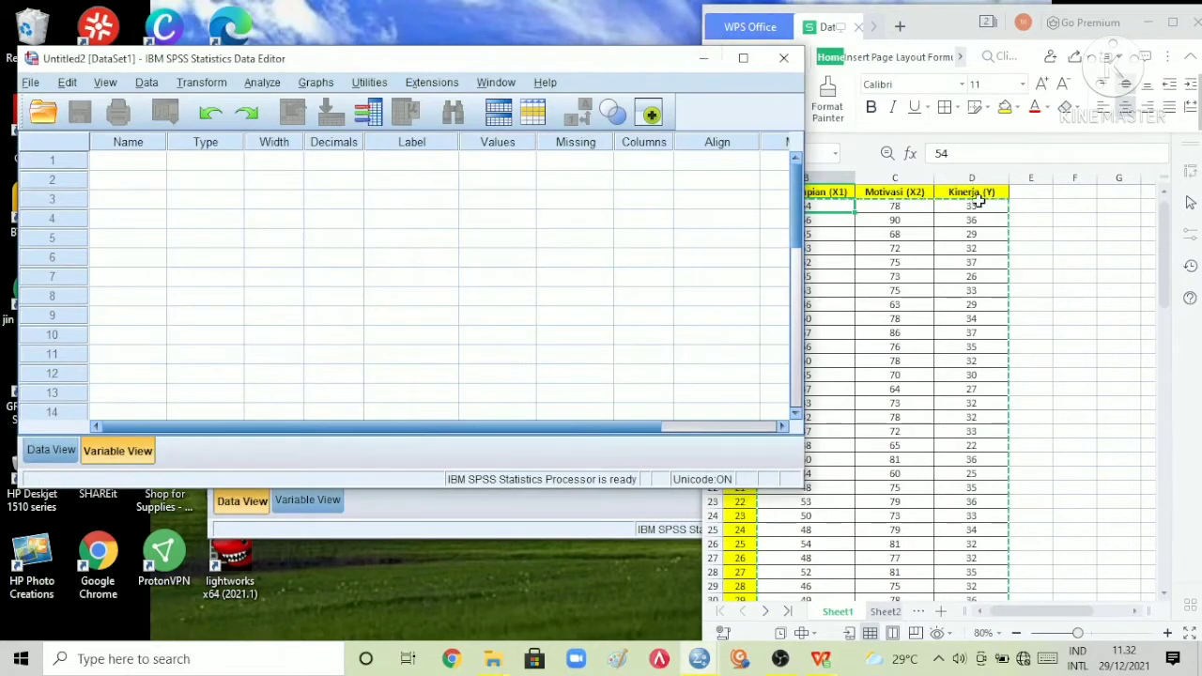
Copy the Sheet1 data for X1, X2 and Y, covering cells B2 to D101, without the header row.
{"action": "left_click", "coordinate": [1030, 262]}
{"action": "left_click_drag", "start_coordinate": [809, 209], "coordinate": [895, 402]}
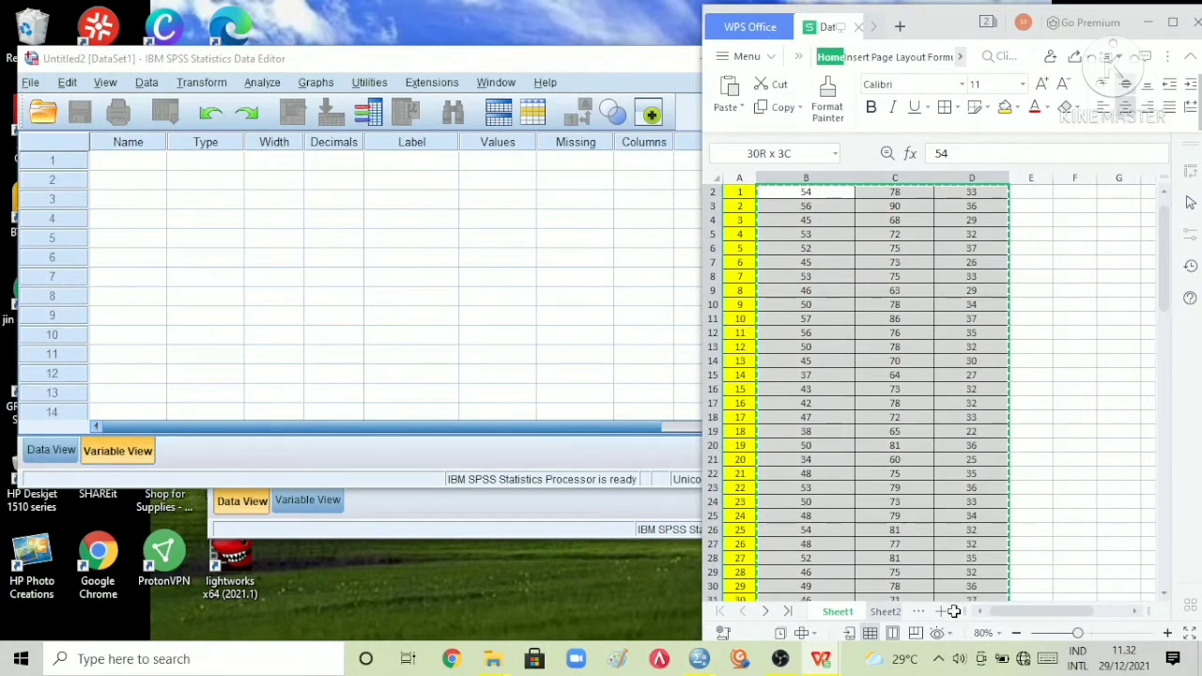
{"action": "left_click_drag", "start_coordinate": [954, 612], "coordinate": [949, 573]}
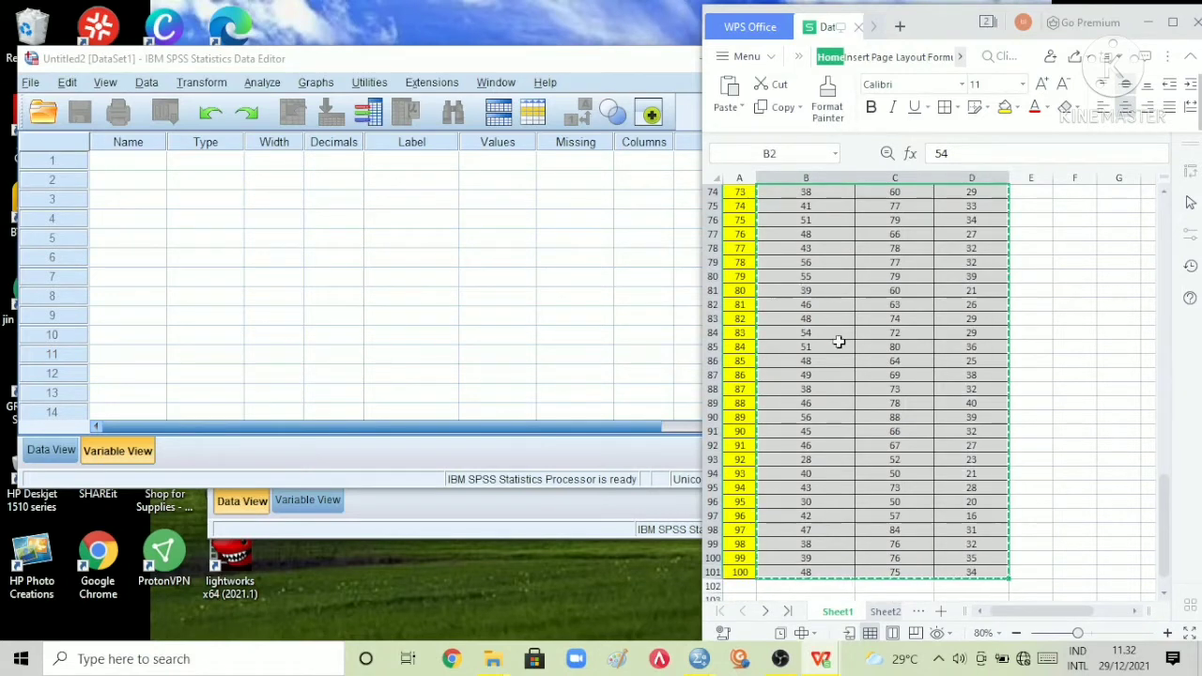
{"action": "left_click", "coordinate": [784, 107]}
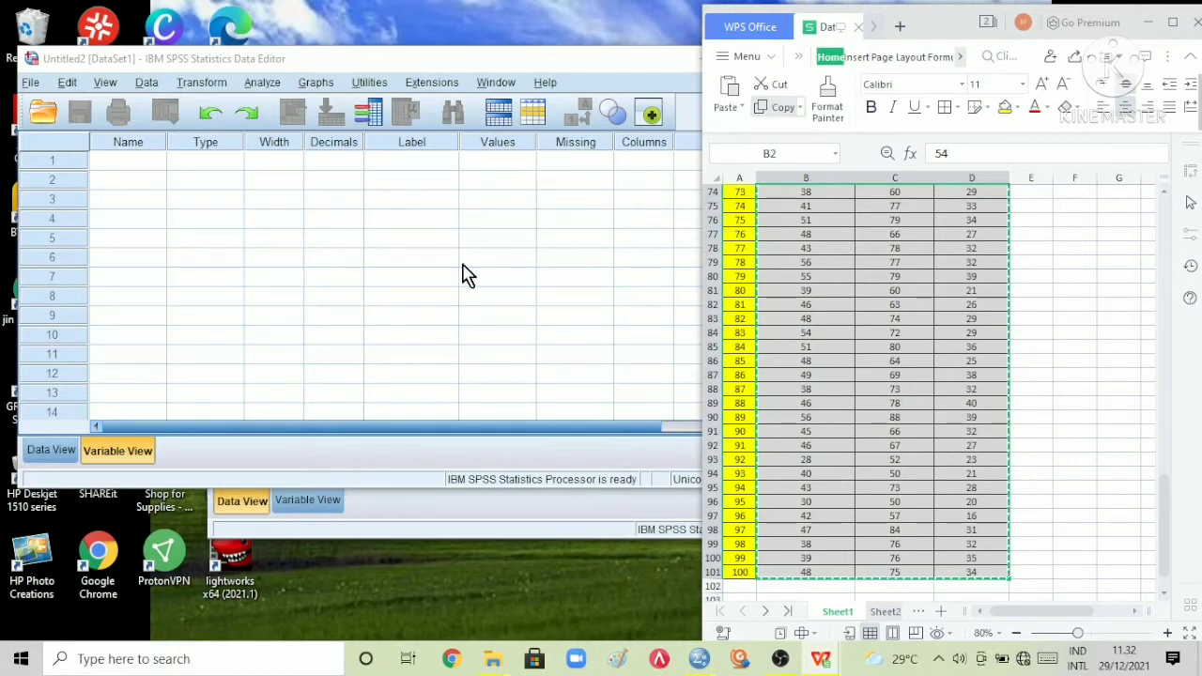
Switch to the empty SPSS dataset and define three variables named X1, X2 and Y.
{"action": "left_click", "coordinate": [151, 174]}
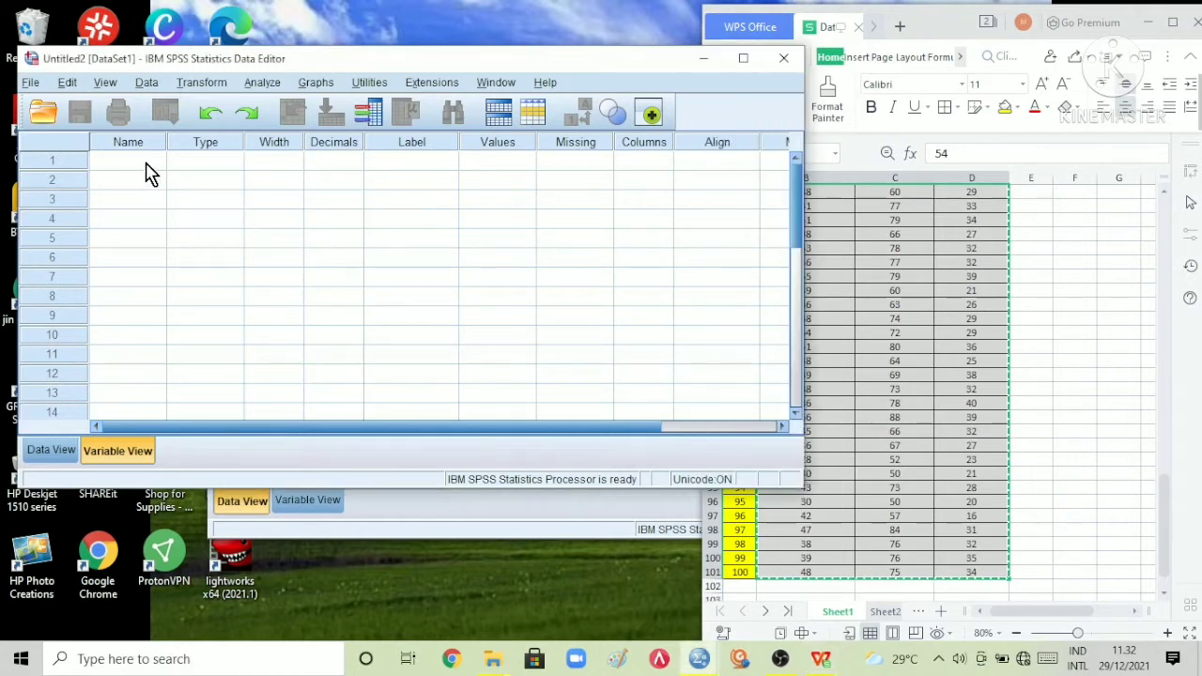
{"action": "left_click", "coordinate": [148, 164]}
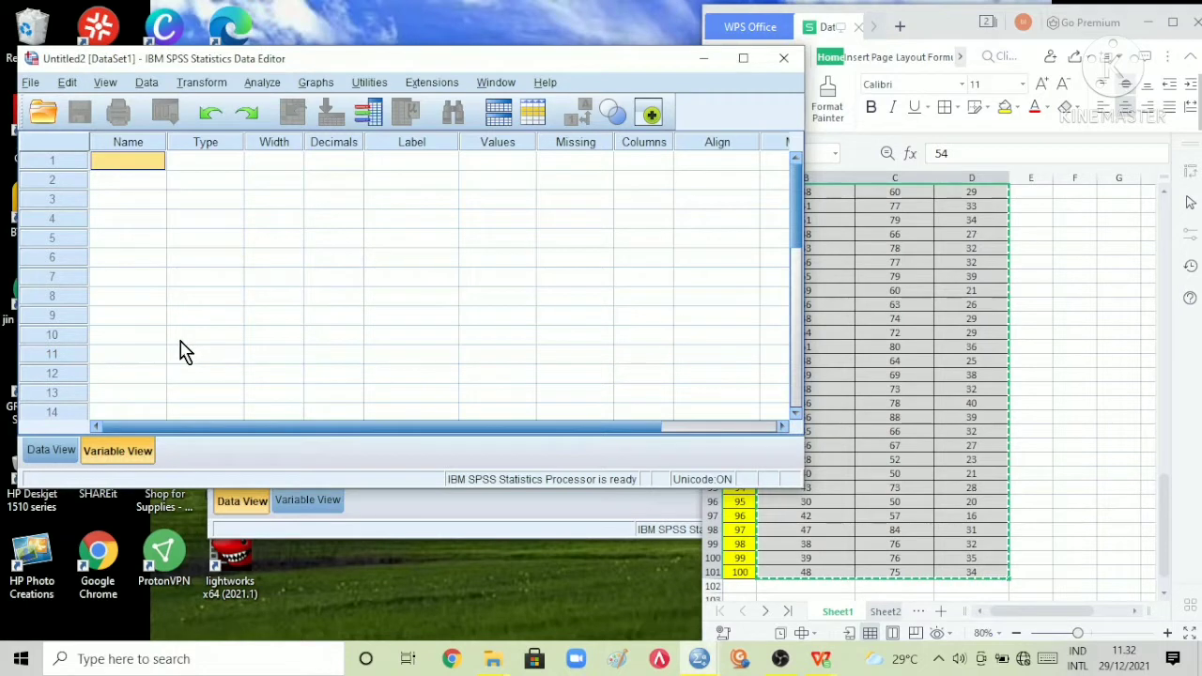
{"action": "type", "text": "X1"}
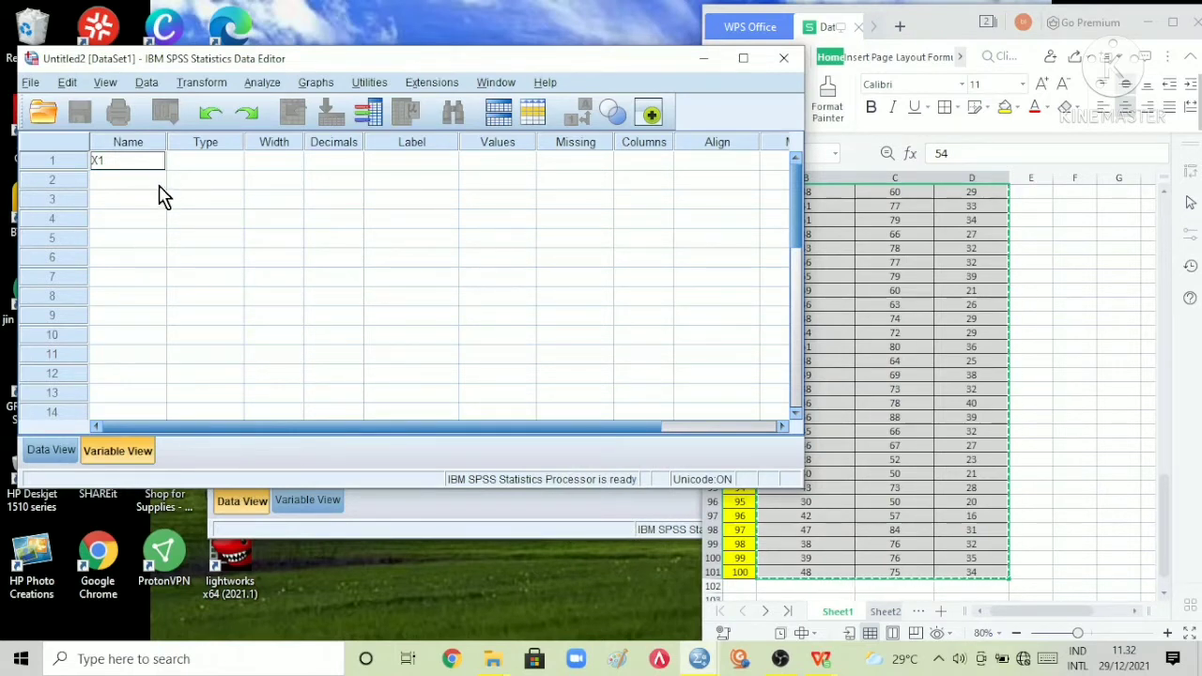
{"action": "key", "text": "Return"}
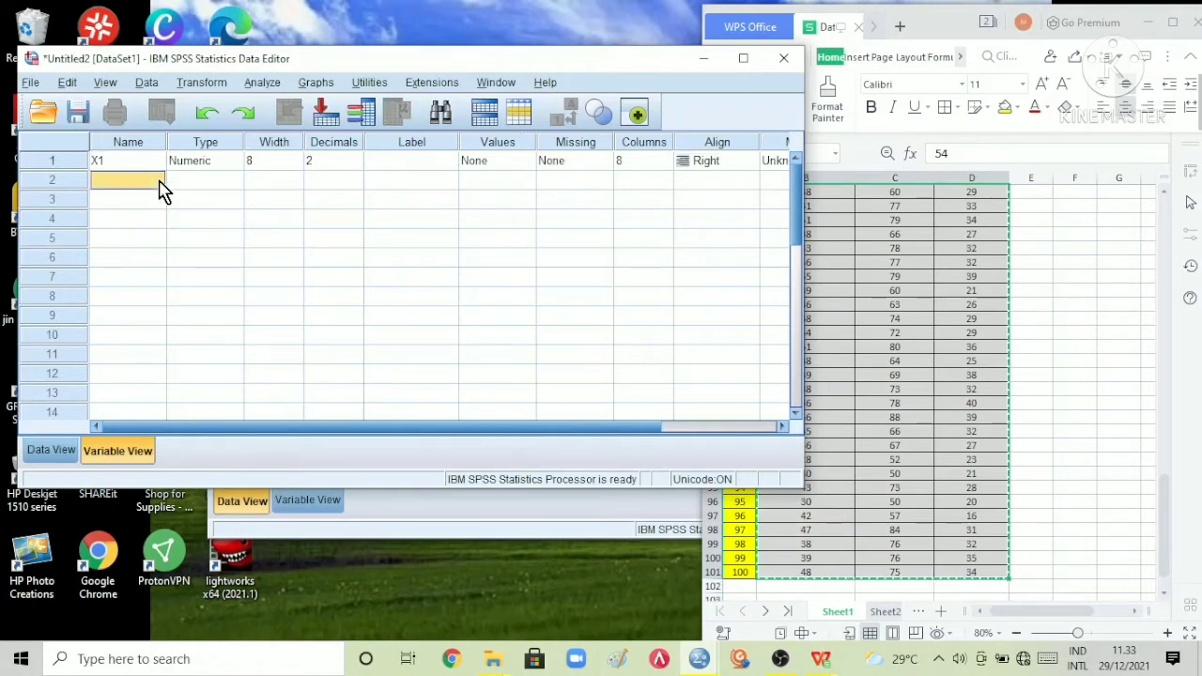
{"action": "type", "text": "X2"}
{"action": "key", "text": "Return"}
{"action": "type", "text": "Y"}
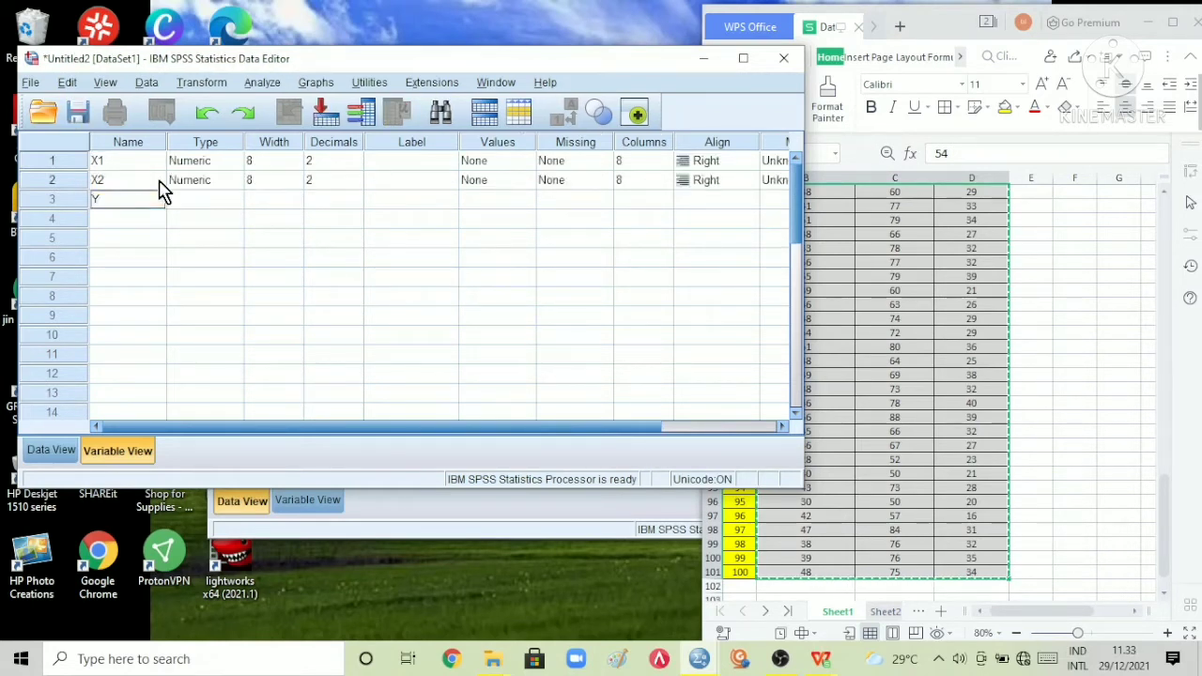
Label variable X1 as Kepemimpinan, X2 as Motivasi and Y as Kinerja.
{"action": "left_click", "coordinate": [391, 162]}
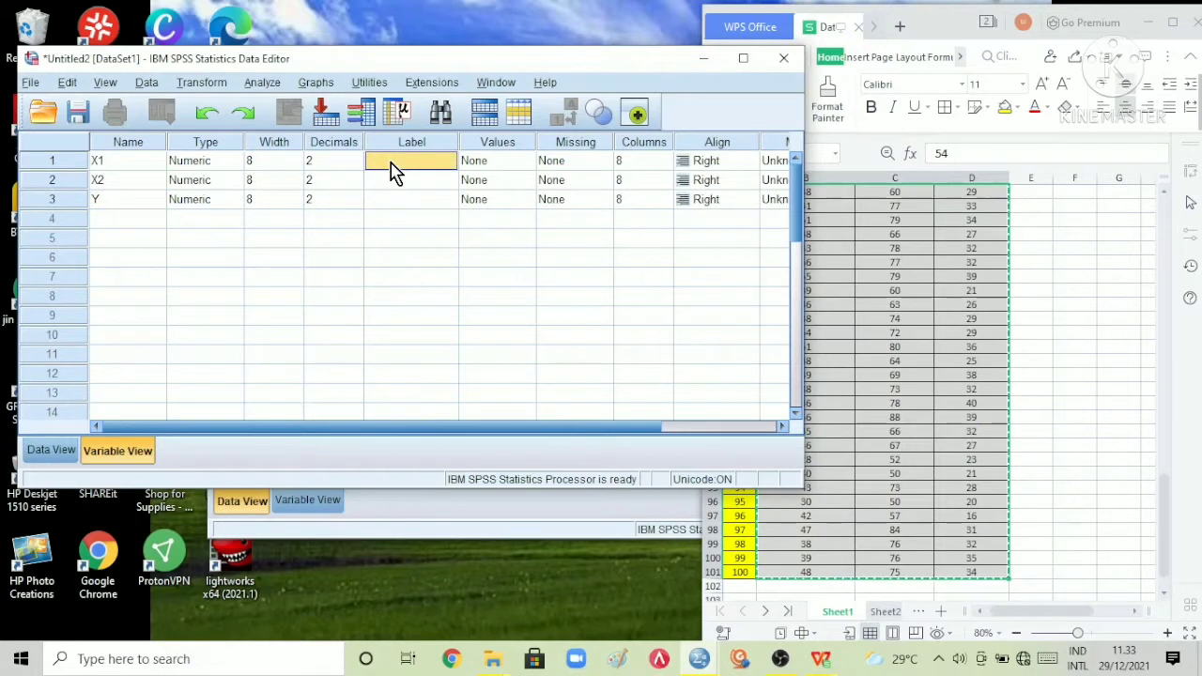
{"action": "type", "text": "Kepemimpi"}
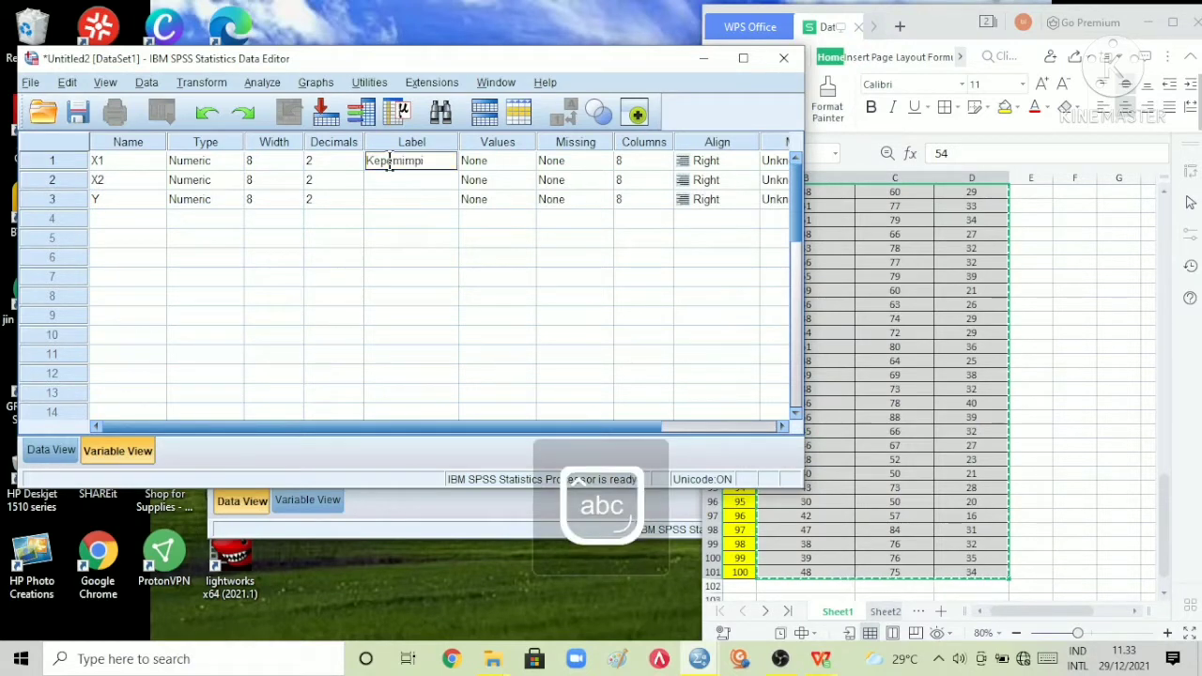
{"action": "type", "text": "nan"}
{"action": "left_click", "coordinate": [423, 181]}
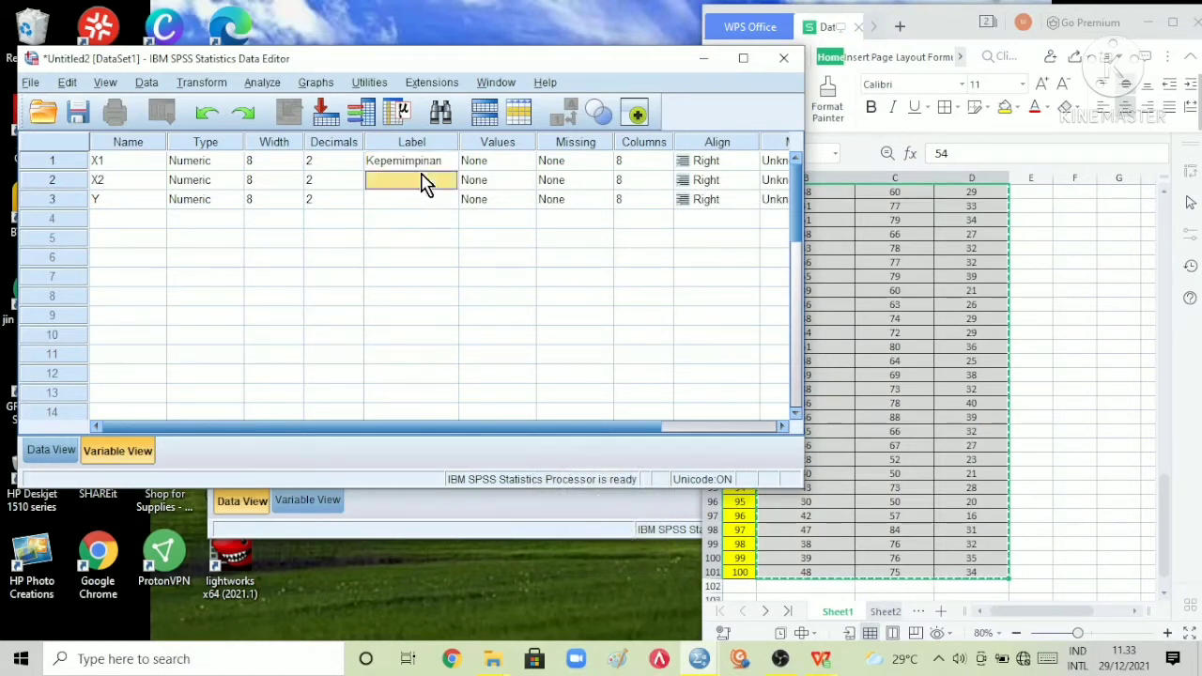
{"action": "type", "text": "Motivasi"}
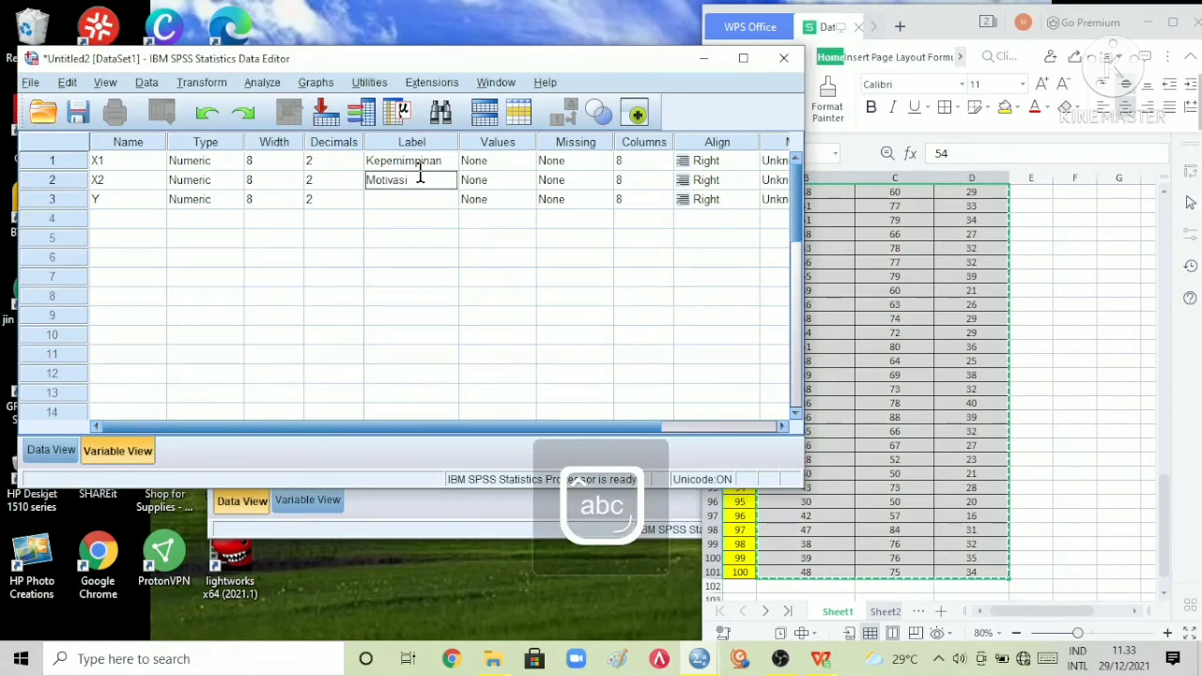
{"action": "key", "text": "Return"}
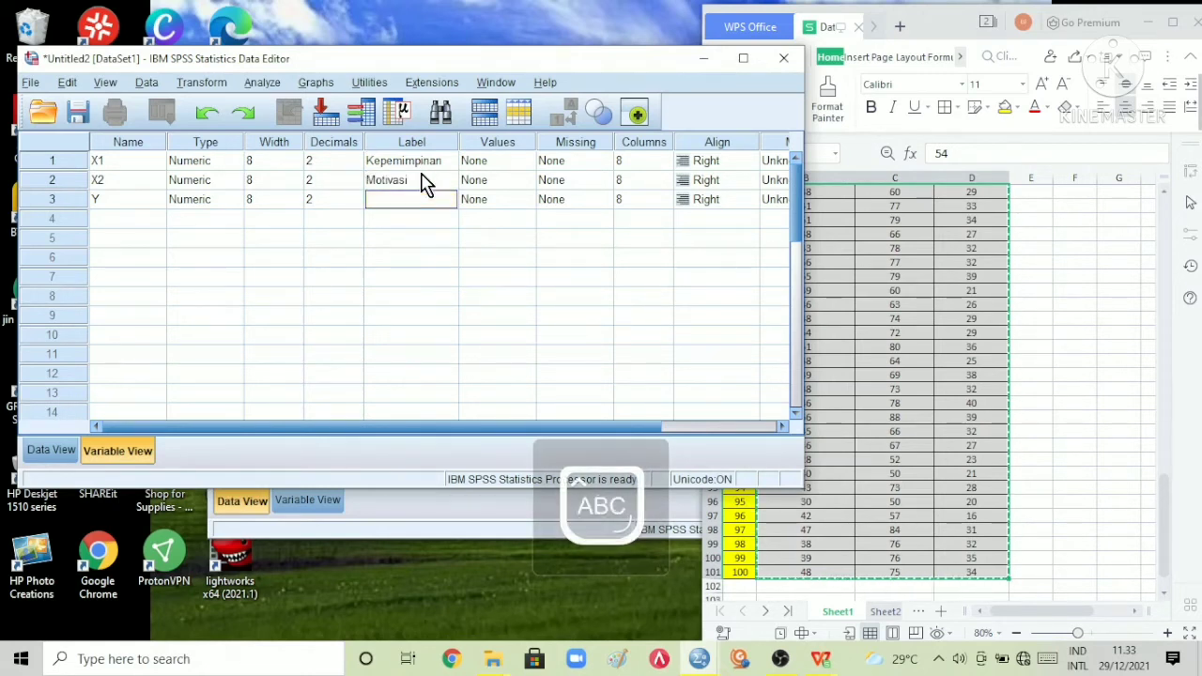
{"action": "type", "text": "Kinerja"}
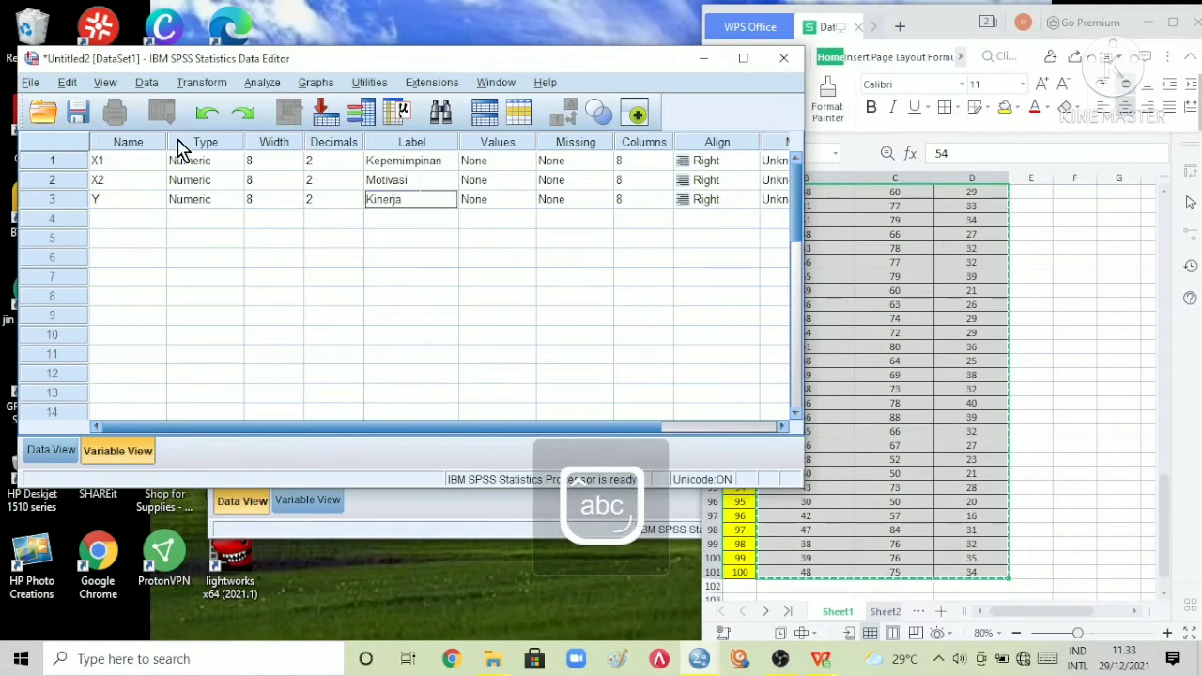
Paste the copied spreadsheet values into the data grid, starting at the first case of X1.
{"action": "left_click", "coordinate": [47, 451]}
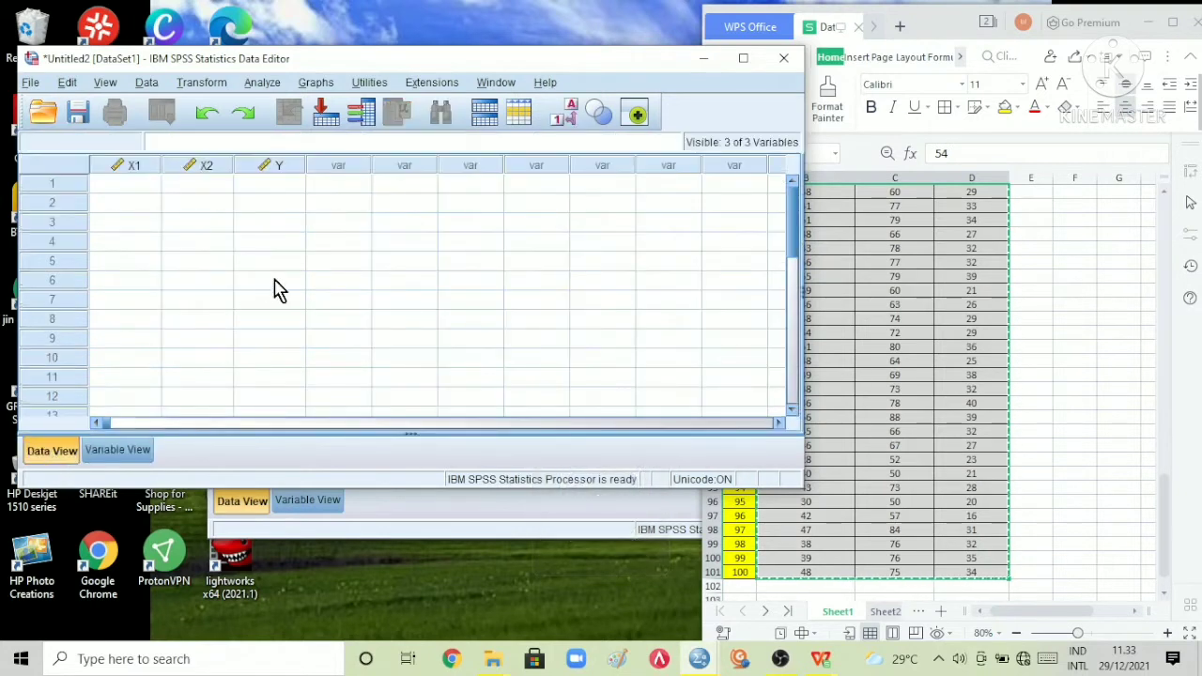
{"action": "left_click", "coordinate": [157, 186]}
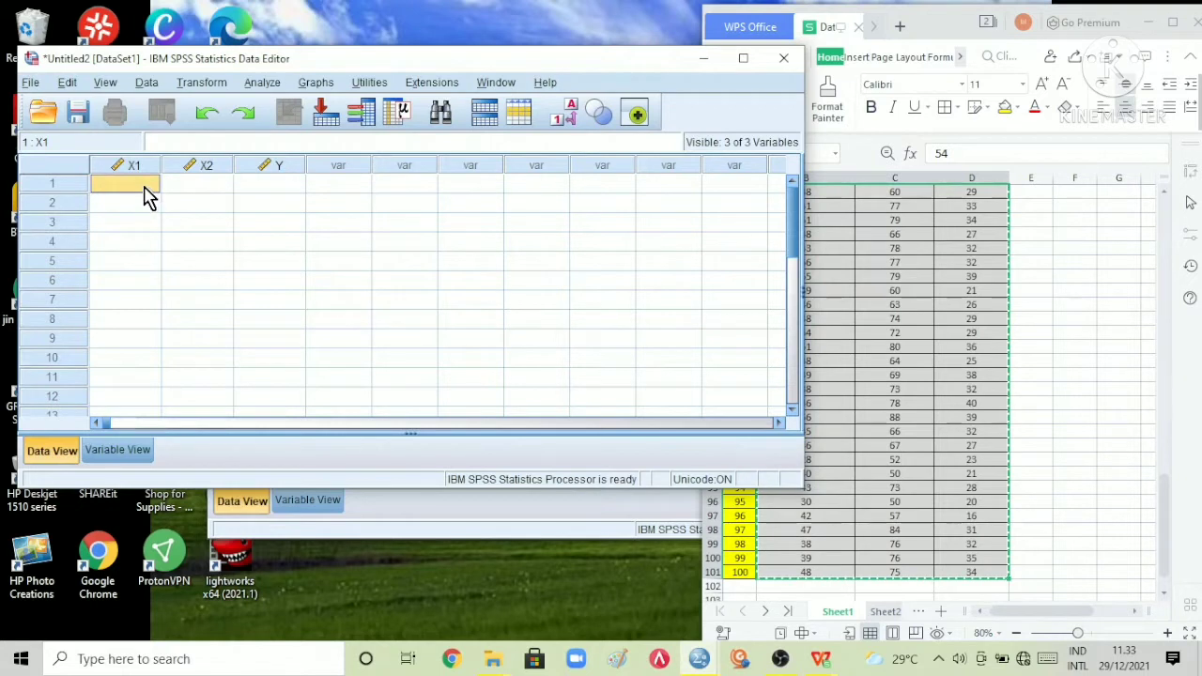
{"action": "right_click", "coordinate": [149, 192]}
{"action": "left_click", "coordinate": [192, 282]}
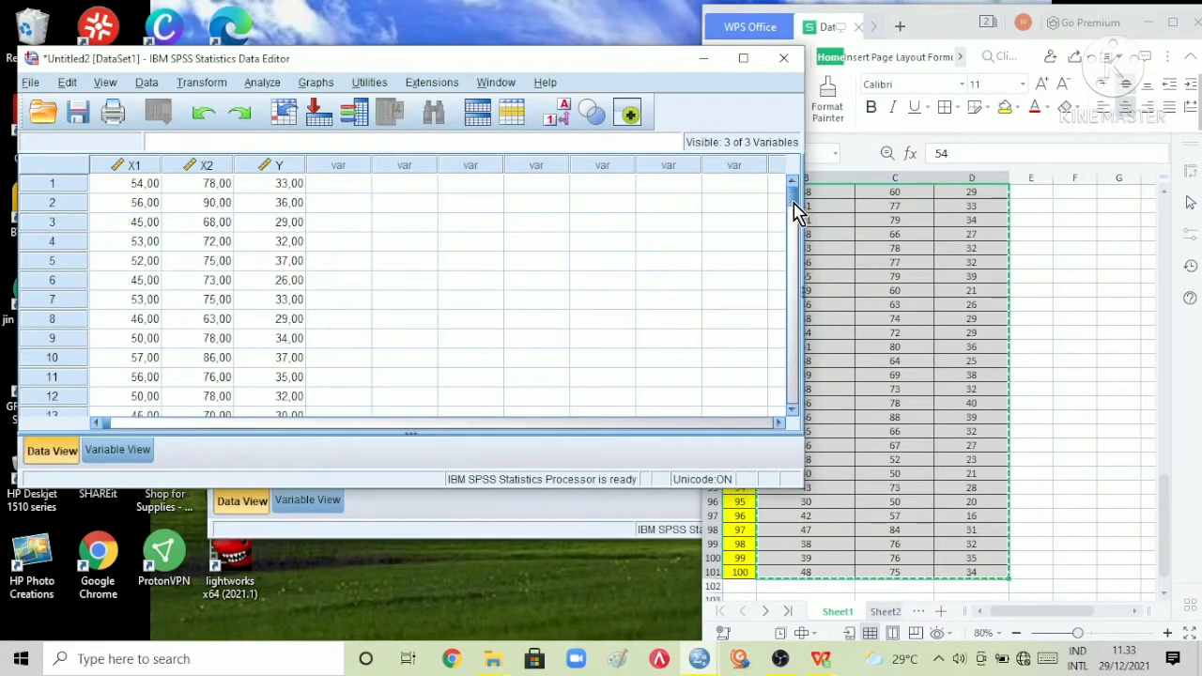
{"action": "left_click", "coordinate": [253, 85]}
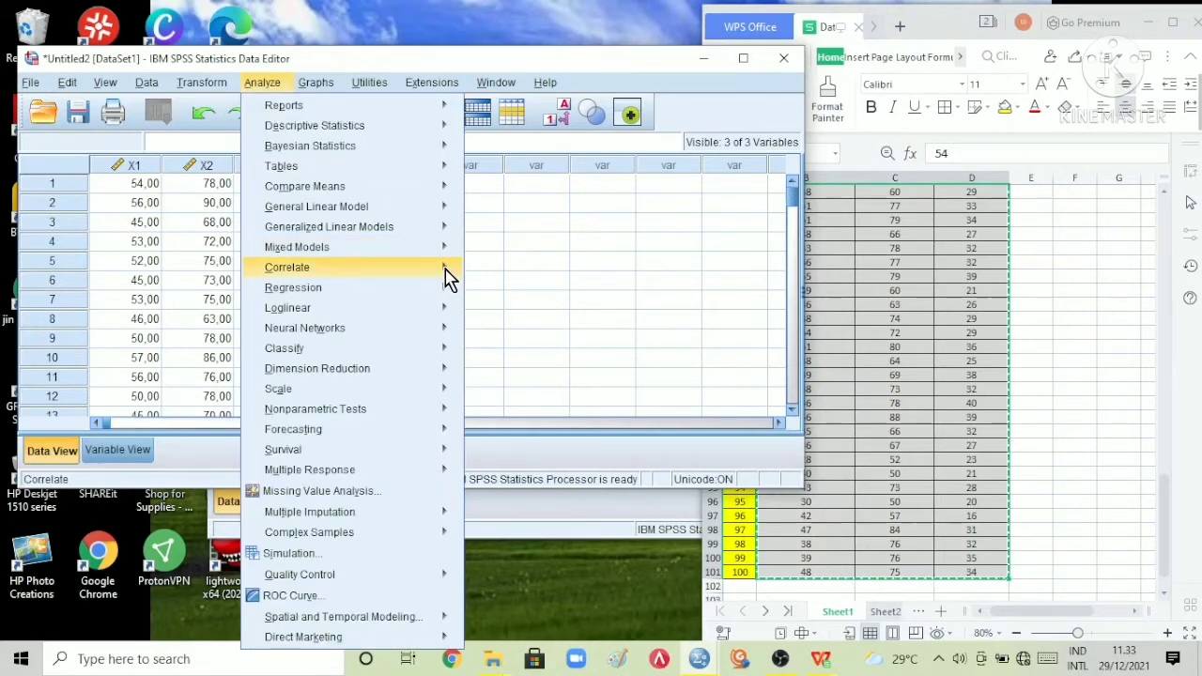
{"action": "mouse_move", "coordinate": [449, 293]}
{"action": "left_click", "coordinate": [631, 208]}
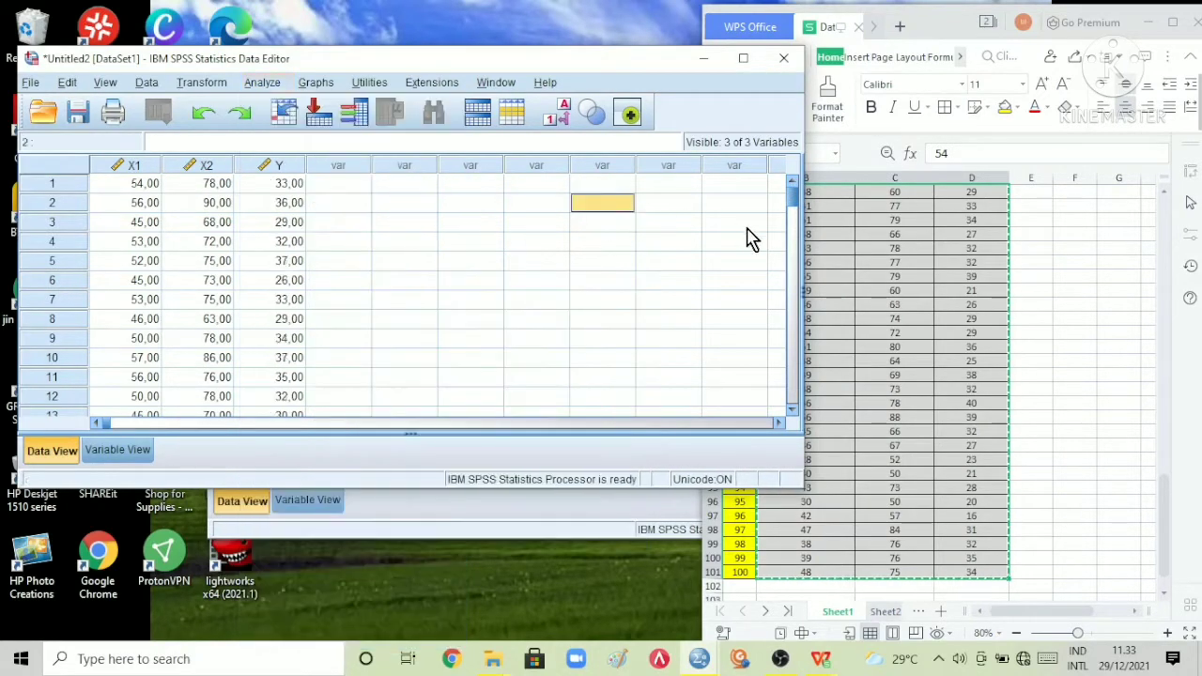
{"action": "left_click_drag", "start_coordinate": [790, 213], "coordinate": [805, 182]}
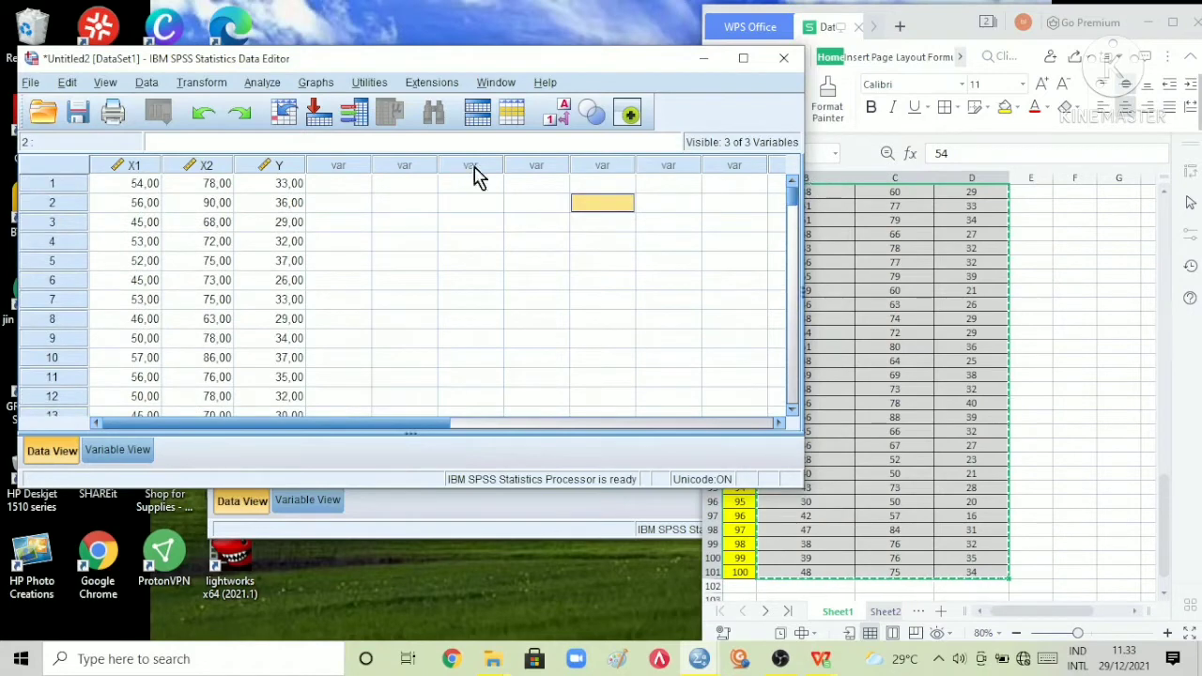
Set up a linear regression with Kepemimpinan [X1] and Motivasi [X2] as independents and Kinerja [Y] as dependent.
{"action": "left_click", "coordinate": [263, 84]}
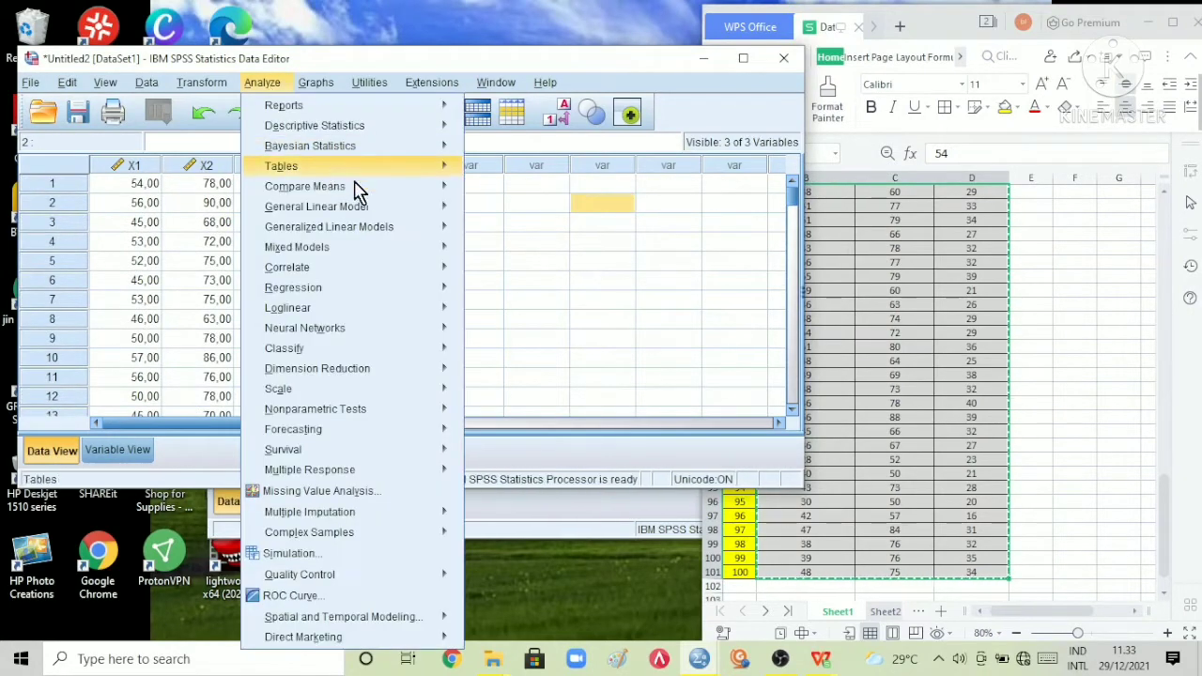
{"action": "mouse_move", "coordinate": [439, 289]}
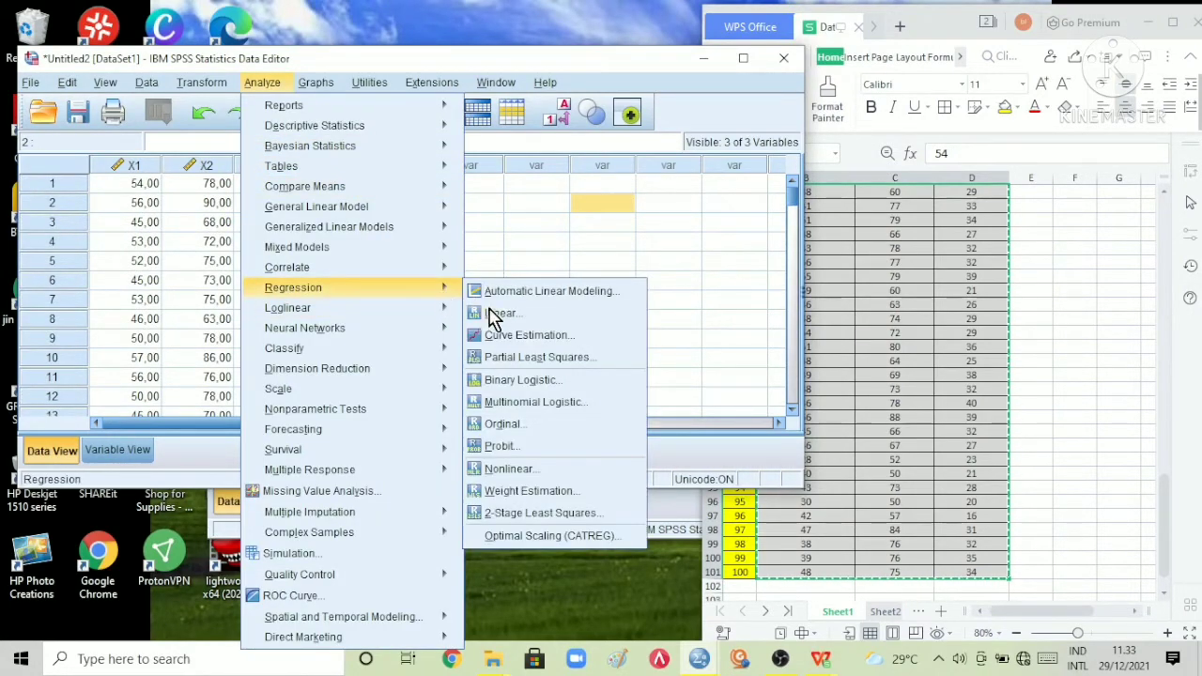
{"action": "left_click", "coordinate": [497, 313]}
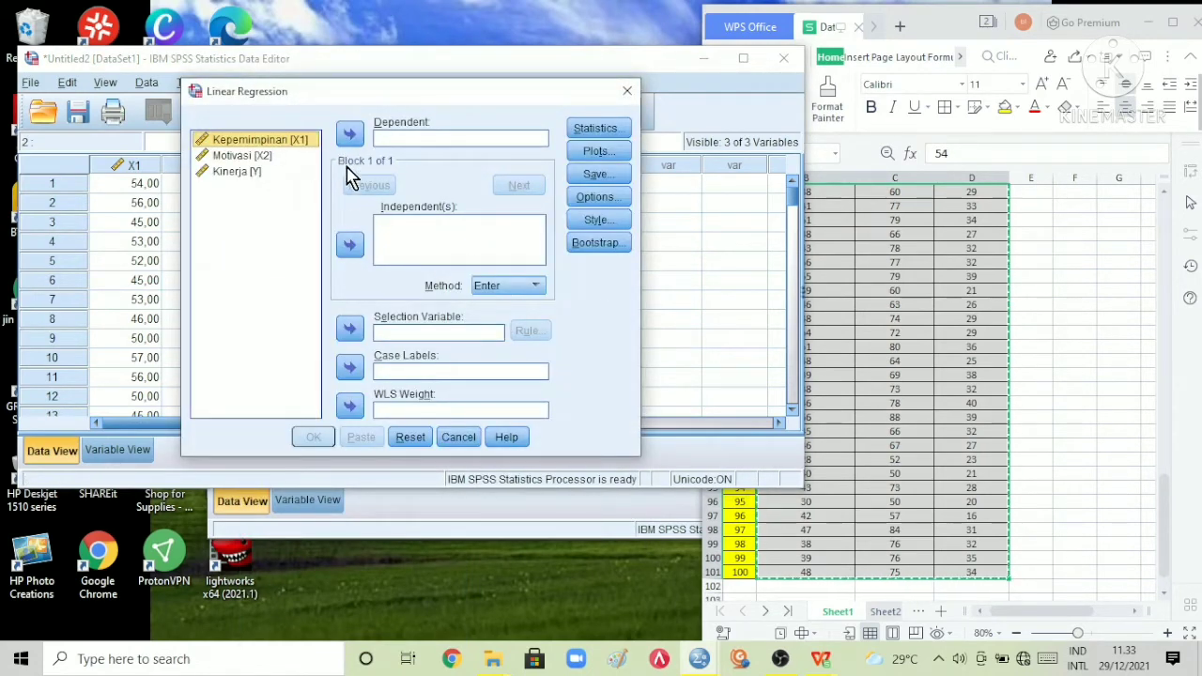
{"action": "left_click", "coordinate": [350, 246]}
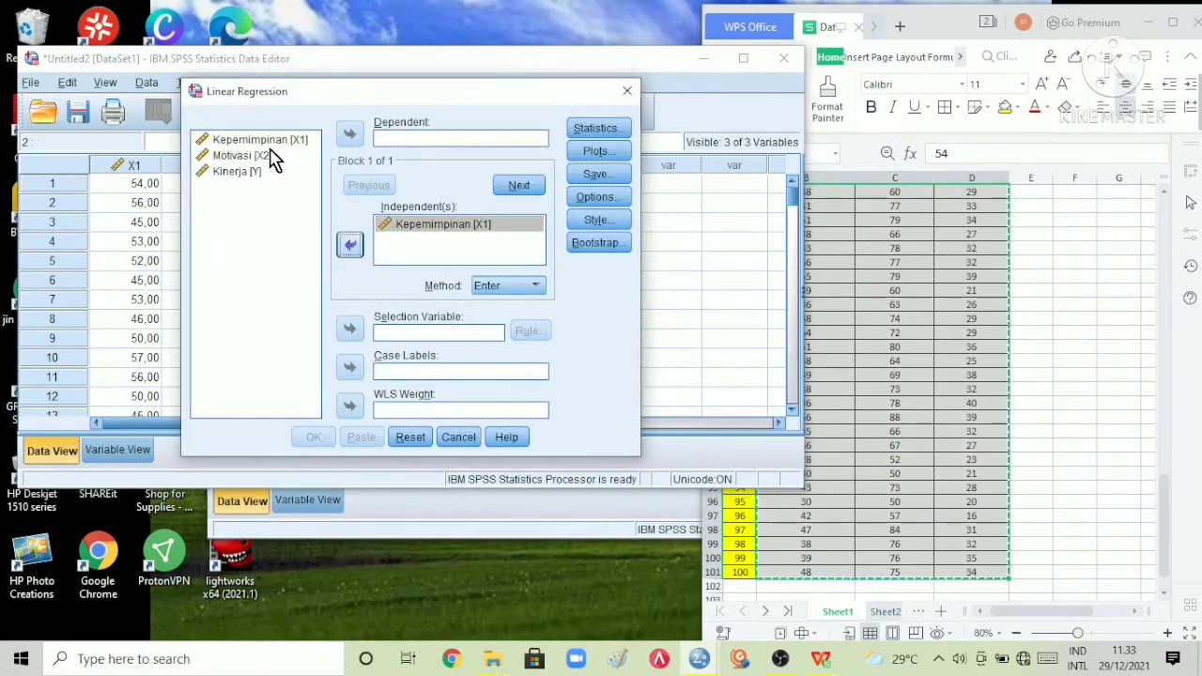
{"action": "left_click", "coordinate": [269, 155]}
{"action": "left_click", "coordinate": [351, 249]}
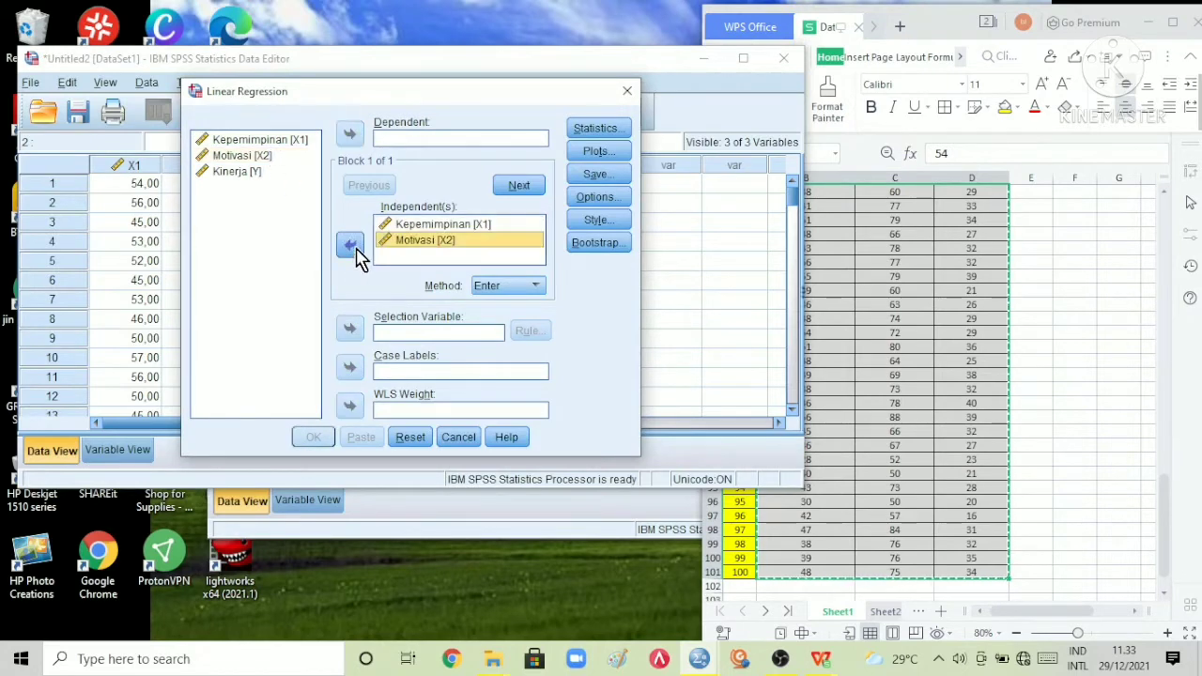
{"action": "left_click", "coordinate": [261, 172]}
{"action": "left_click", "coordinate": [349, 133]}
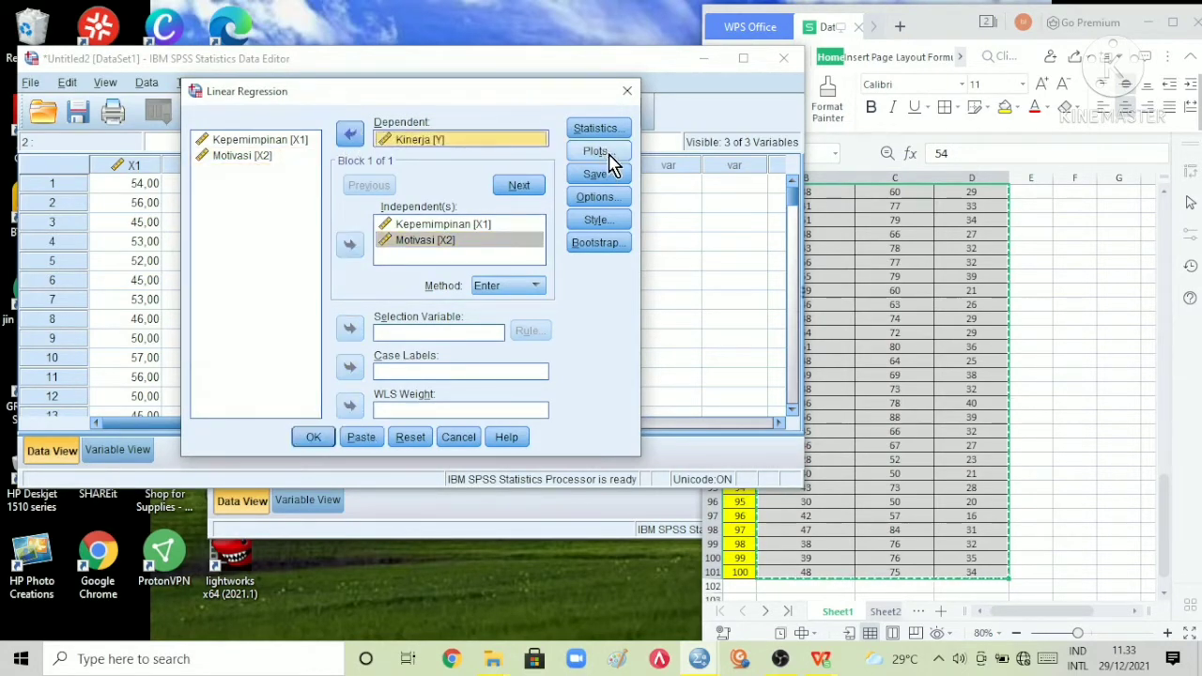
Add a normal probability plot of the standardized residuals to the linear regression and run the analysis.
{"action": "left_click", "coordinate": [609, 158]}
{"action": "left_click", "coordinate": [336, 352]}
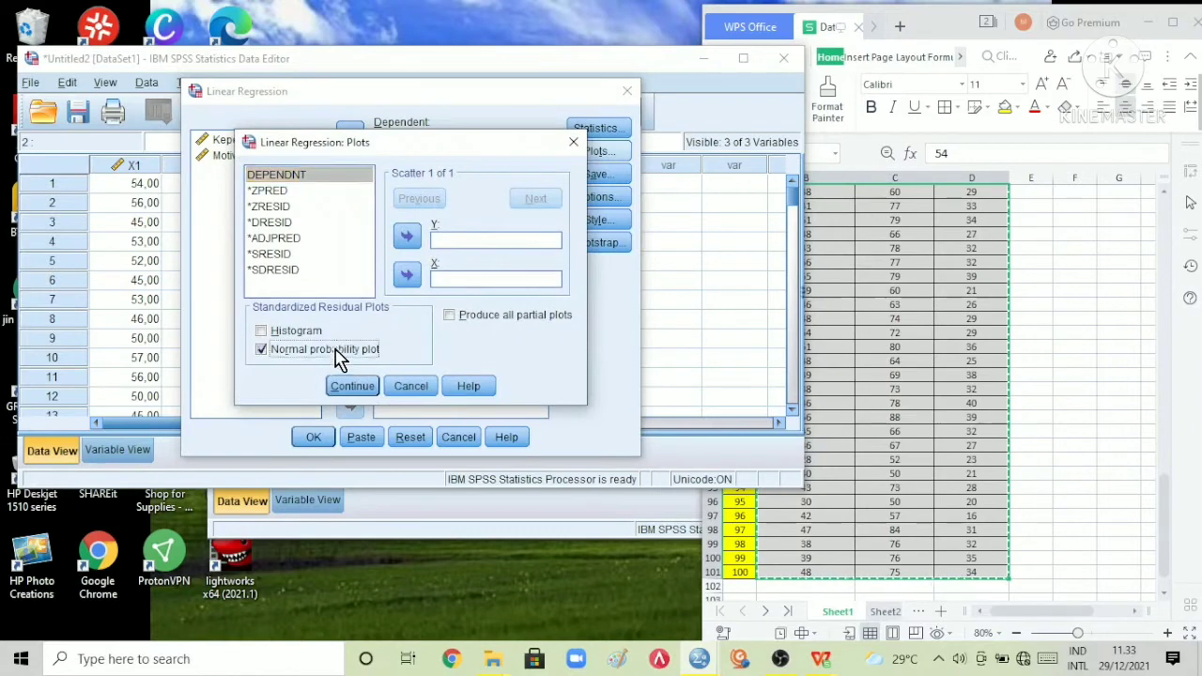
{"action": "left_click", "coordinate": [365, 389]}
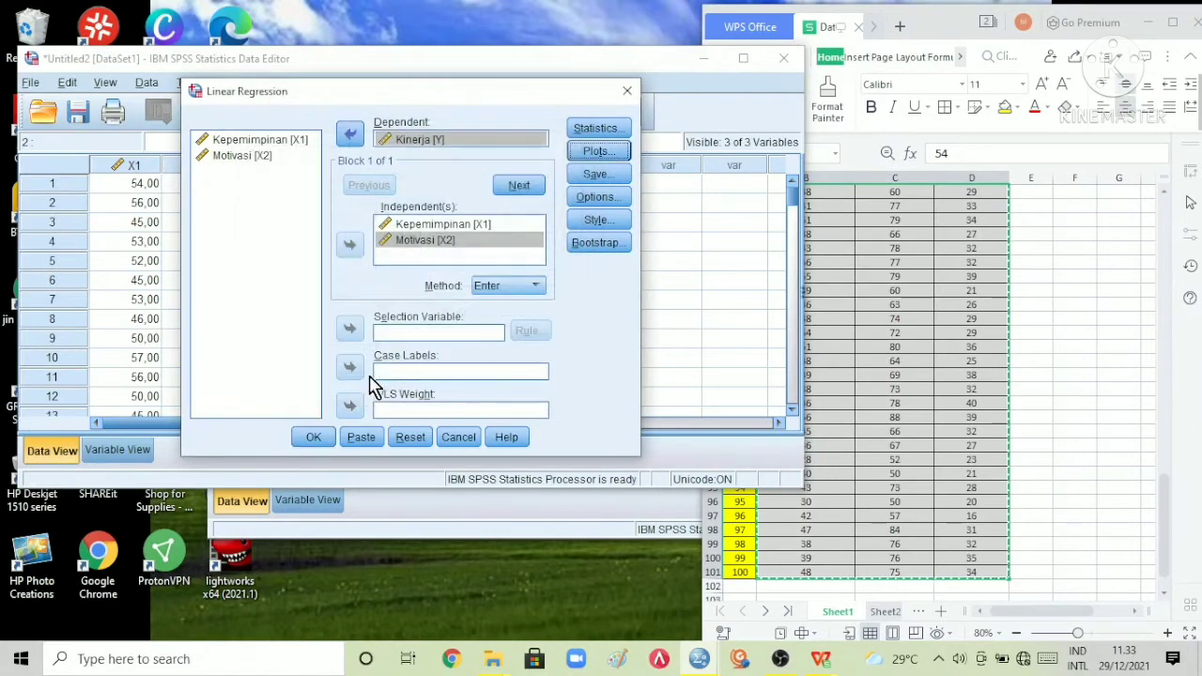
{"action": "left_click", "coordinate": [322, 441]}
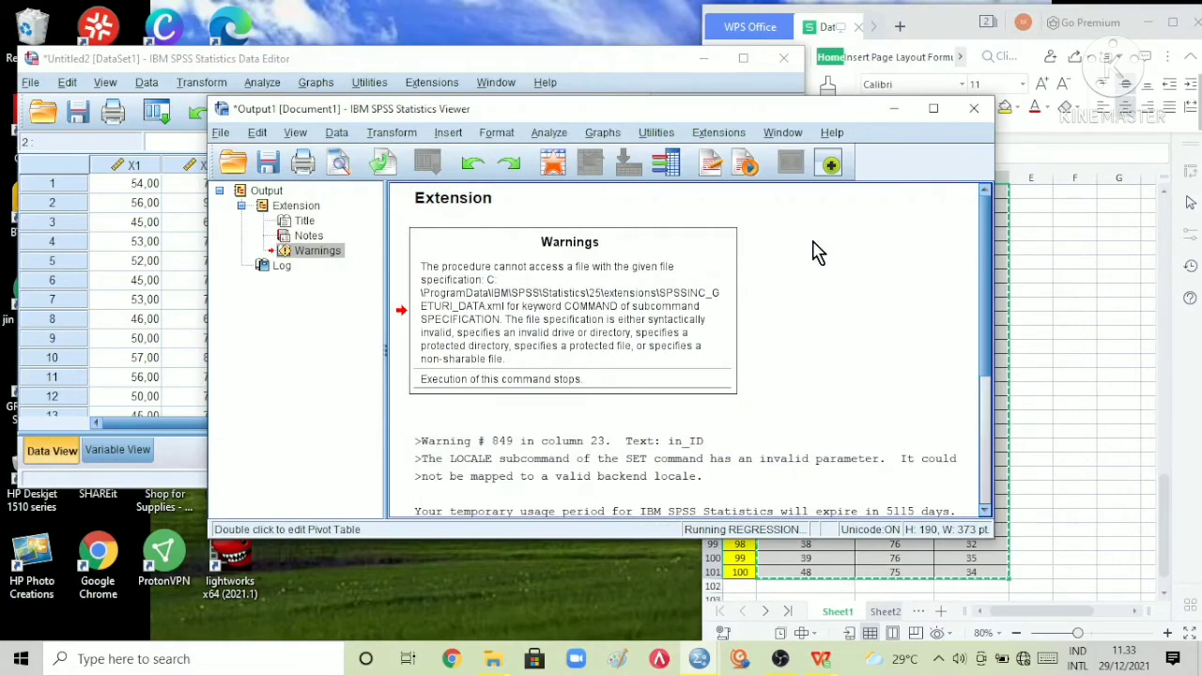
Look over the Output1 viewer document and close it.
{"action": "left_click_drag", "start_coordinate": [832, 118], "coordinate": [770, 161]}
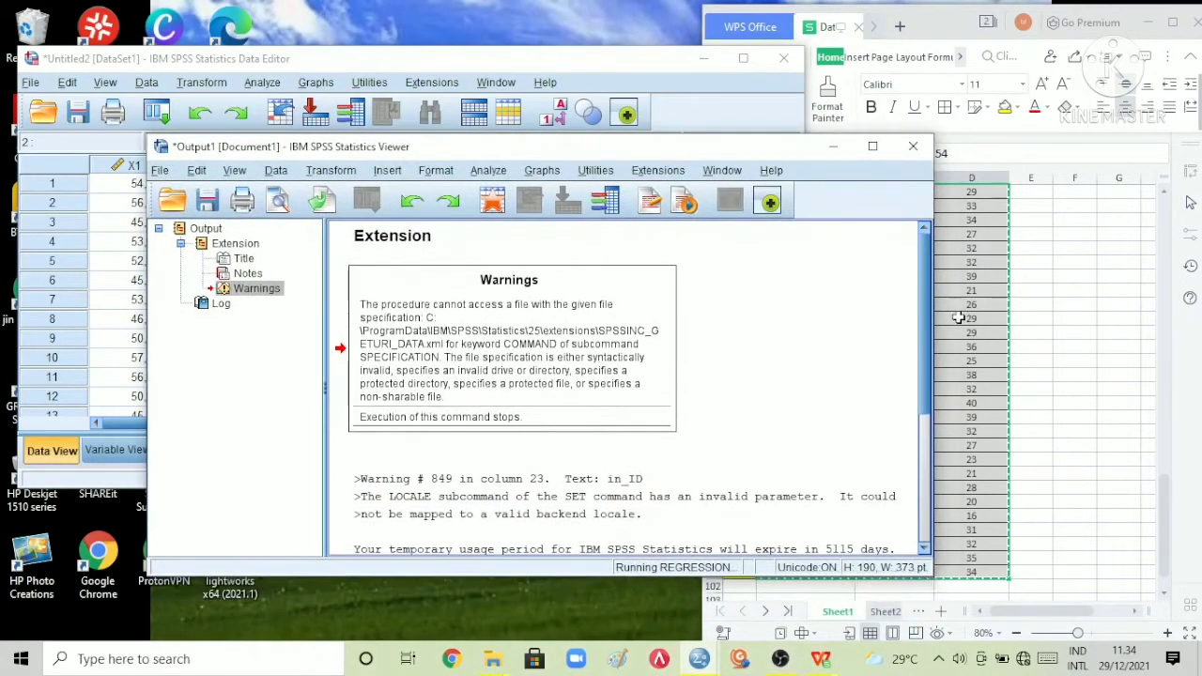
{"action": "scroll", "coordinate": [926, 375], "scroll_direction": "down", "scroll_amount": 2}
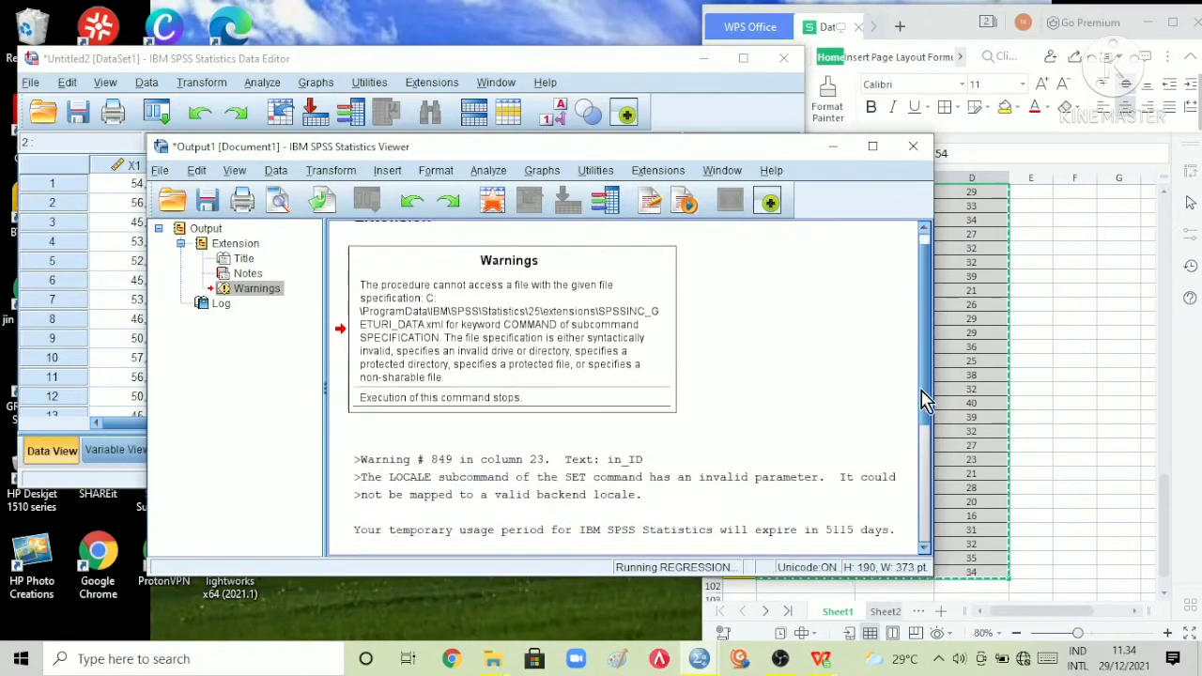
{"action": "left_click", "coordinate": [911, 150]}
{"action": "left_click", "coordinate": [545, 397]}
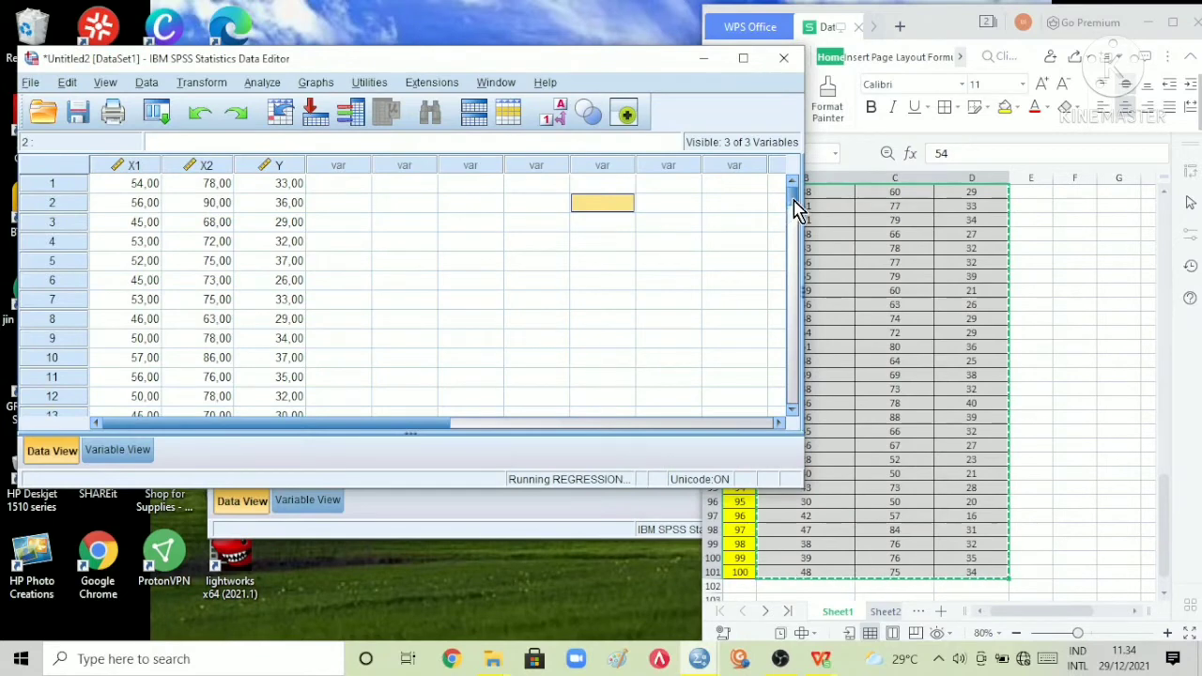
{"action": "mouse_move", "coordinate": [793, 208]}
{"action": "left_mouse_down"}
{"action": "mouse_move", "coordinate": [798, 335]}
{"action": "mouse_move", "coordinate": [796, 188]}
{"action": "left_mouse_up"}
{"action": "left_click", "coordinate": [631, 510]}
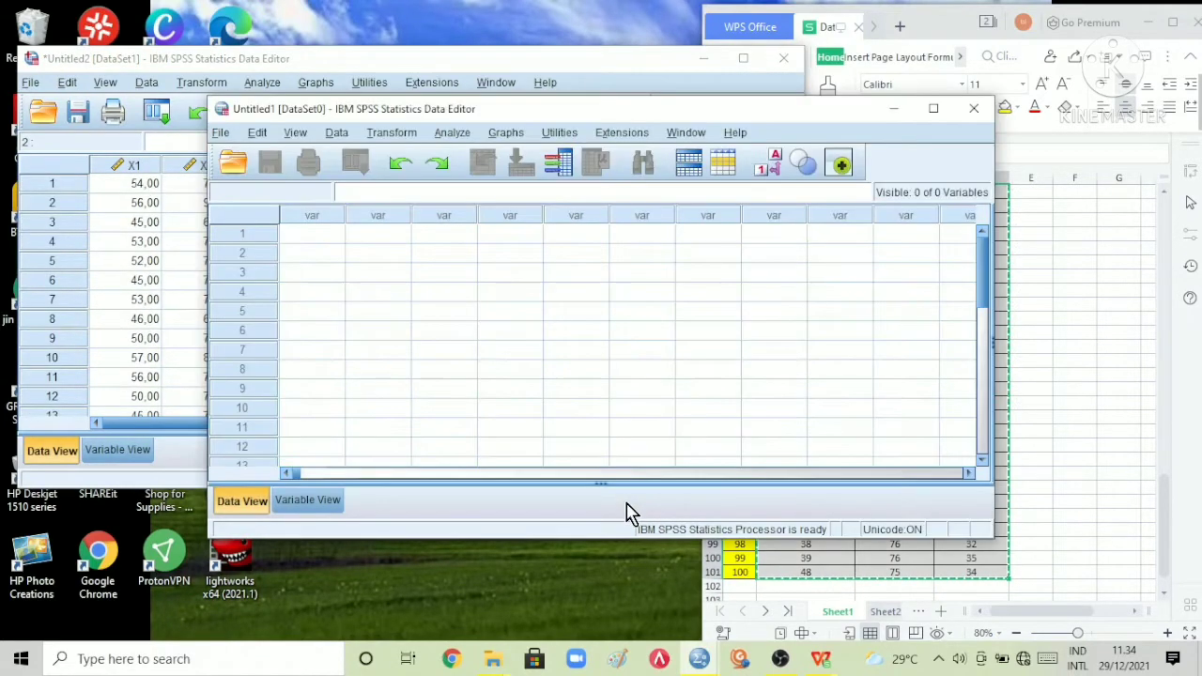
{"action": "left_click", "coordinate": [671, 83]}
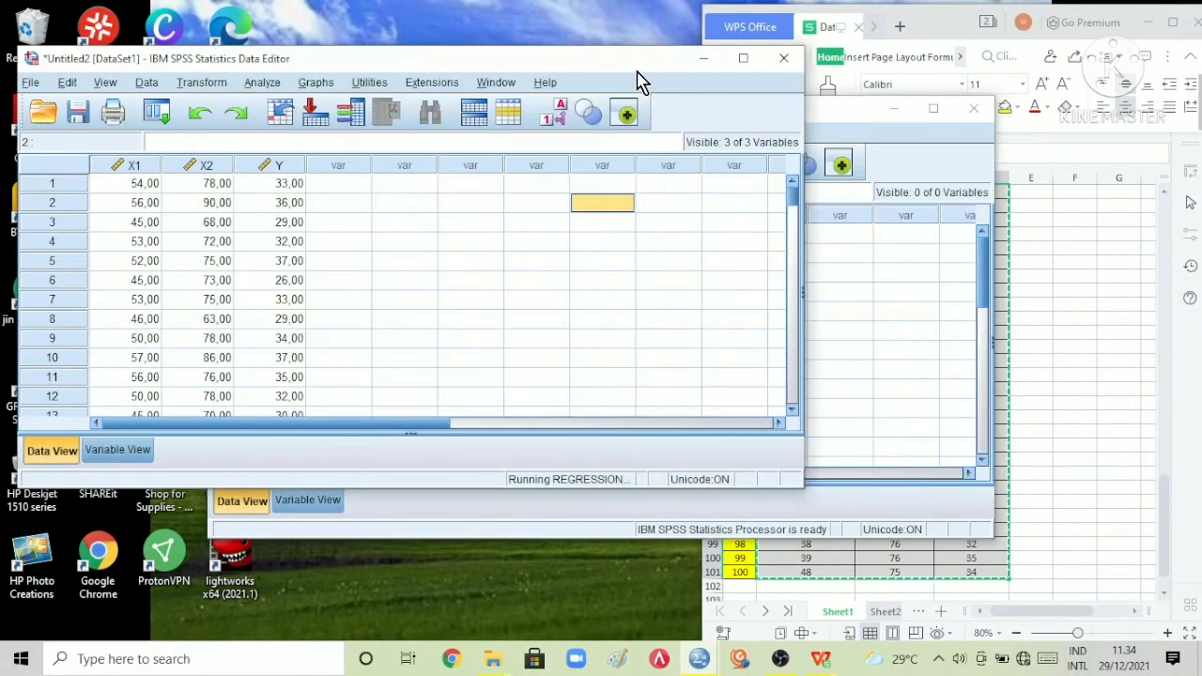
Rerun the linear regression on the Untitled2 data with its existing settings and look through the output in the maximized viewer.
{"action": "left_click", "coordinate": [265, 84]}
{"action": "mouse_move", "coordinate": [438, 291]}
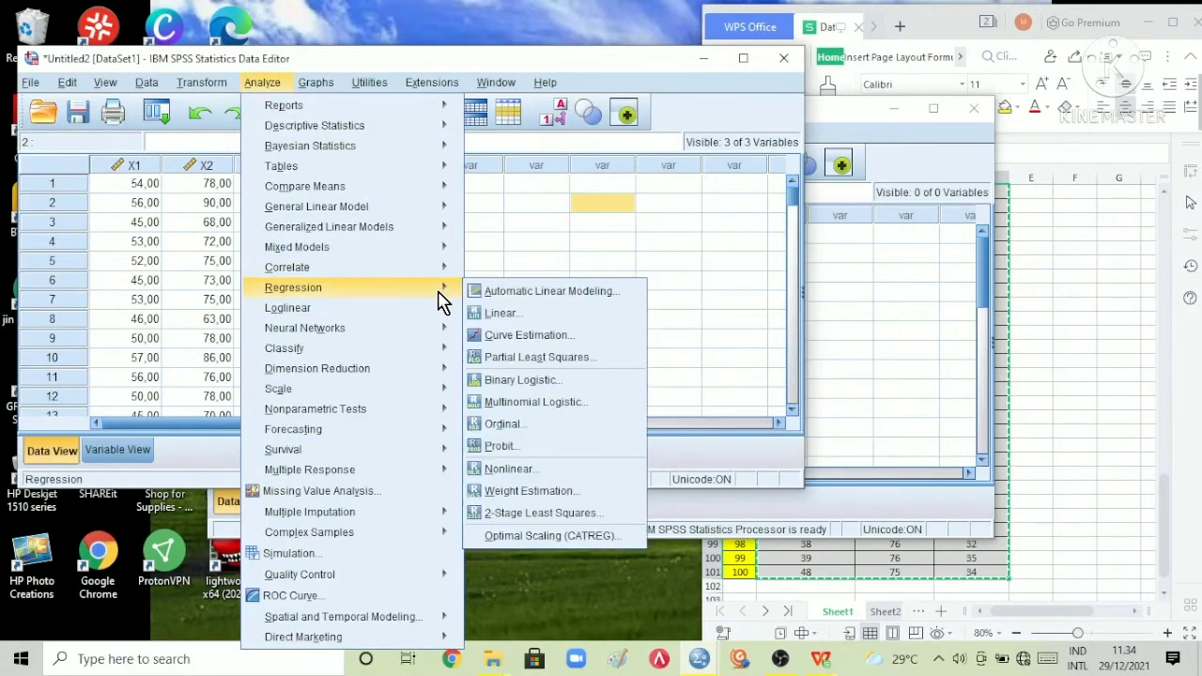
{"action": "left_click", "coordinate": [530, 314]}
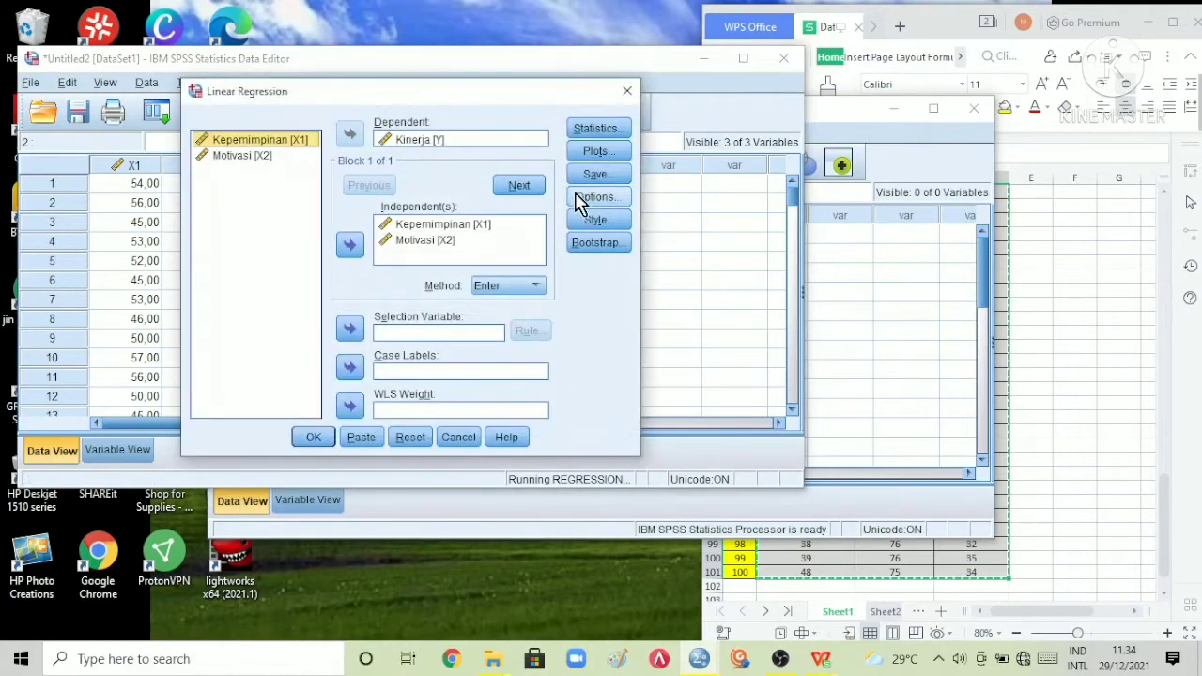
{"action": "left_click", "coordinate": [314, 436]}
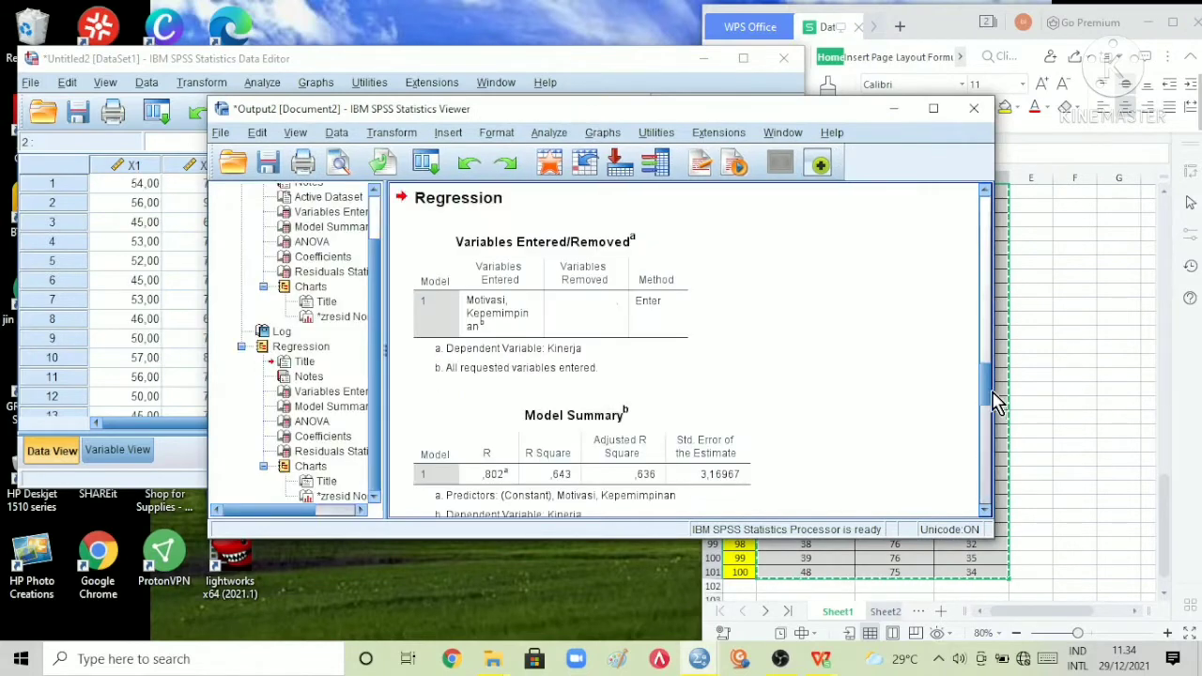
{"action": "left_click", "coordinate": [934, 110]}
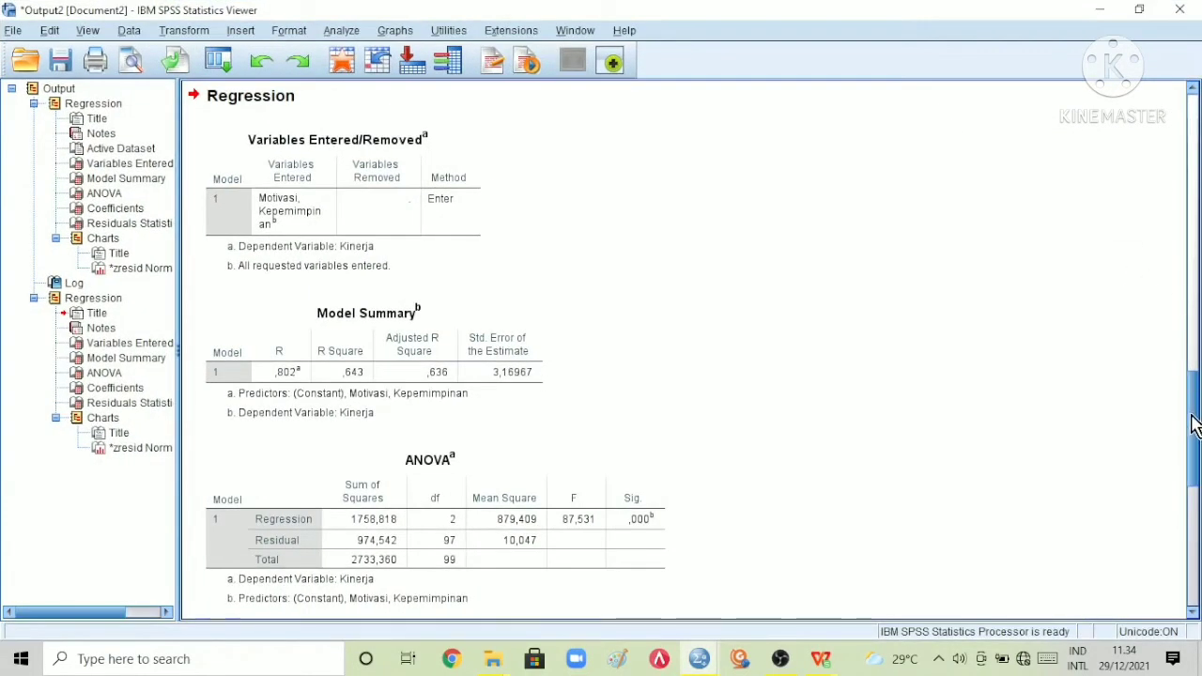
{"action": "left_click_drag", "start_coordinate": [1191, 427], "coordinate": [1193, 610]}
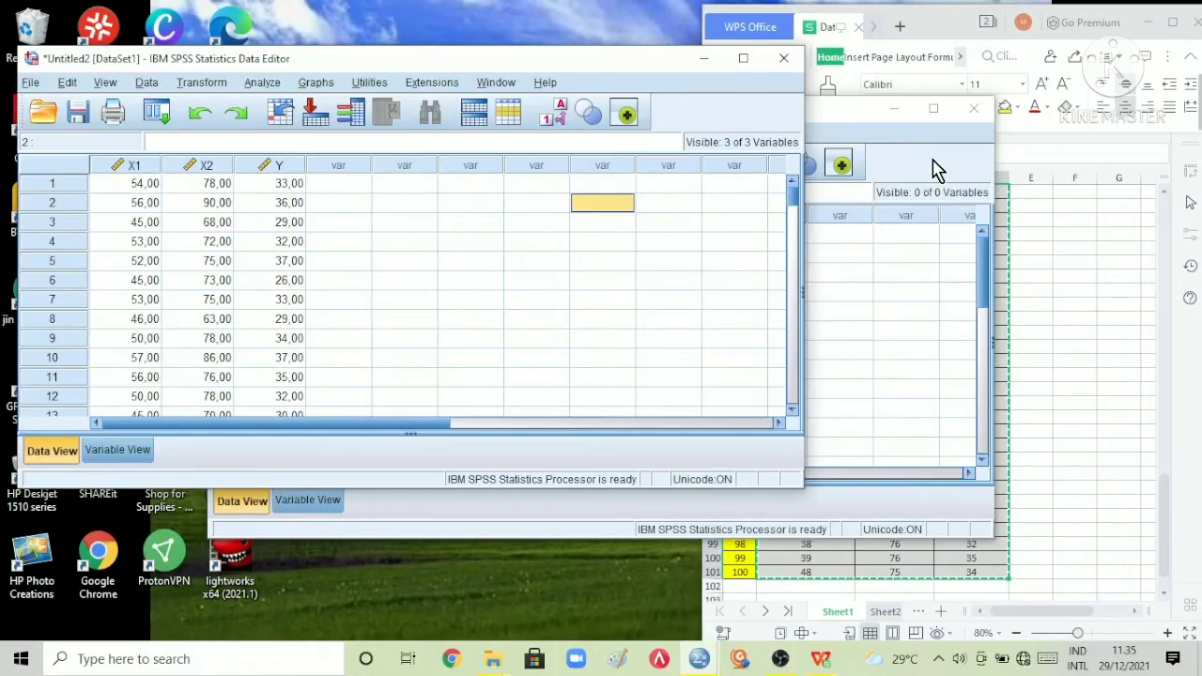
Define three variables named X1, X2 and Y in the empty Untitled1 dataset.
{"action": "left_click", "coordinate": [934, 168]}
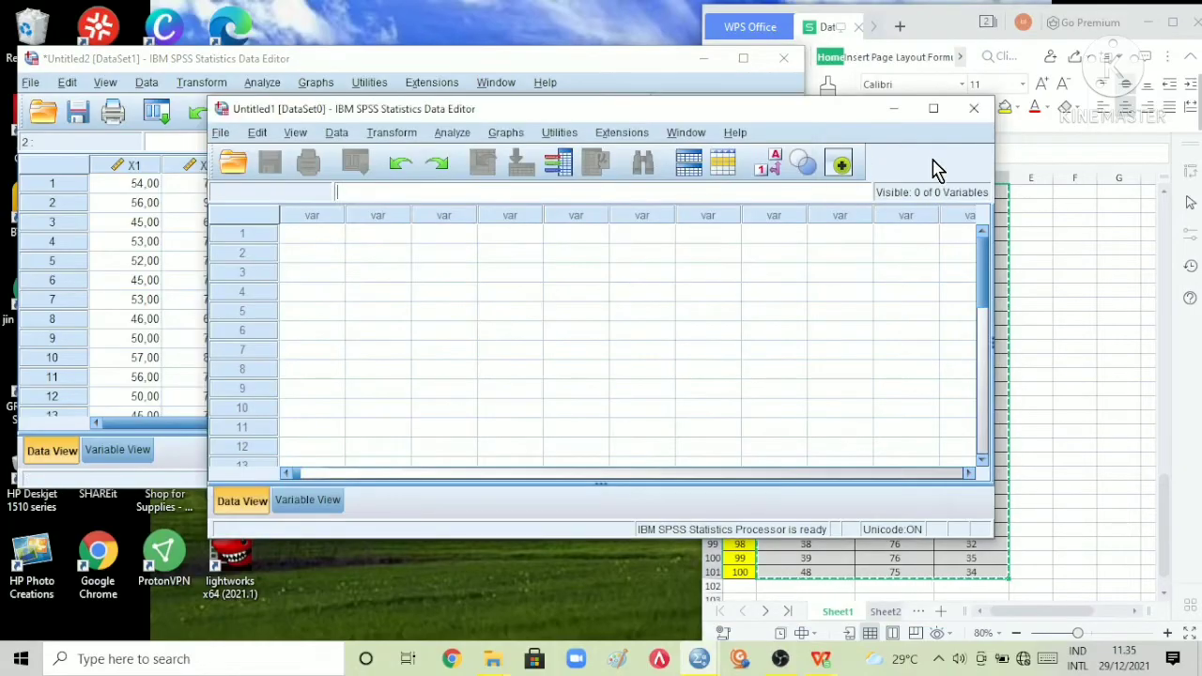
{"action": "left_click", "coordinate": [312, 503]}
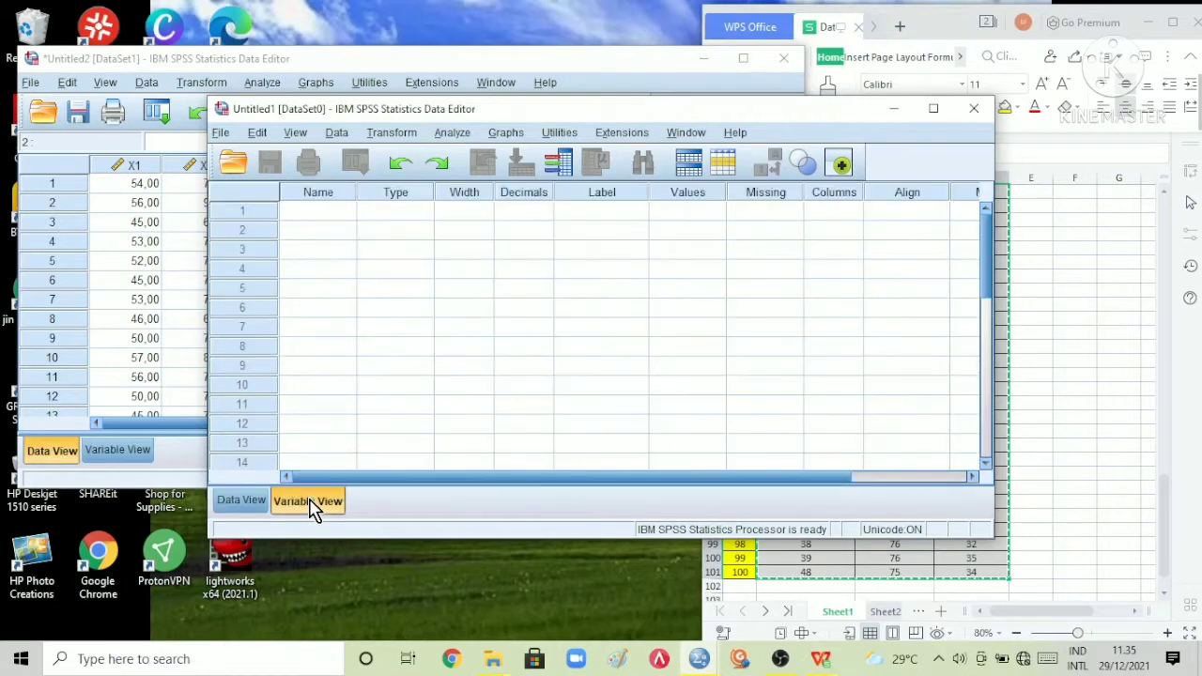
{"action": "left_click", "coordinate": [340, 213]}
{"action": "key", "text": "Caps_Lock"}
{"action": "type", "text": "X1"}
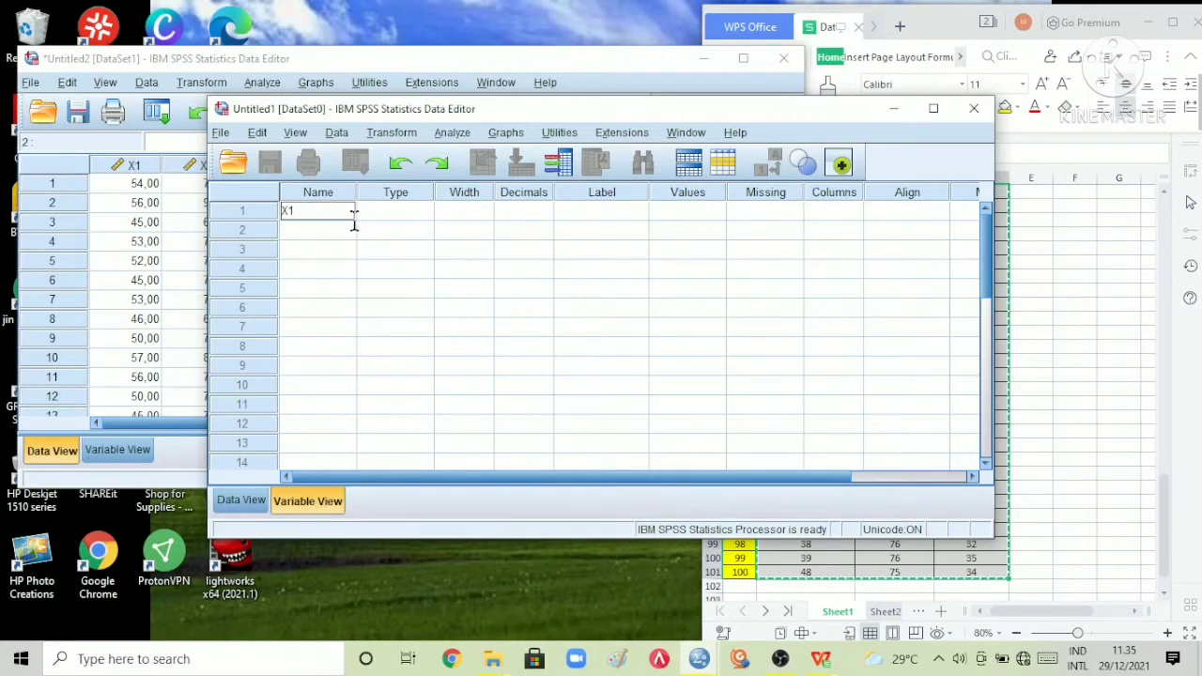
{"action": "key", "text": "Return"}
{"action": "type", "text": "X2"}
{"action": "key", "text": "Return"}
{"action": "type", "text": "Y"}
Label the variables X1, X2 and Y as Kepemimpinan, Motivasi and Kinerja.
{"action": "left_click", "coordinate": [595, 218]}
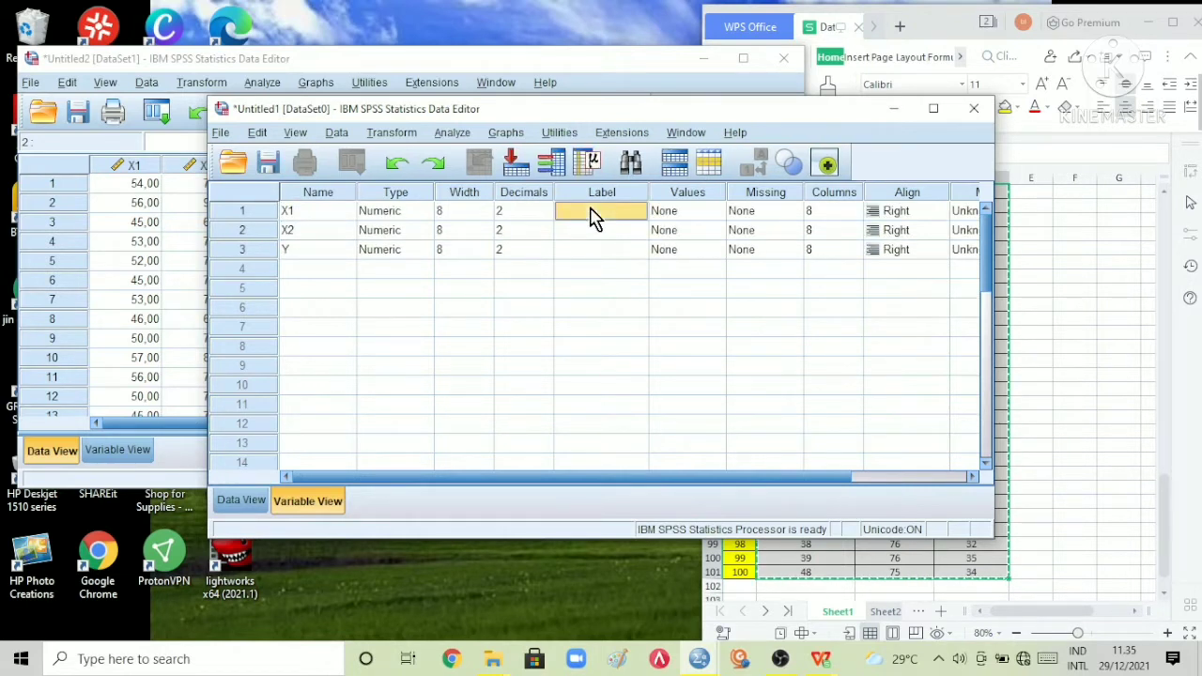
{"action": "type", "text": "K"}
{"action": "key", "text": "Caps_Lock"}
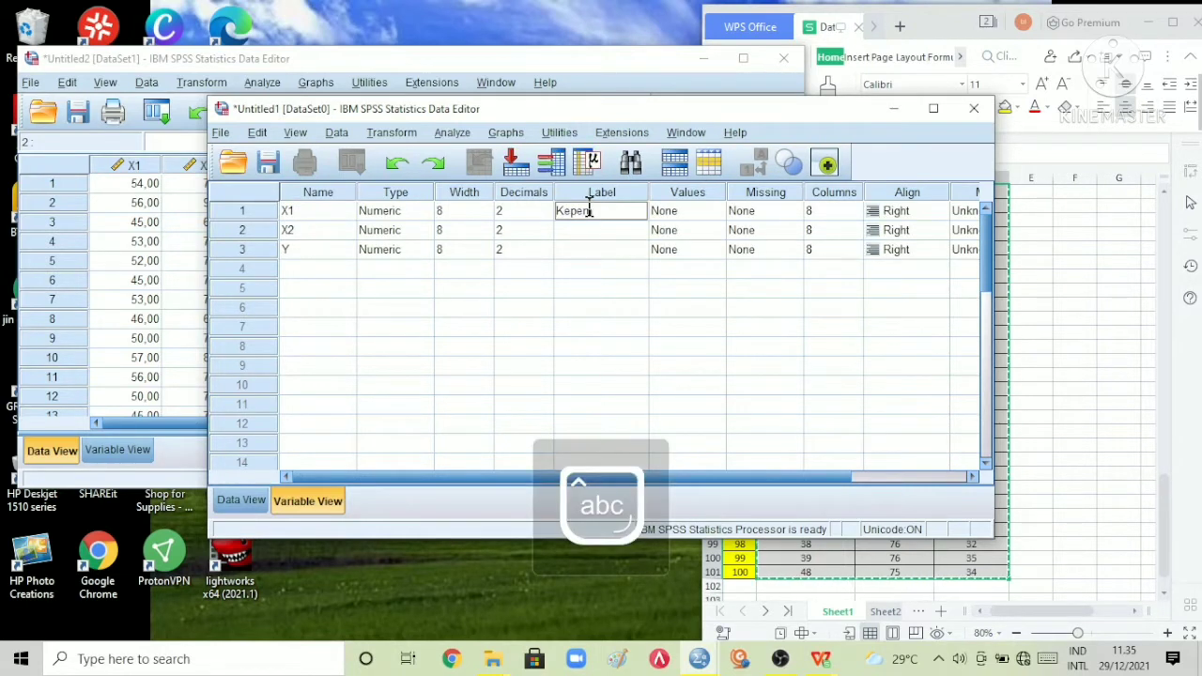
{"action": "type", "text": "epemimpinan"}
{"action": "key", "text": "Return"}
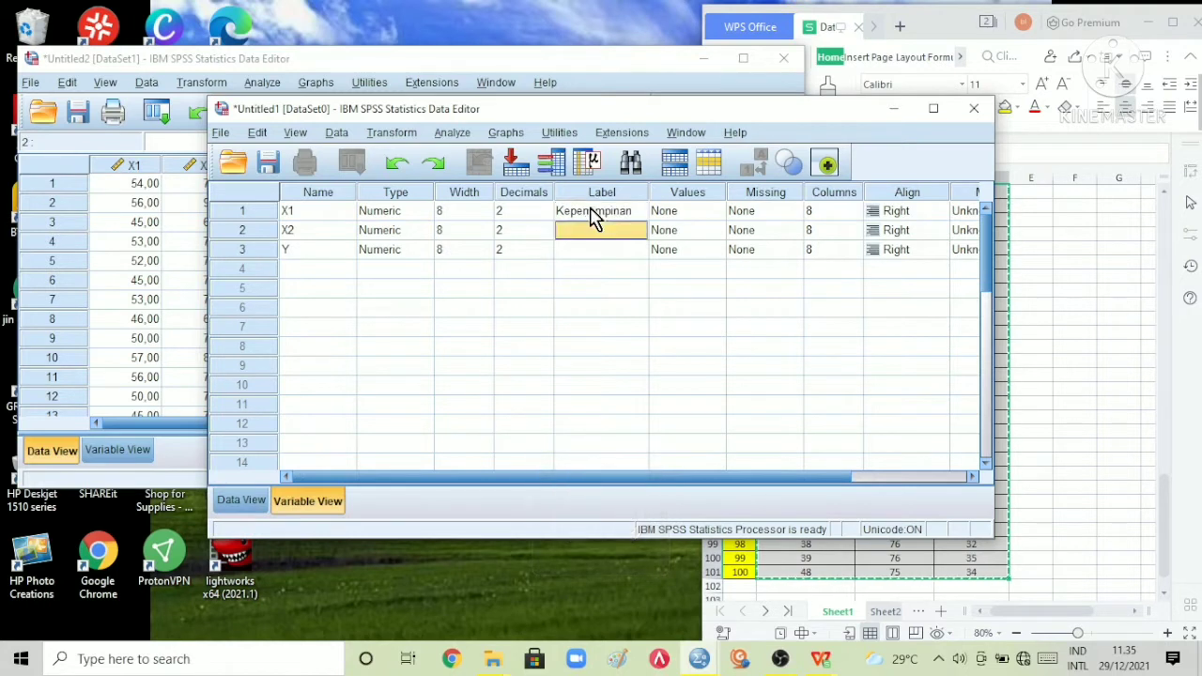
{"action": "type", "text": "Motivas"}
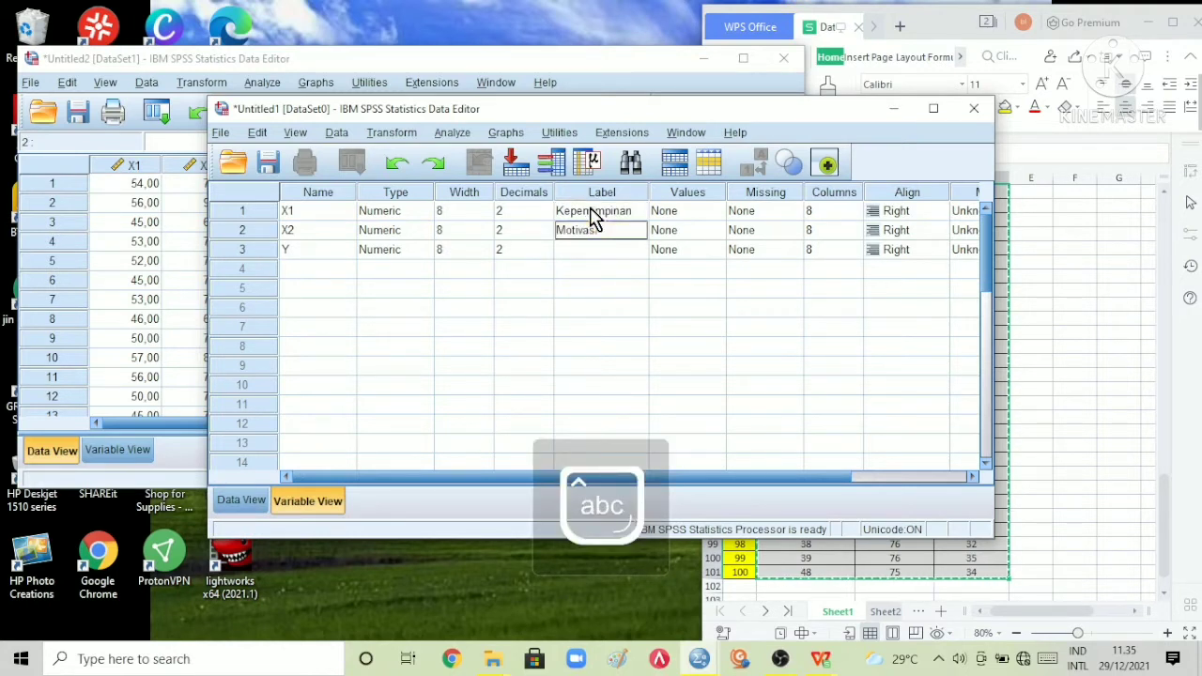
{"action": "key", "text": "Return"}
{"action": "type", "text": "Kinerja"}
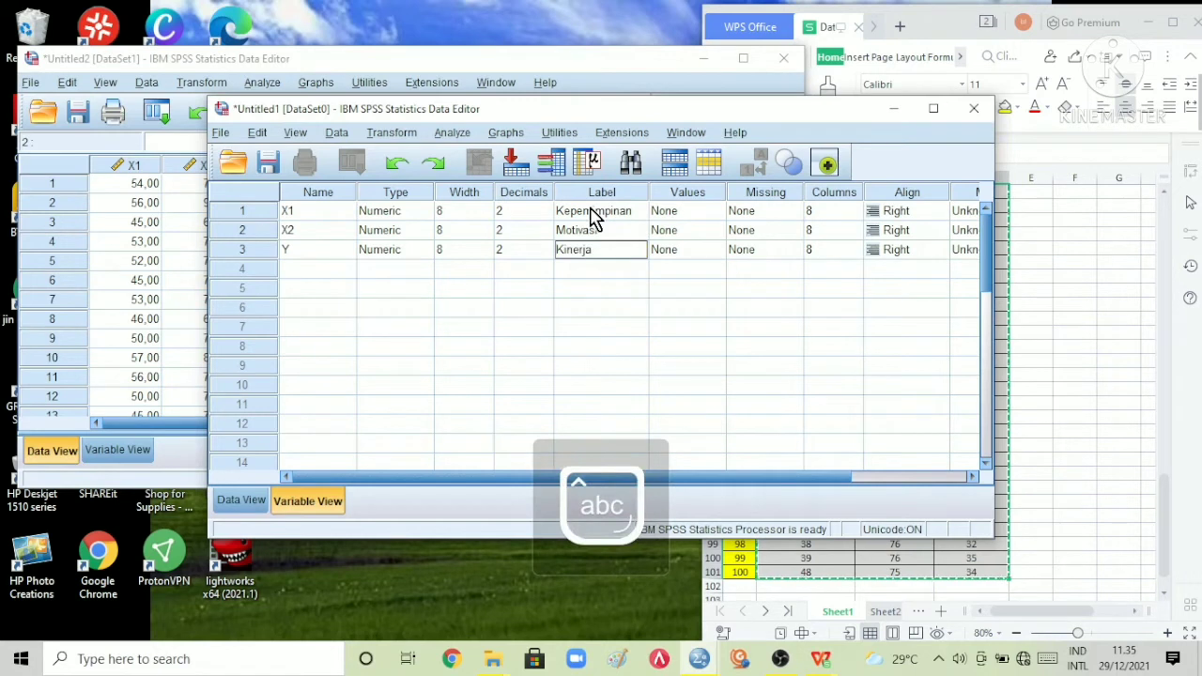
Paste the copied spreadsheet values into the Untitled1 data grid, starting at the first case of X1.
{"action": "left_click", "coordinate": [230, 500]}
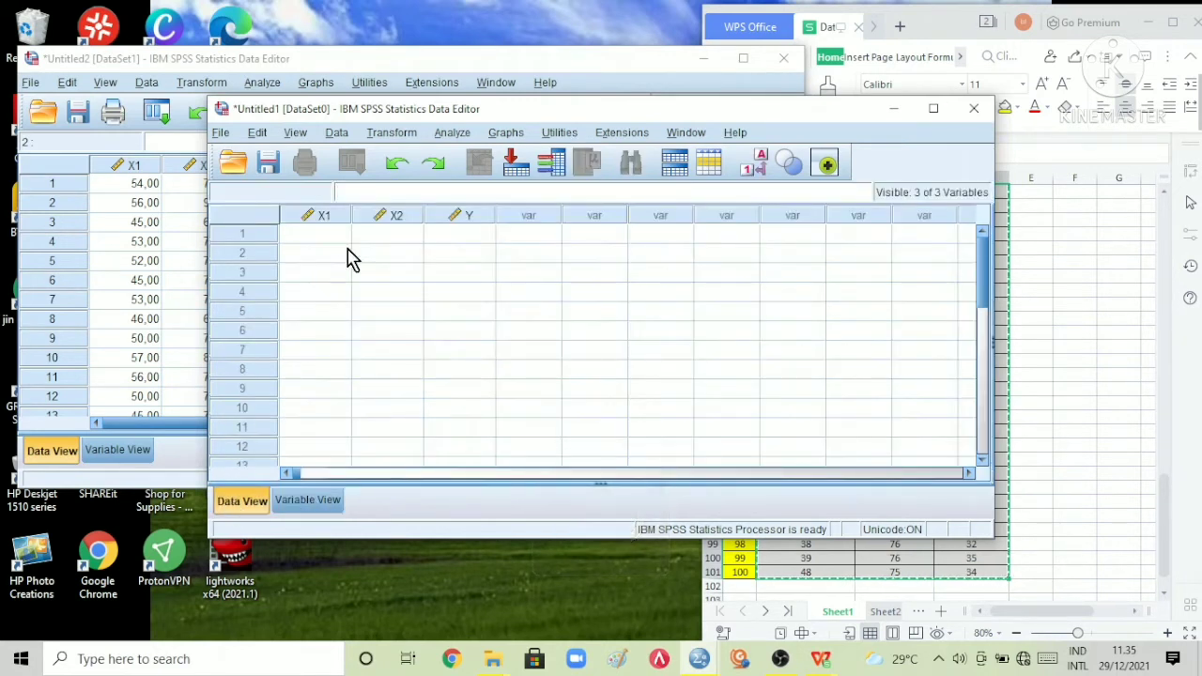
{"action": "left_click", "coordinate": [335, 240]}
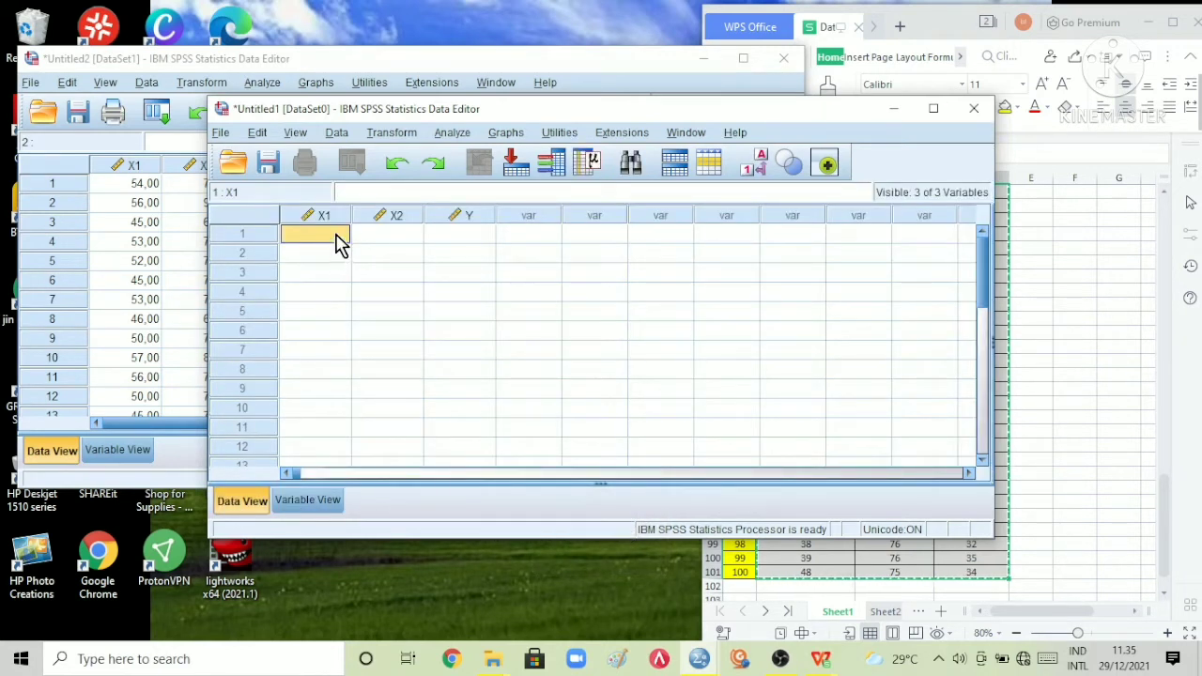
{"action": "right_click", "coordinate": [338, 243]}
{"action": "left_click", "coordinate": [395, 336]}
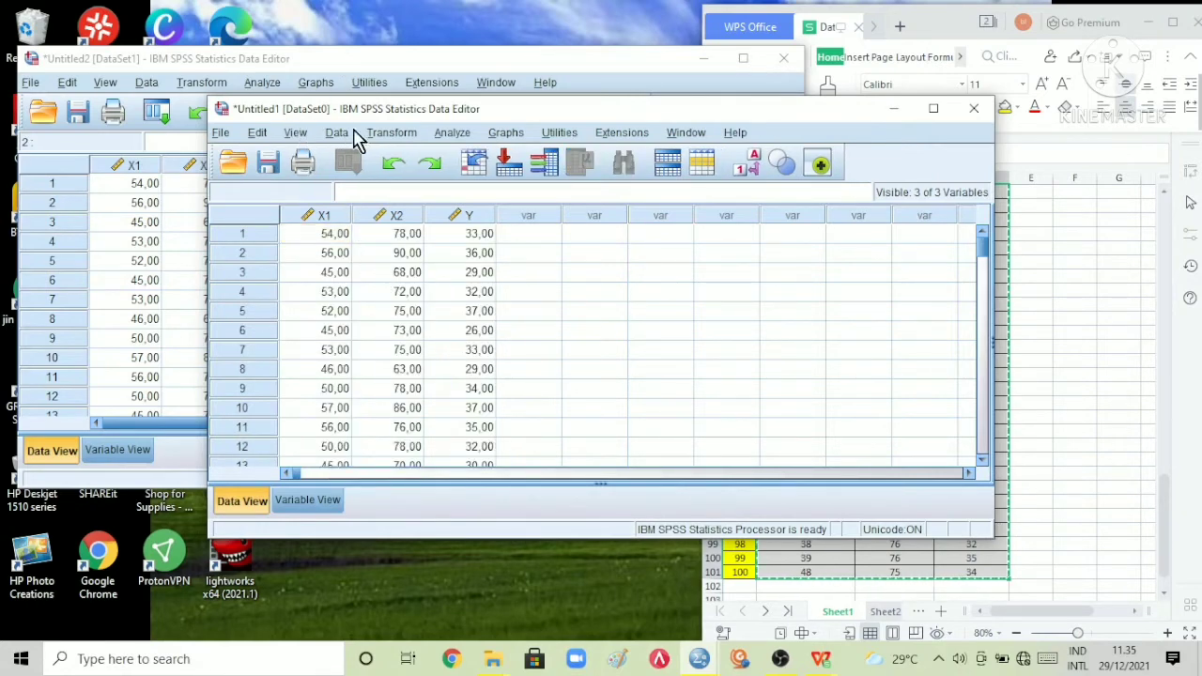
Set up a linear regression on Untitled1 with Kepemimpinan [X1] and Motivasi [X2] as independents and Kinerja [Y] as dependent.
{"action": "left_click", "coordinate": [460, 137]}
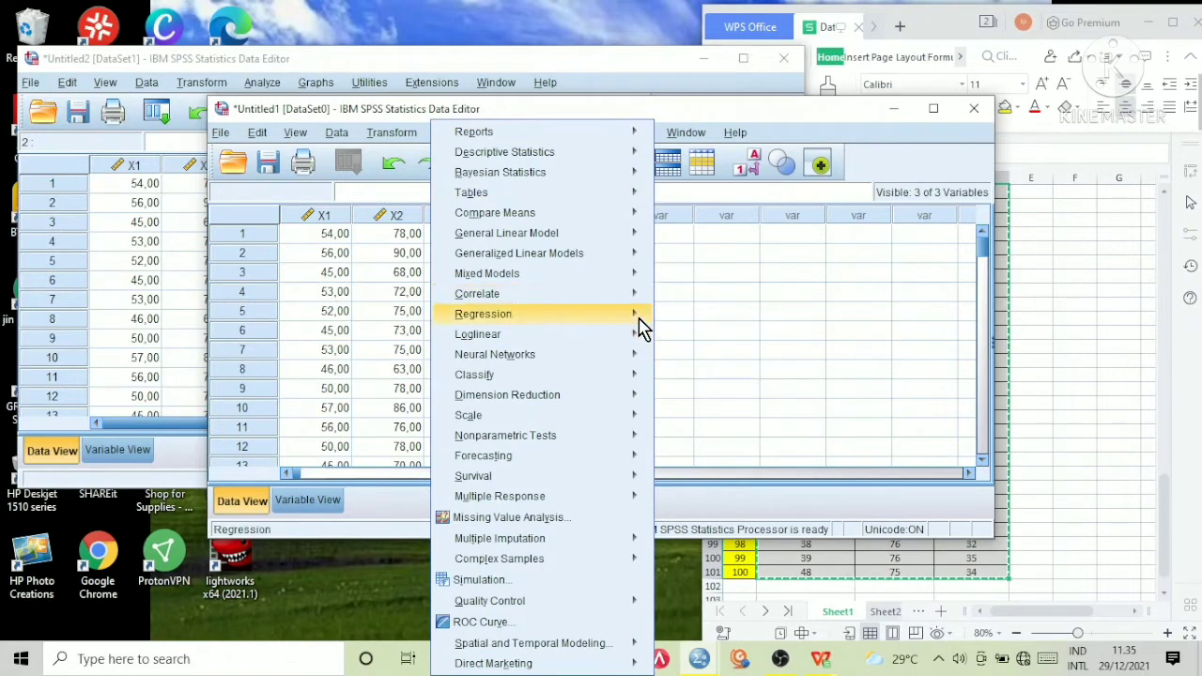
{"action": "mouse_move", "coordinate": [636, 317]}
{"action": "left_click", "coordinate": [693, 339]}
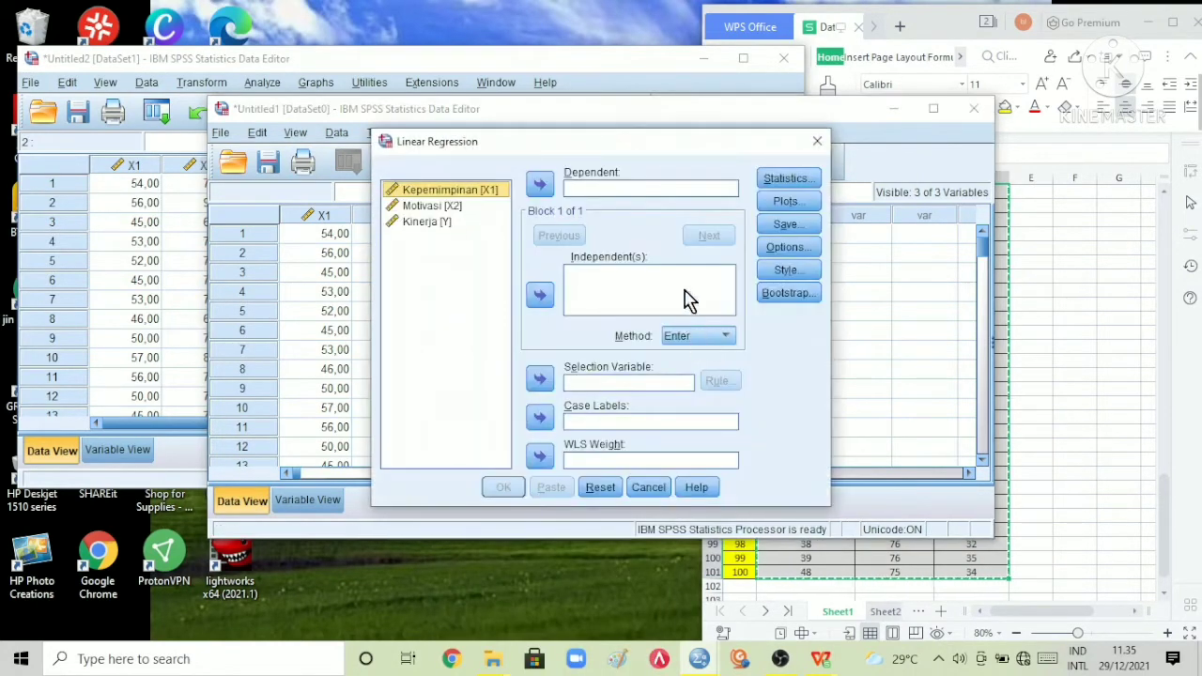
{"action": "left_click", "coordinate": [540, 295]}
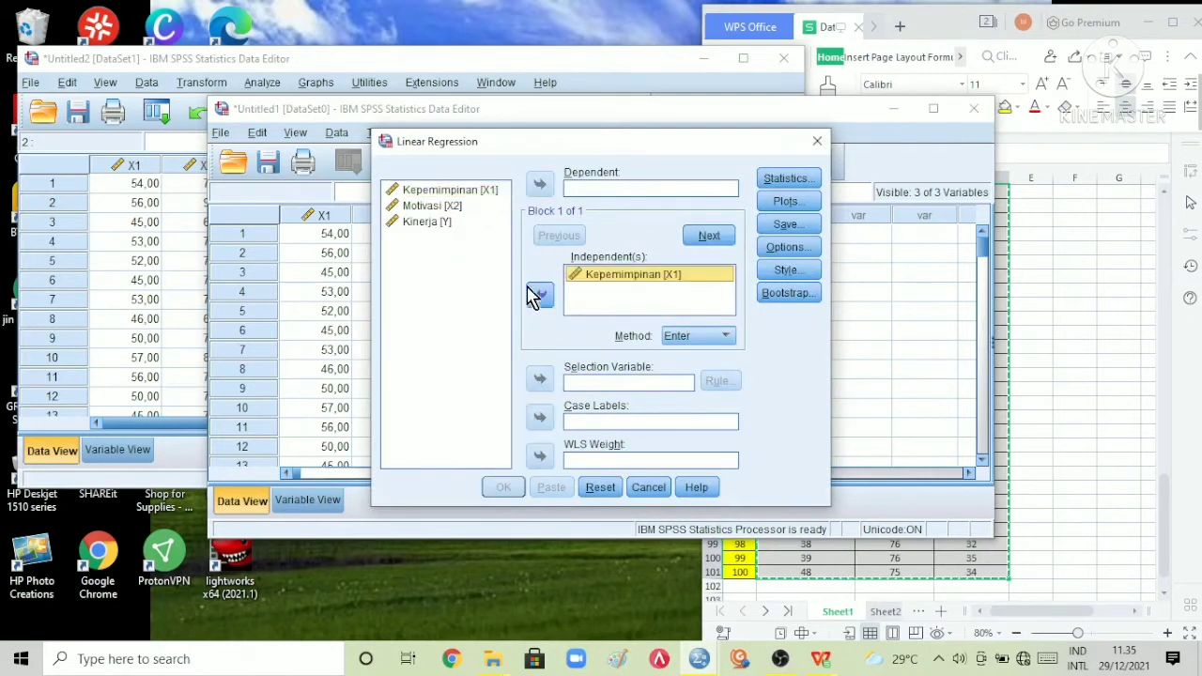
{"action": "left_click", "coordinate": [460, 207]}
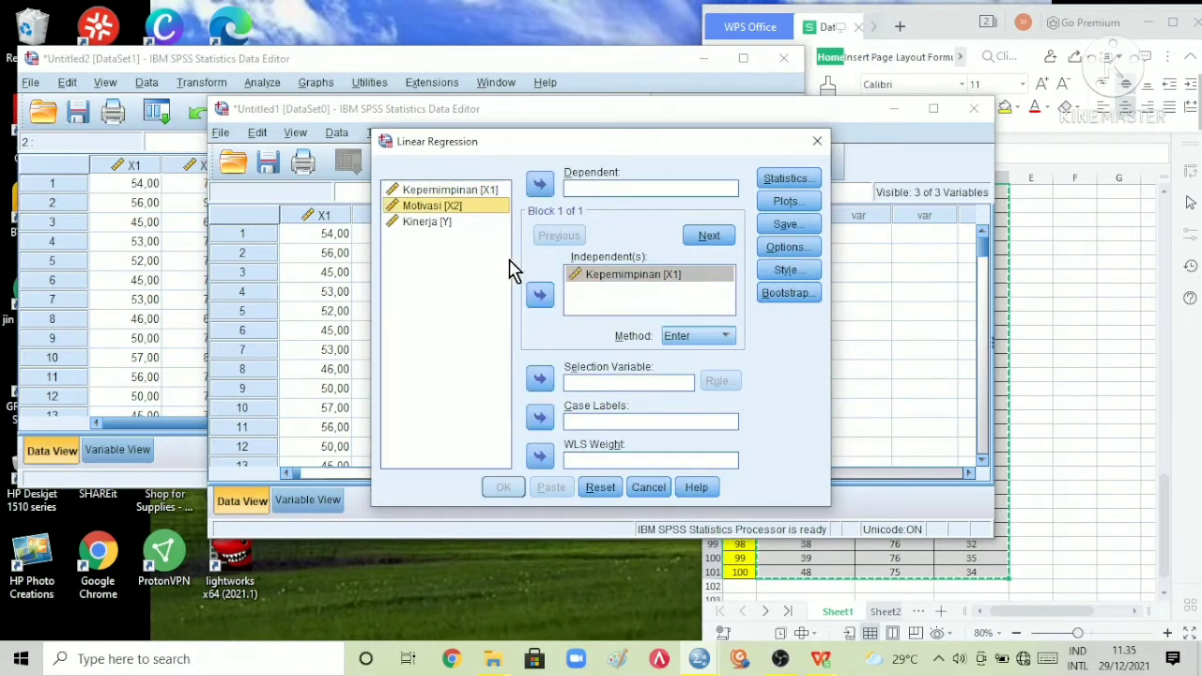
{"action": "left_click", "coordinate": [539, 295]}
{"action": "left_click", "coordinate": [430, 223]}
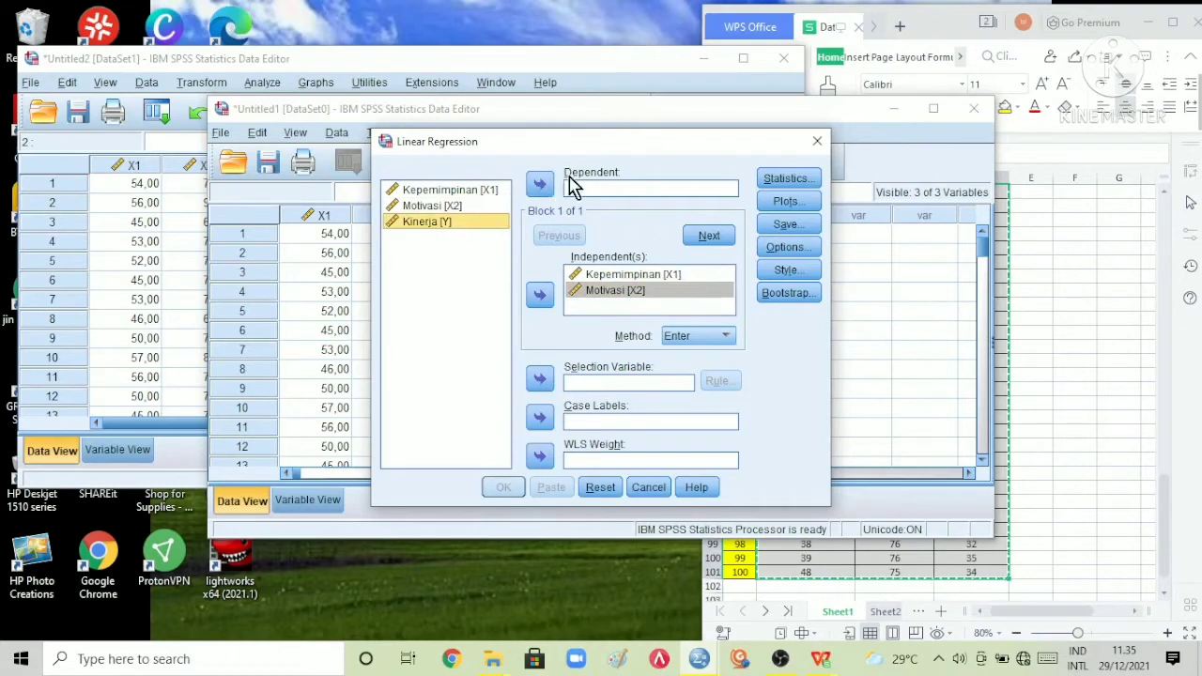
{"action": "left_click", "coordinate": [540, 183]}
Have the regression save unstandardized residuals, run it, and minimize the viewer after checking the output.
{"action": "left_click", "coordinate": [787, 224]}
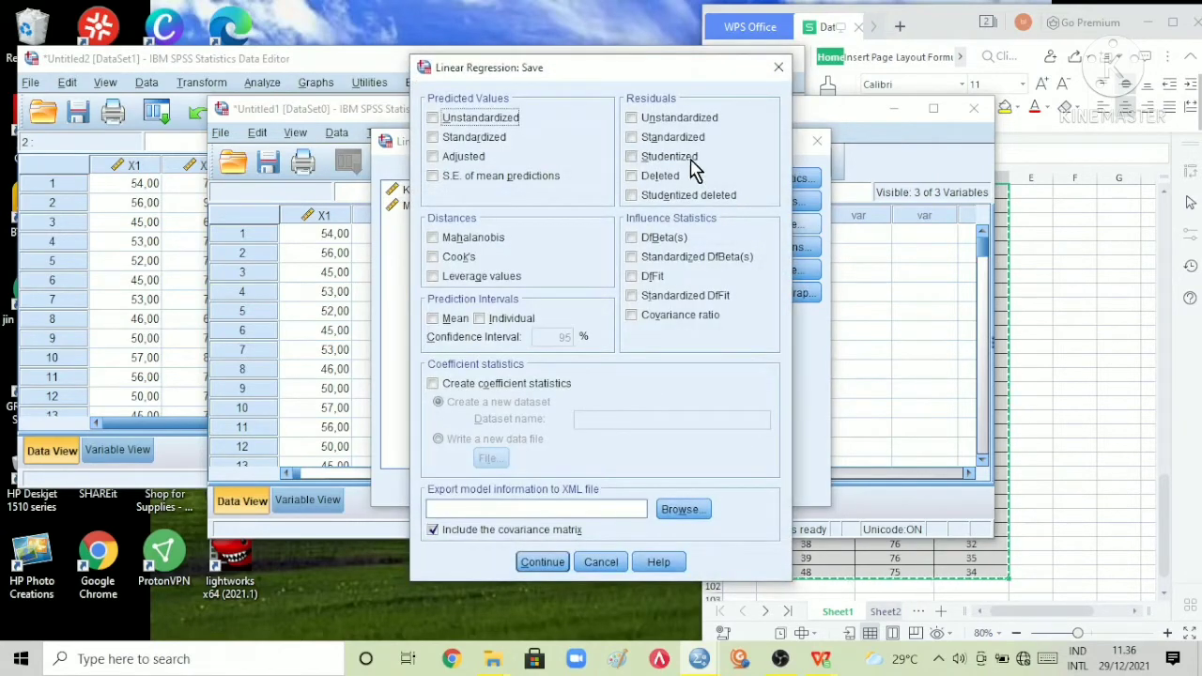
{"action": "left_click", "coordinate": [690, 127]}
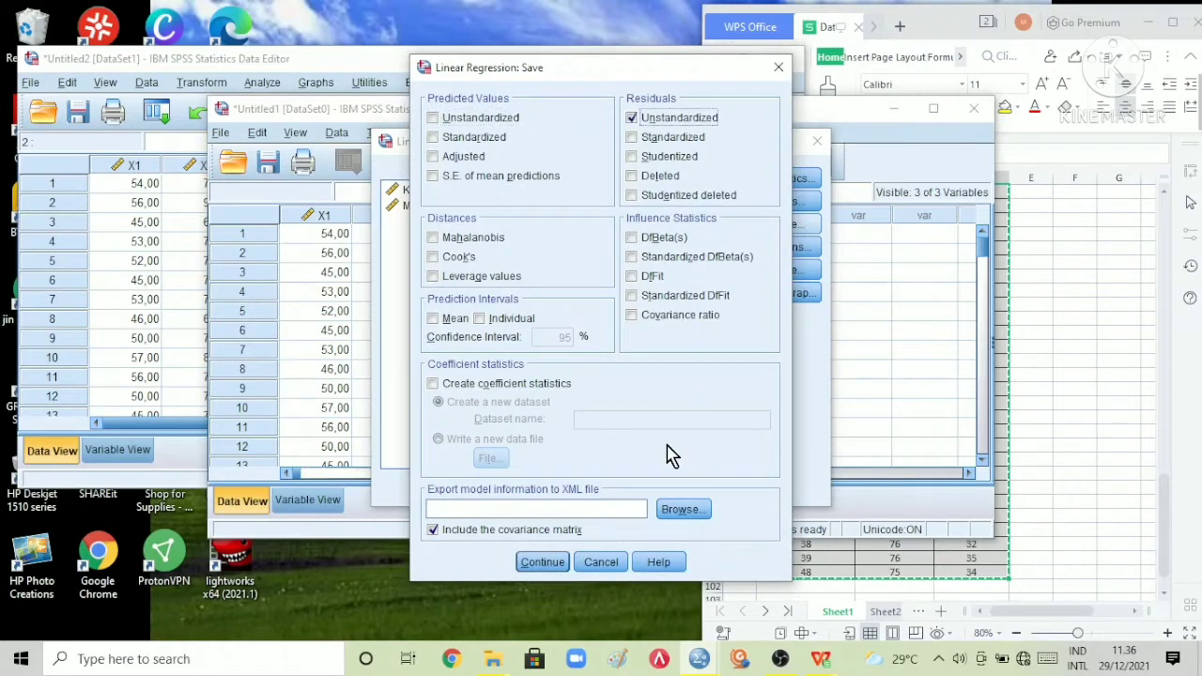
{"action": "left_click", "coordinate": [555, 566]}
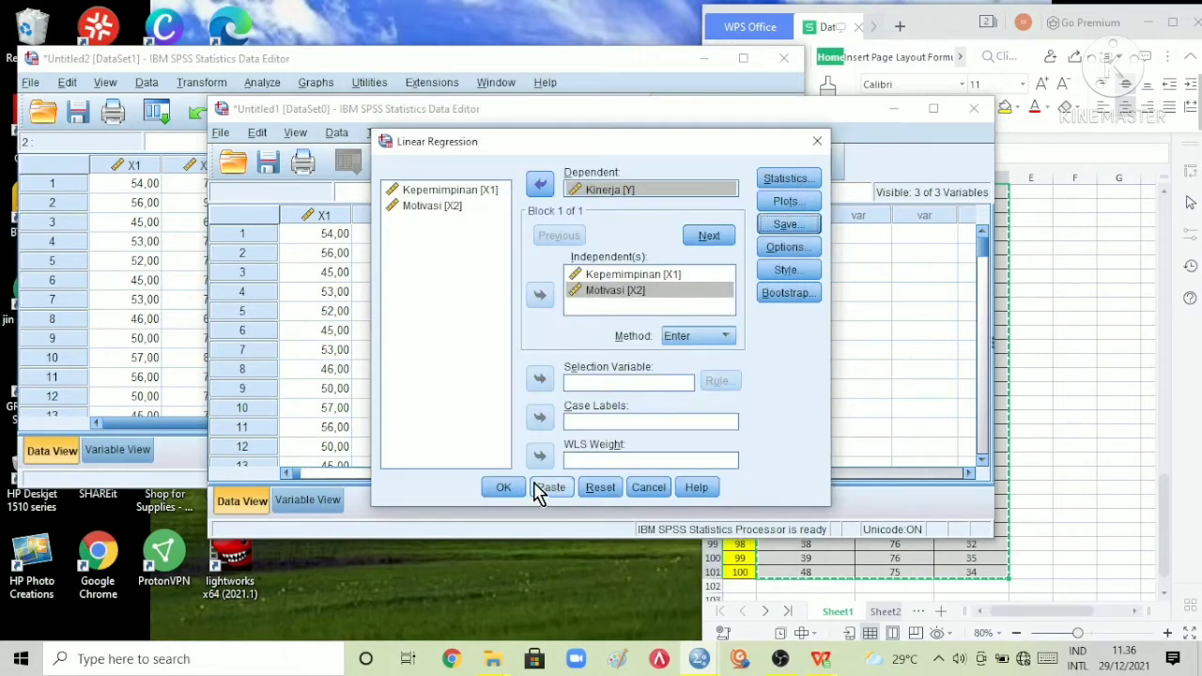
{"action": "left_click", "coordinate": [507, 491]}
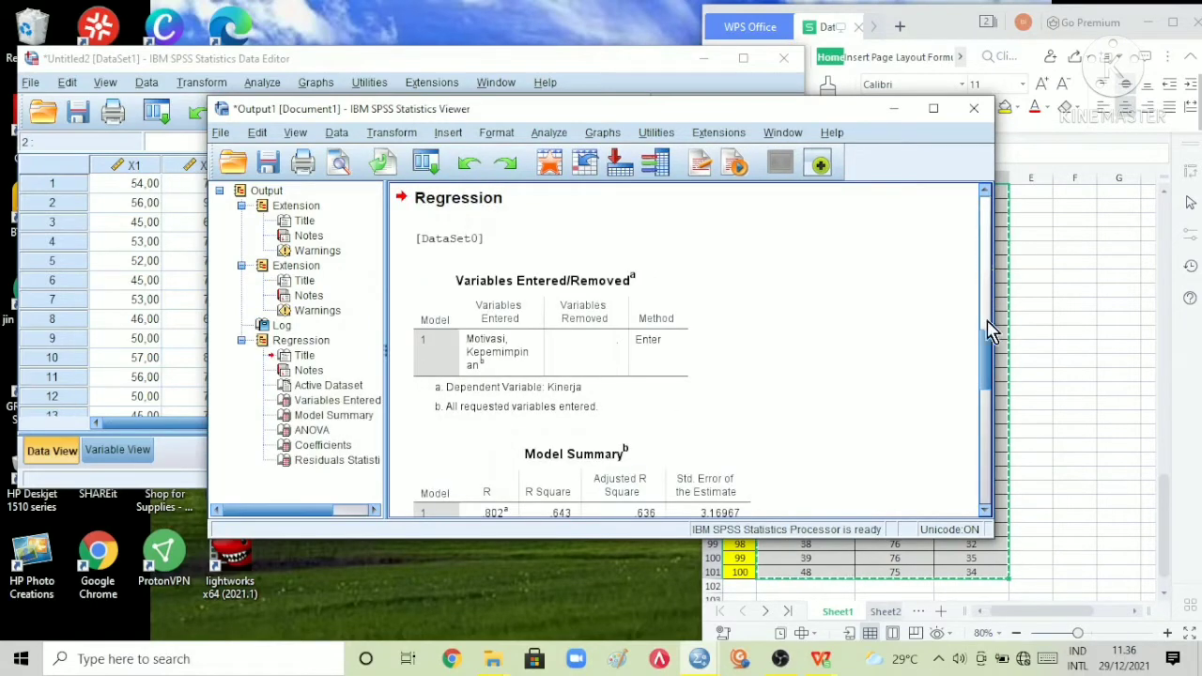
{"action": "left_click_drag", "start_coordinate": [984, 355], "coordinate": [1000, 463]}
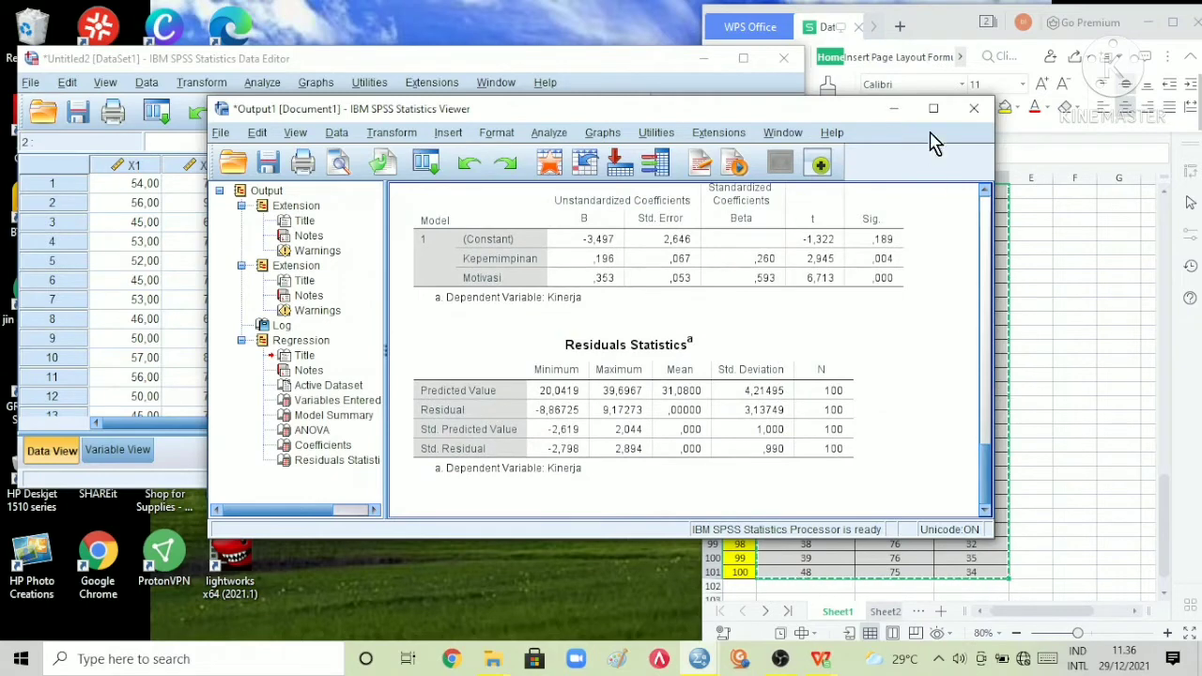
{"action": "left_click", "coordinate": [894, 109]}
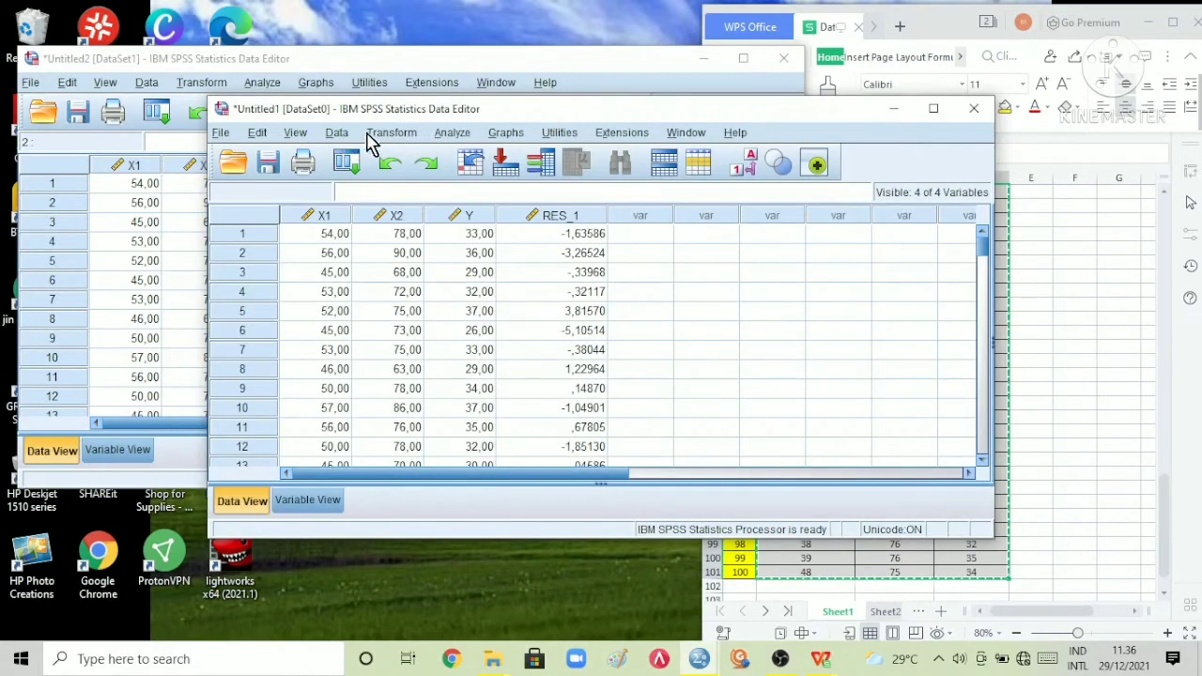
Run a legacy one-sample Kolmogorov-Smirnov test of the unstandardized residual against the normal distribution and show the result in the maximized viewer.
{"action": "left_click", "coordinate": [438, 134]}
{"action": "mouse_move", "coordinate": [404, 139]}
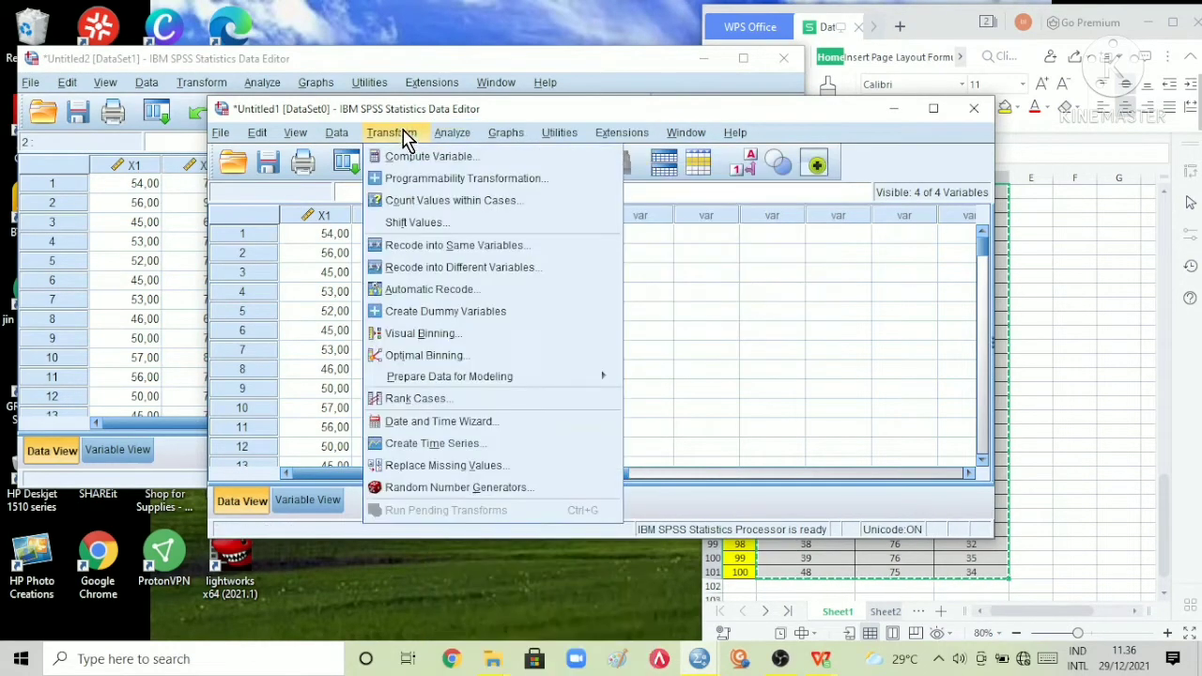
{"action": "mouse_move", "coordinate": [443, 135]}
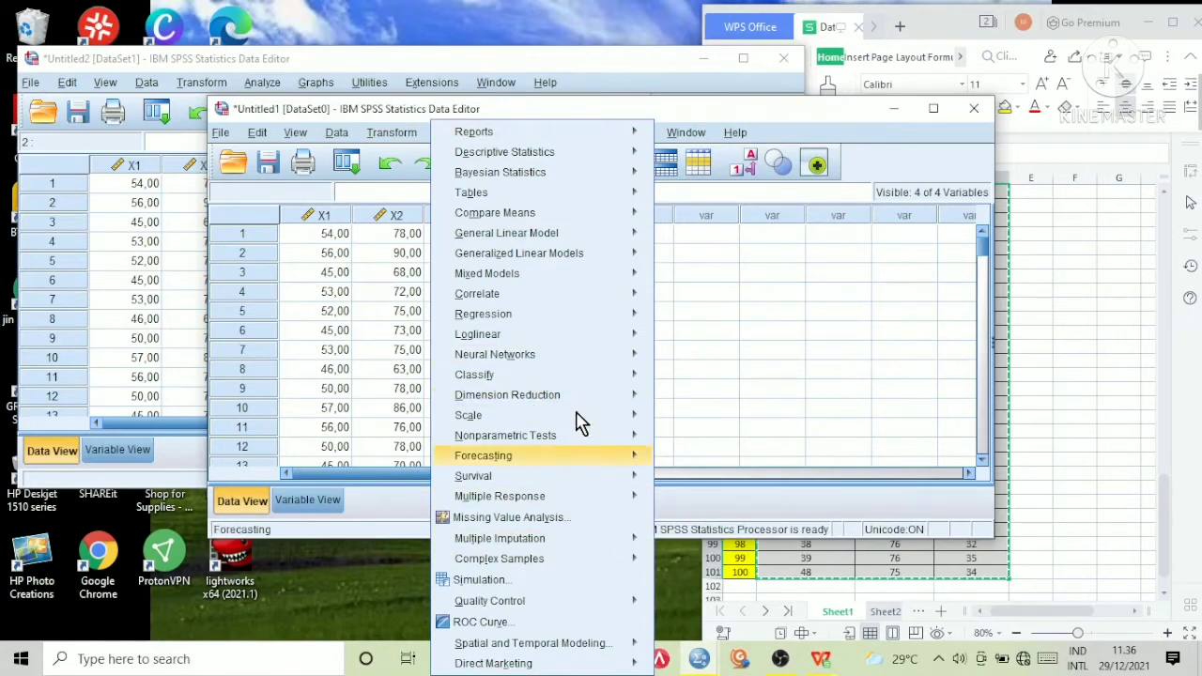
{"action": "mouse_move", "coordinate": [620, 438]}
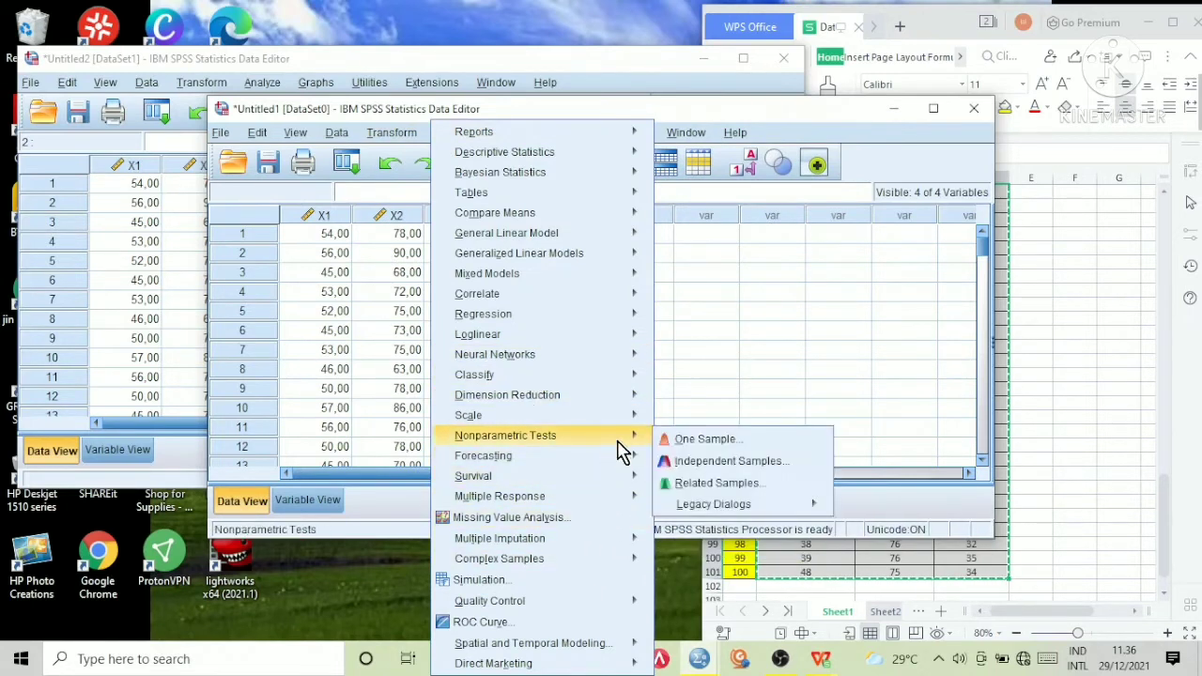
{"action": "mouse_move", "coordinate": [719, 510]}
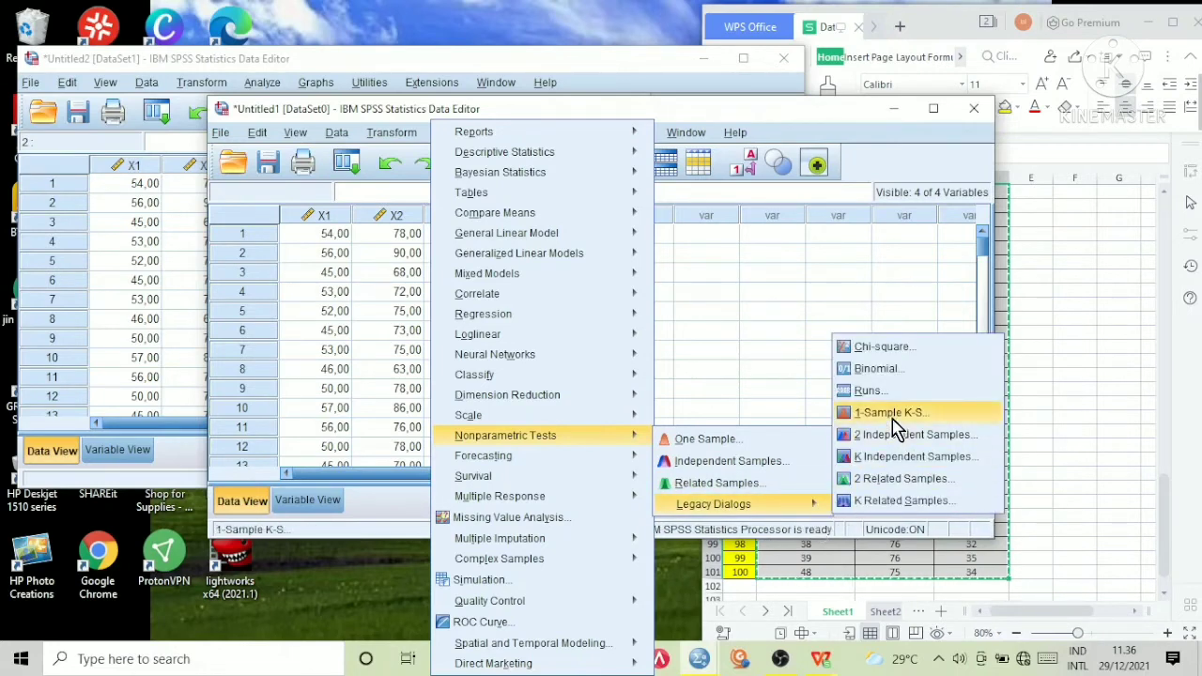
{"action": "left_click", "coordinate": [891, 414]}
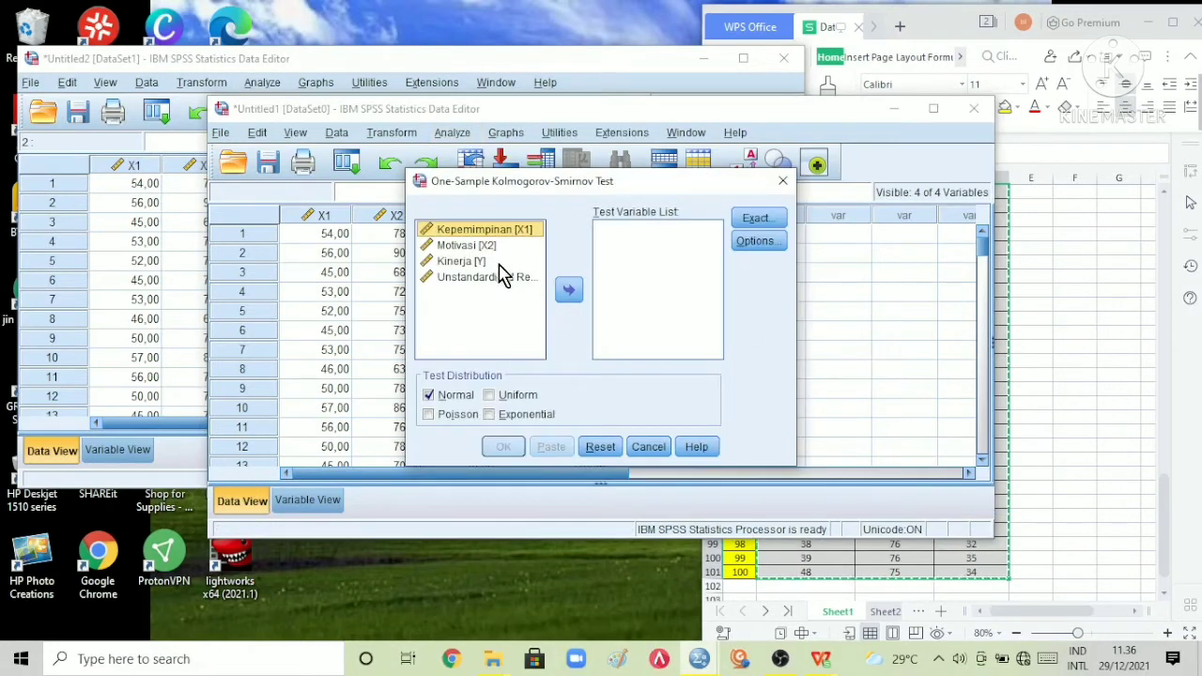
{"action": "left_click", "coordinate": [503, 276]}
{"action": "left_click", "coordinate": [568, 290]}
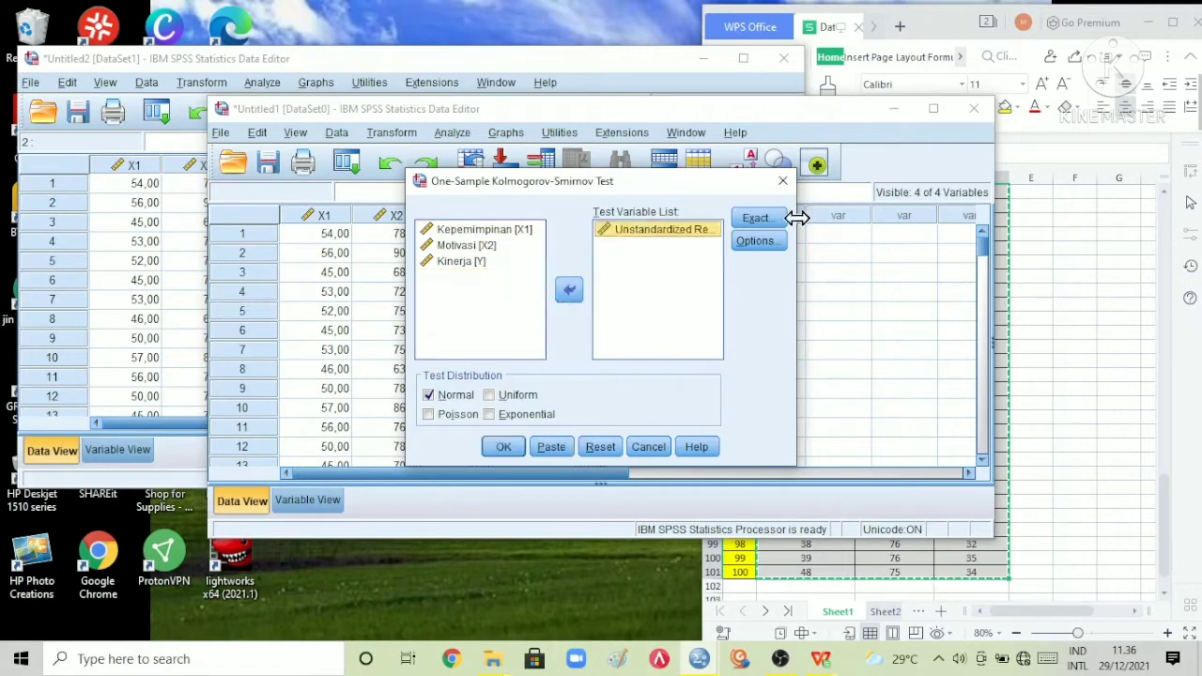
{"action": "left_click", "coordinate": [503, 447]}
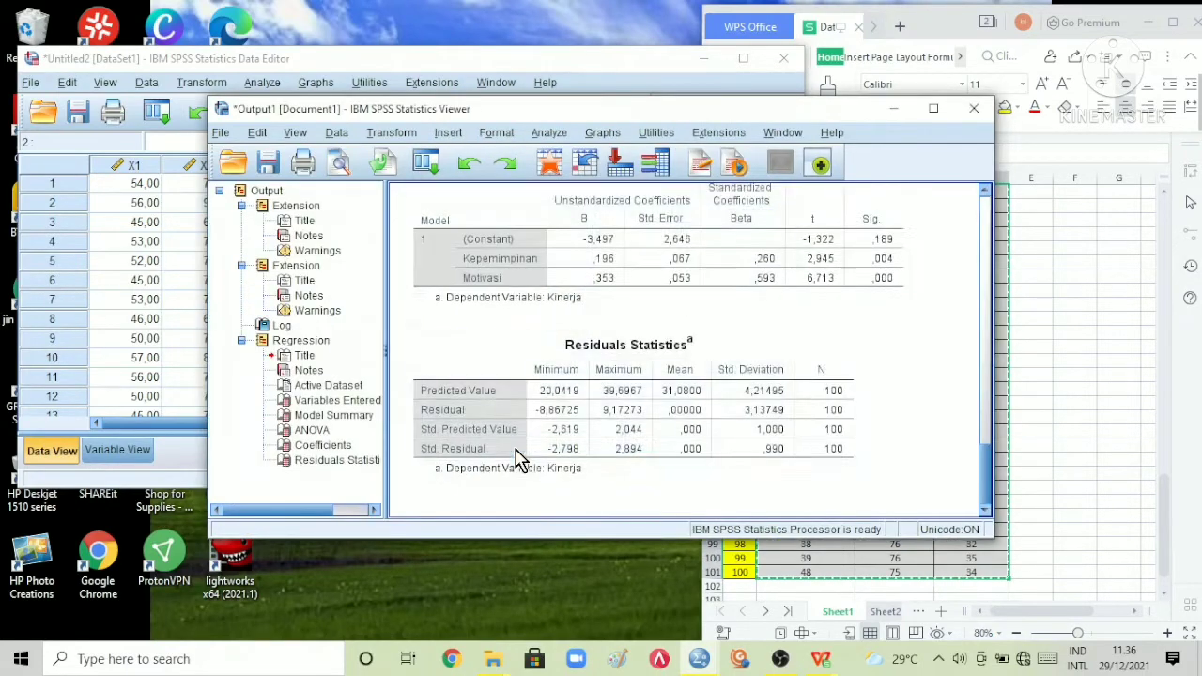
{"action": "left_click", "coordinate": [934, 109]}
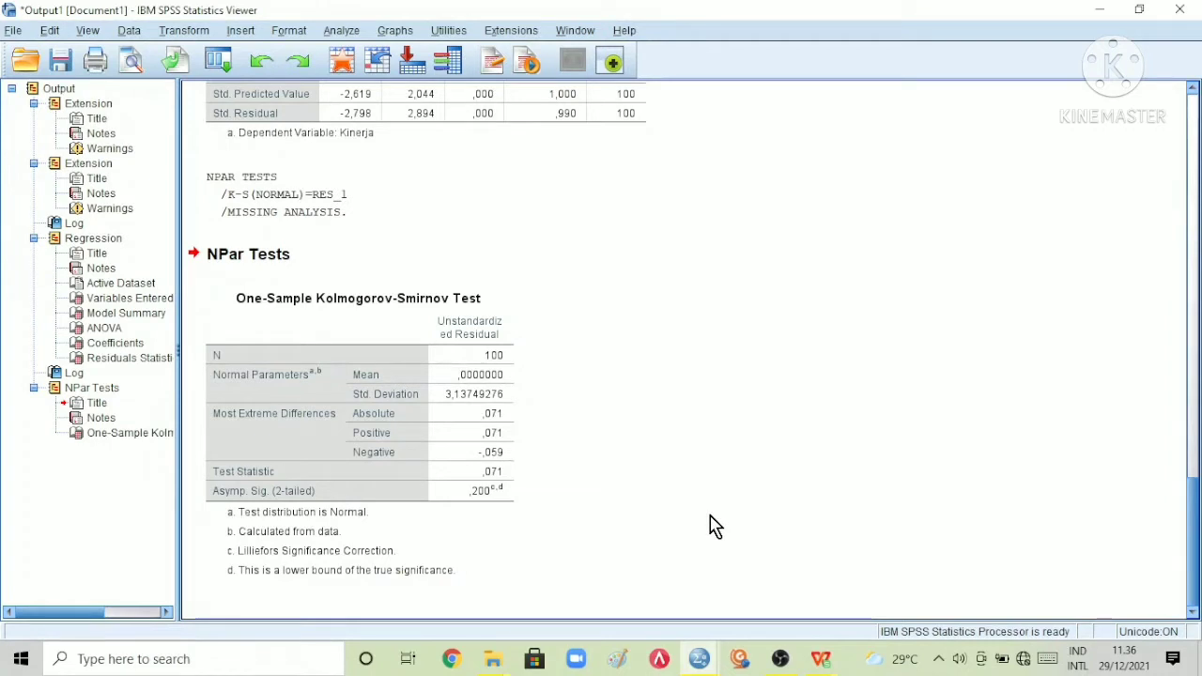
{"action": "left_click", "coordinate": [518, 528]}
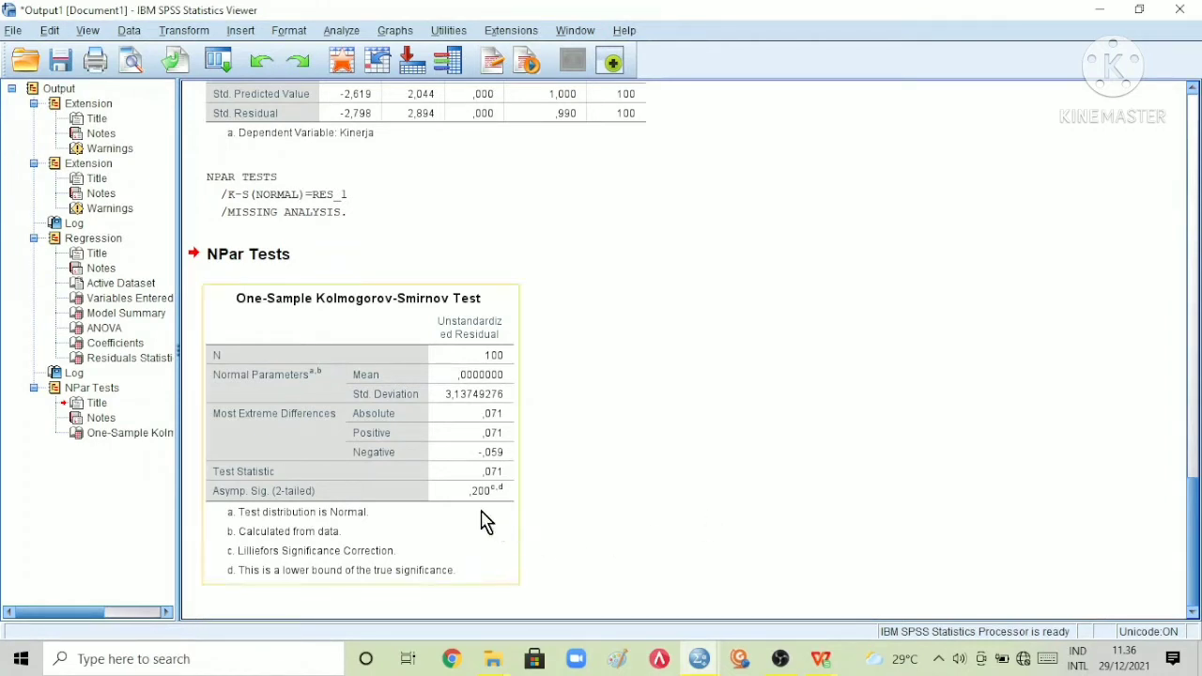
{"action": "left_click", "coordinate": [464, 513]}
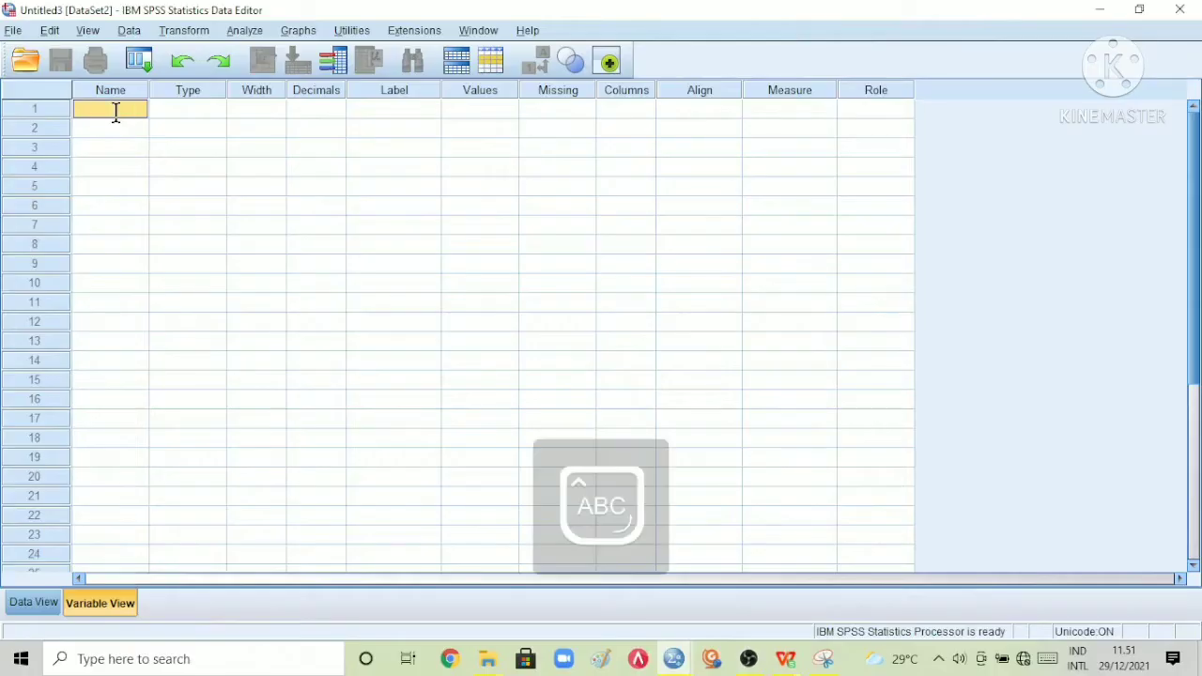
Define three variables named X1, X2 and Y in the empty Untitled3 dataset.
{"action": "type", "text": "X1"}
{"action": "left_click", "coordinate": [118, 123]}
{"action": "type", "text": "X2"}
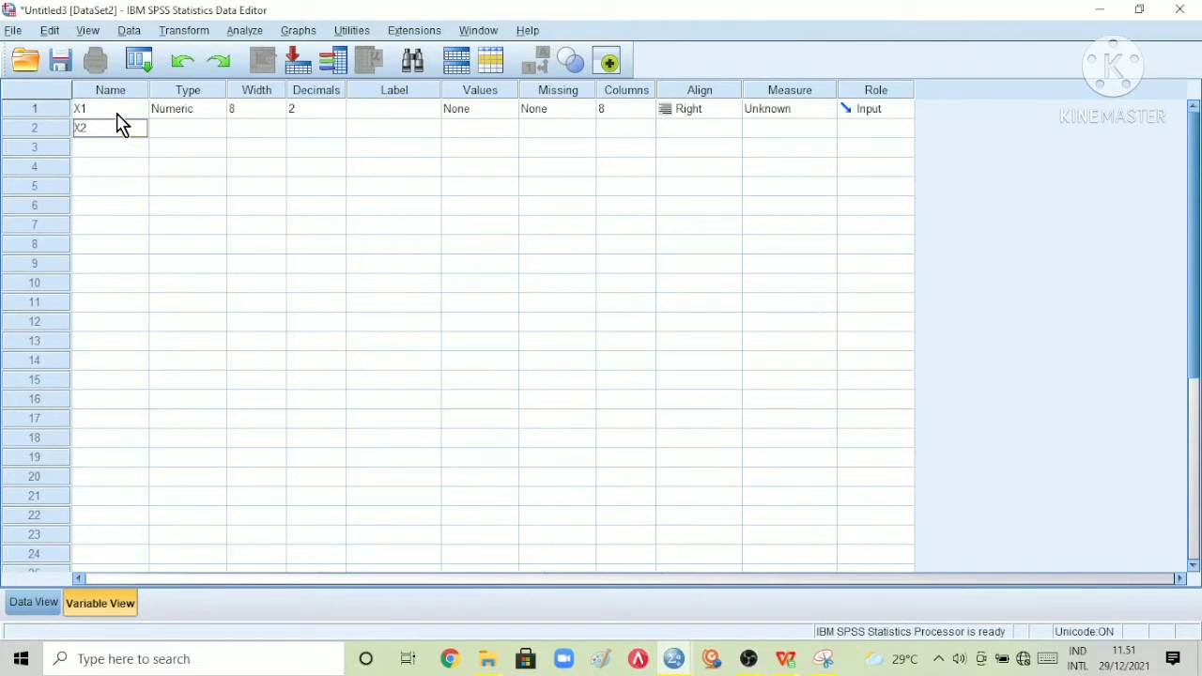
{"action": "key", "text": "Return"}
{"action": "type", "text": "Y"}
Label variable X1 as Kepemimpinan, X2 as Motivasi and Y as Kinerja.
{"action": "left_click", "coordinate": [387, 114]}
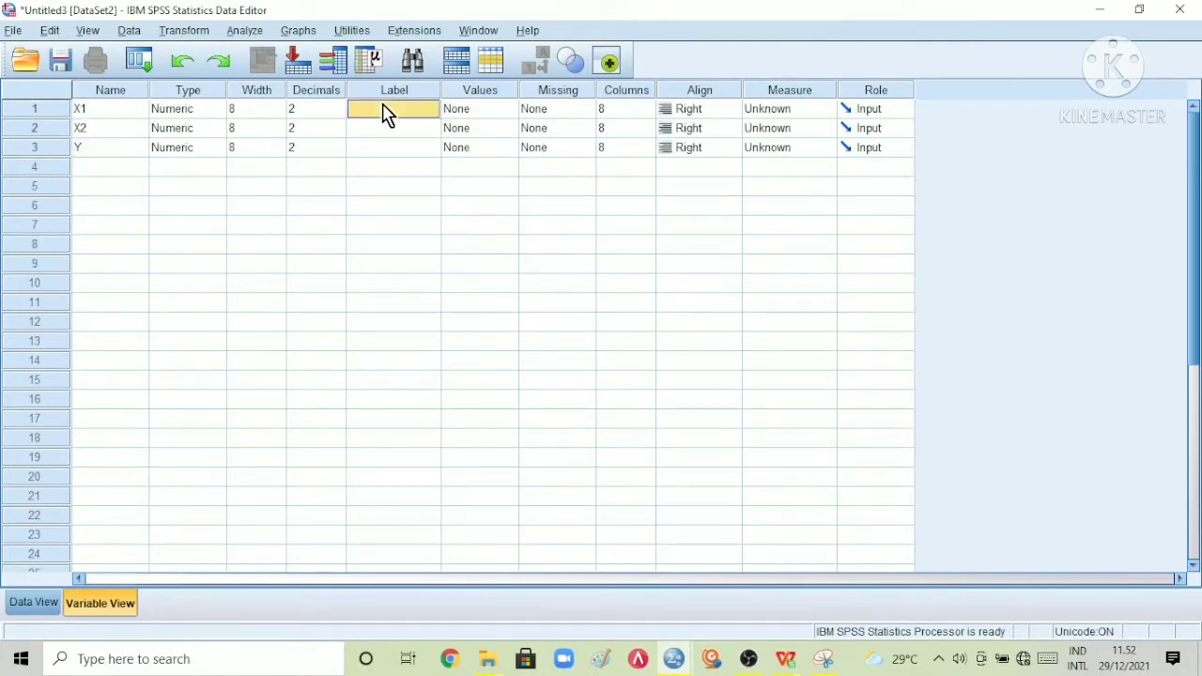
{"action": "type", "text": "Kepemimp"}
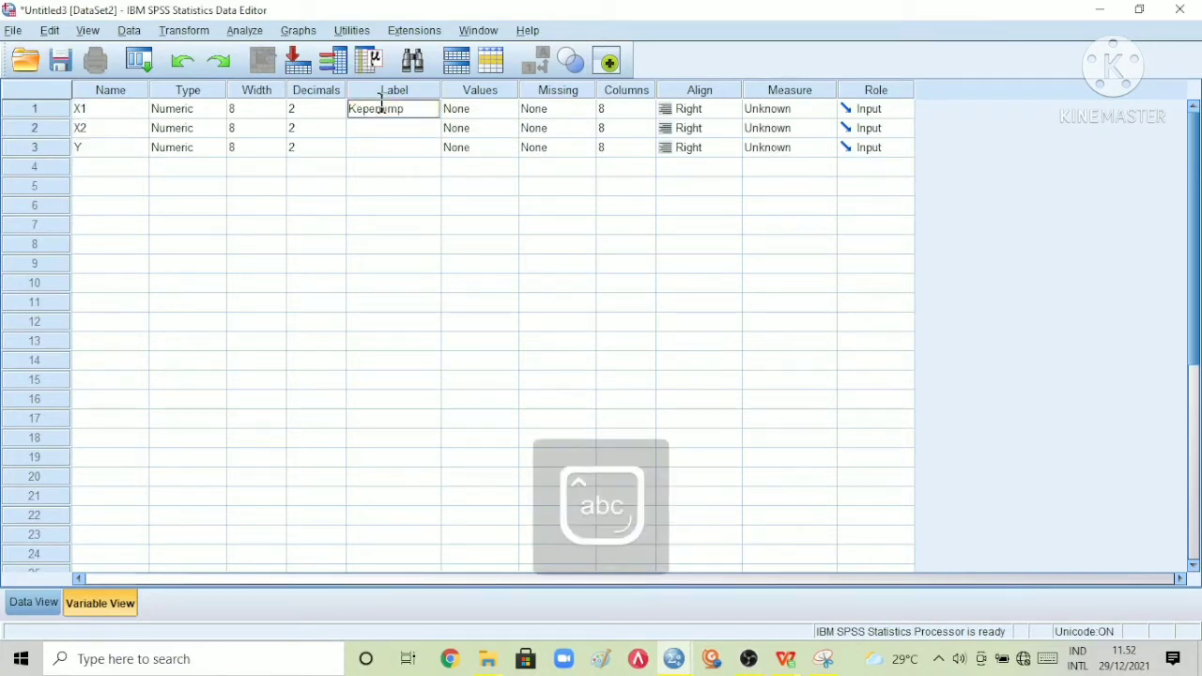
{"action": "type", "text": "inan"}
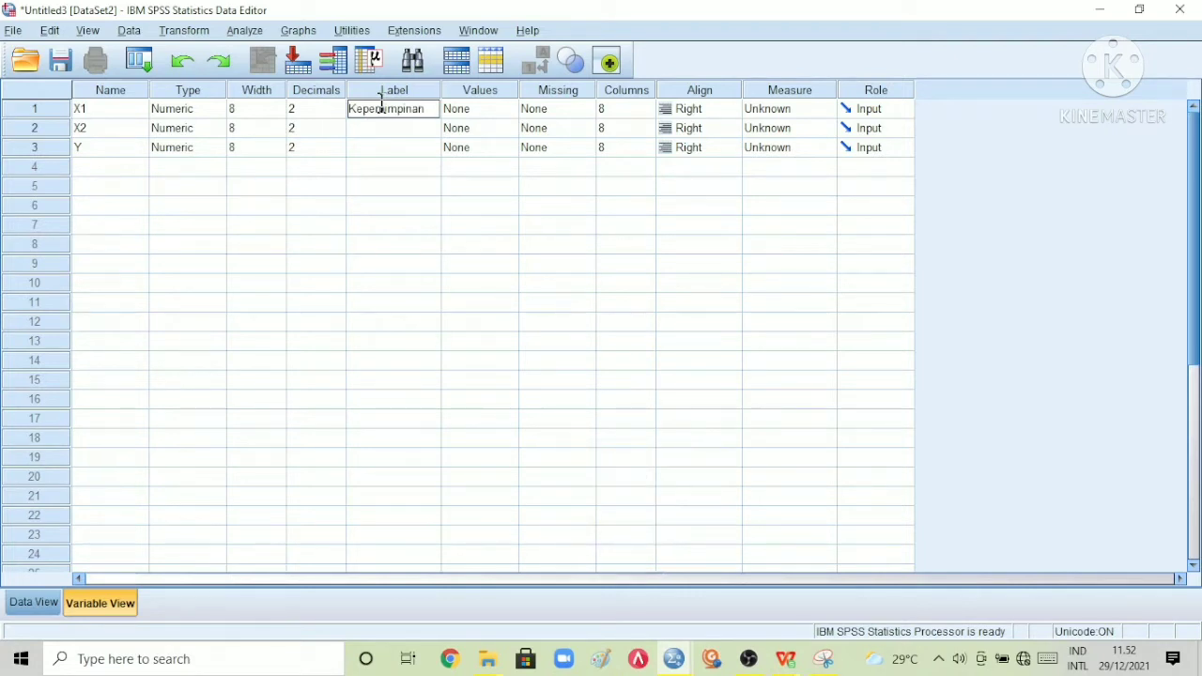
{"action": "key", "text": "Return"}
{"action": "type", "text": "Motiva"}
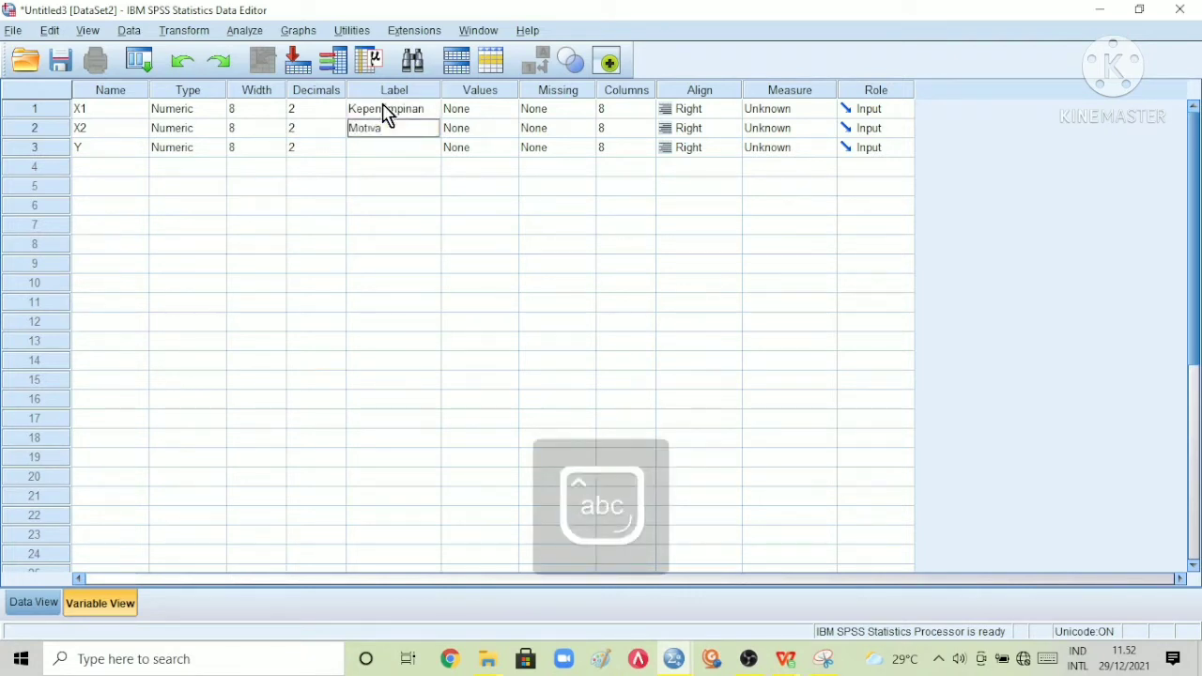
{"action": "key", "text": "Return"}
{"action": "type", "text": "Kierj"}
{"action": "key", "text": "BackSpace"}
{"action": "key", "text": "BackSpace"}
{"action": "key", "text": "BackSpace"}
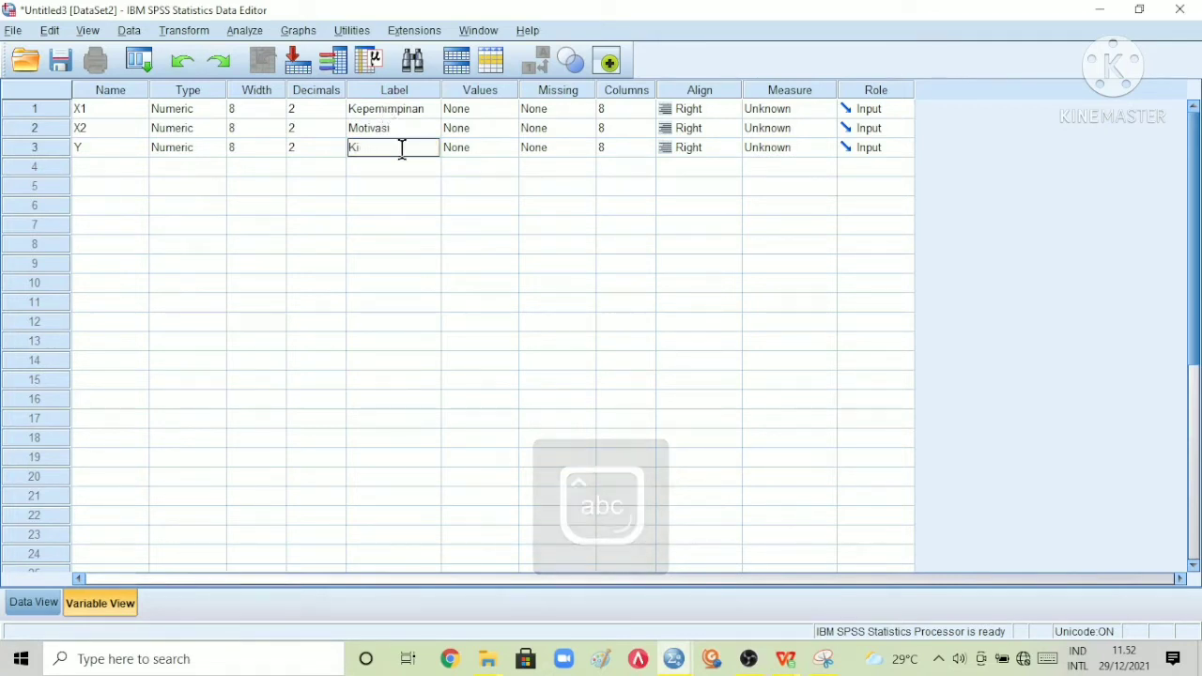
{"action": "type", "text": "nerja"}
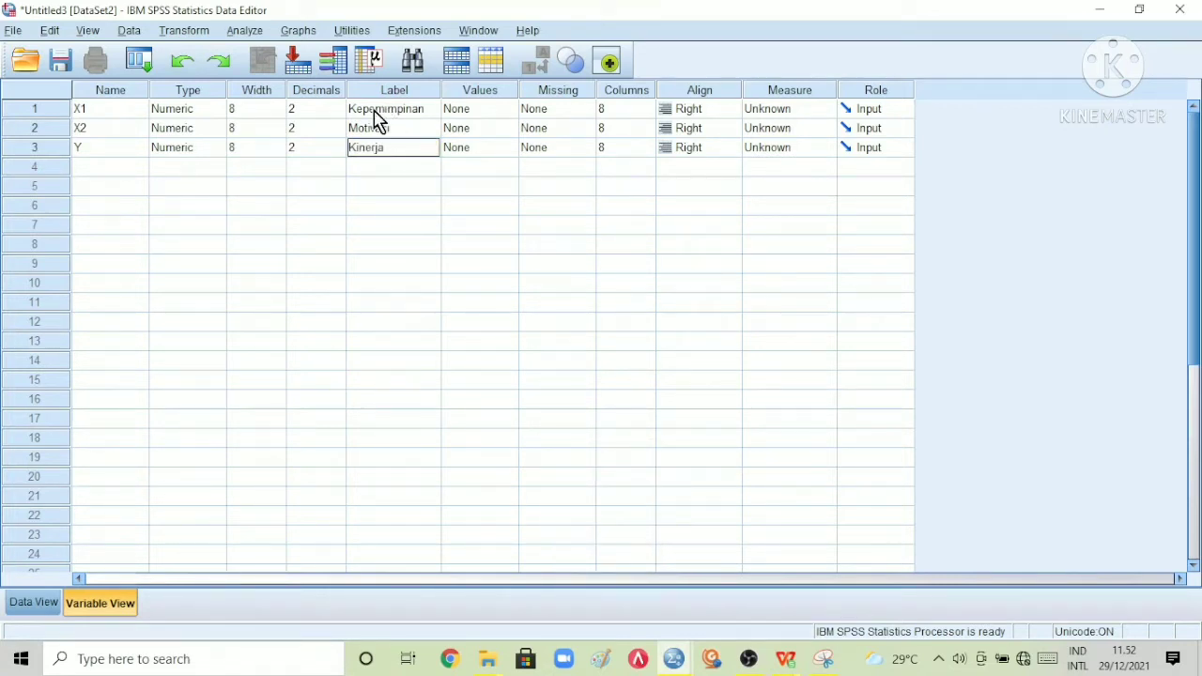
Set the decimals of X1, X2 and Y to 0.
{"action": "left_click", "coordinate": [333, 108]}
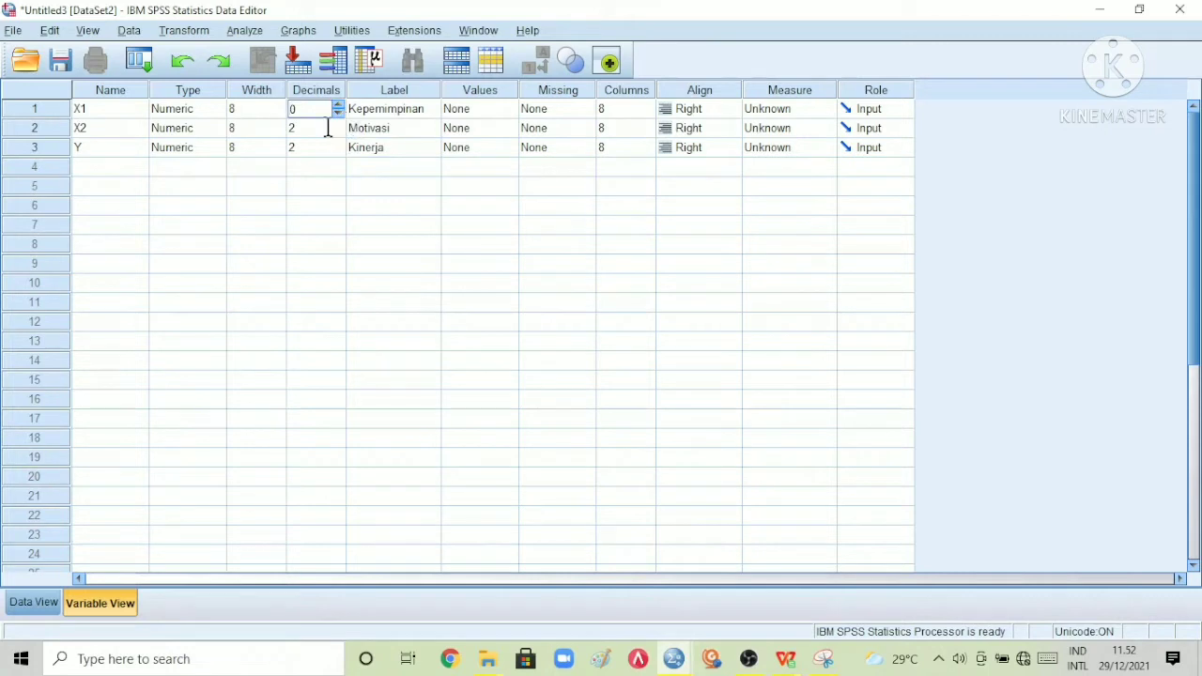
{"action": "left_click", "coordinate": [329, 128]}
{"action": "left_click", "coordinate": [336, 147]}
{"action": "left_click", "coordinate": [338, 152]}
Paste the copied values into the Untitled3 data grid, starting at the first case of X1, and check the pasted cases.
{"action": "left_click", "coordinate": [55, 607]}
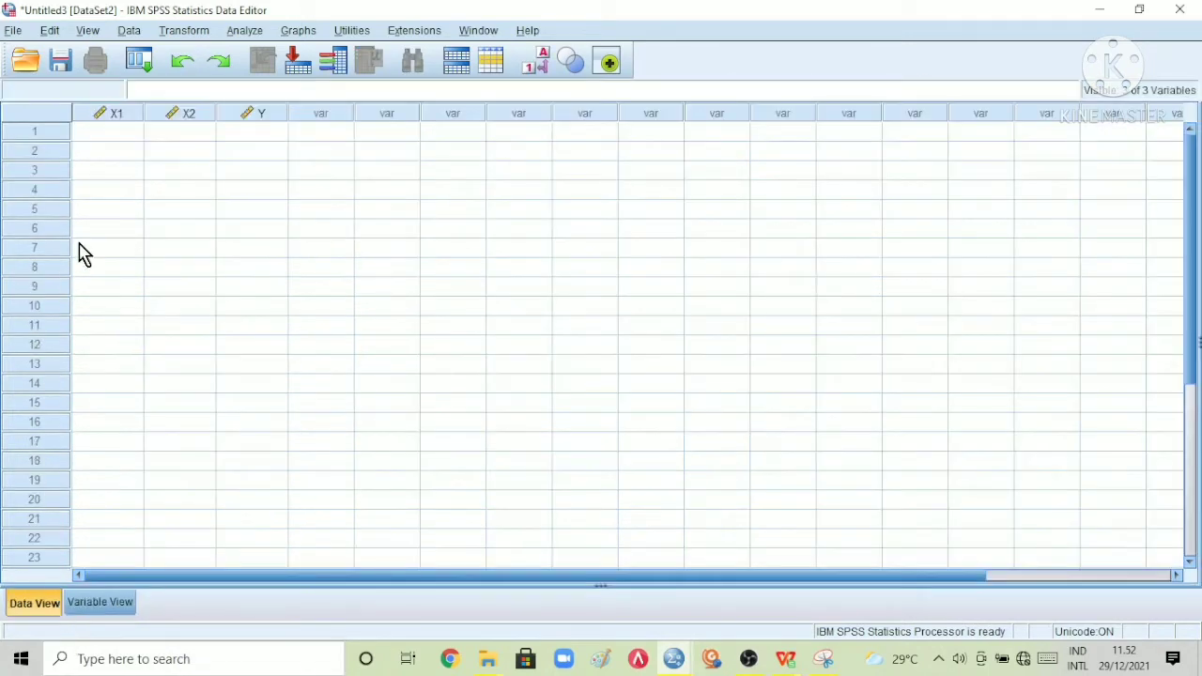
{"action": "left_click", "coordinate": [111, 133]}
{"action": "right_click", "coordinate": [112, 134]}
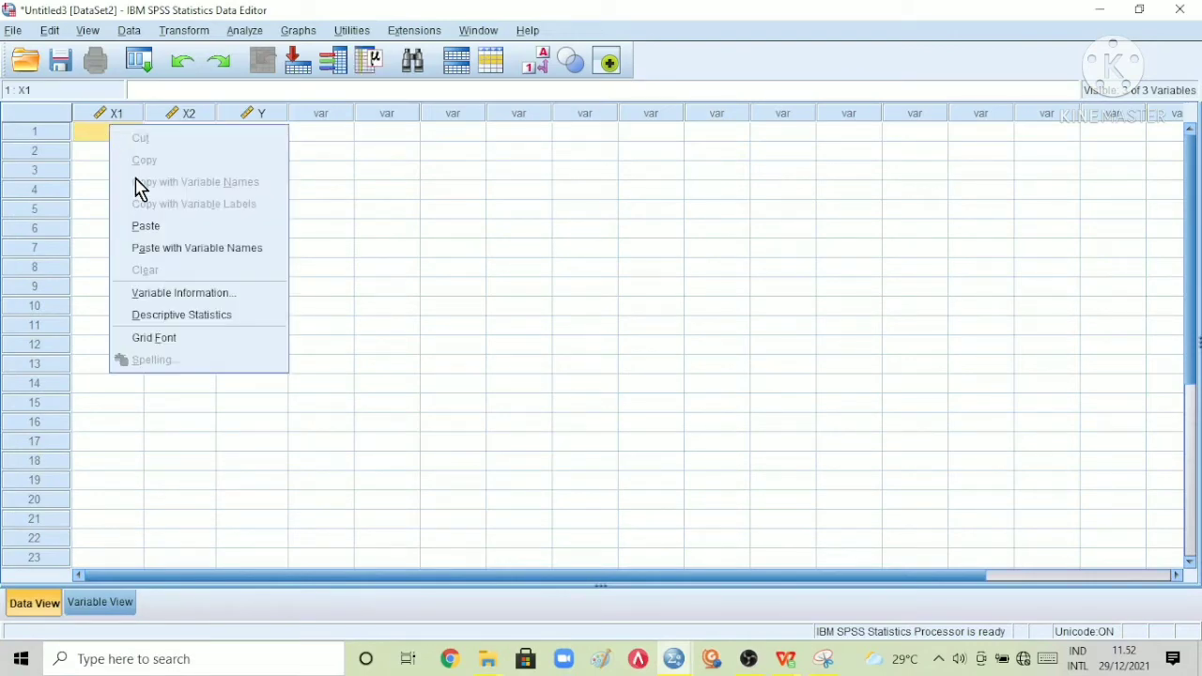
{"action": "left_click", "coordinate": [174, 236]}
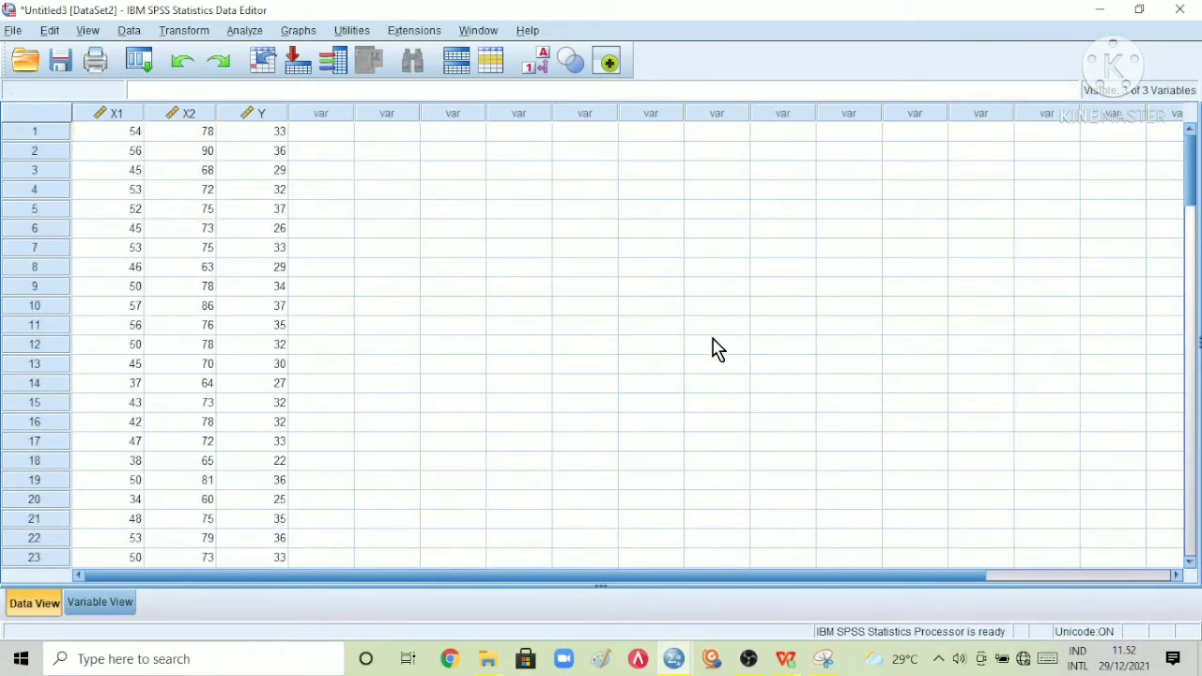
{"action": "left_click_drag", "start_coordinate": [1195, 179], "coordinate": [1181, 60]}
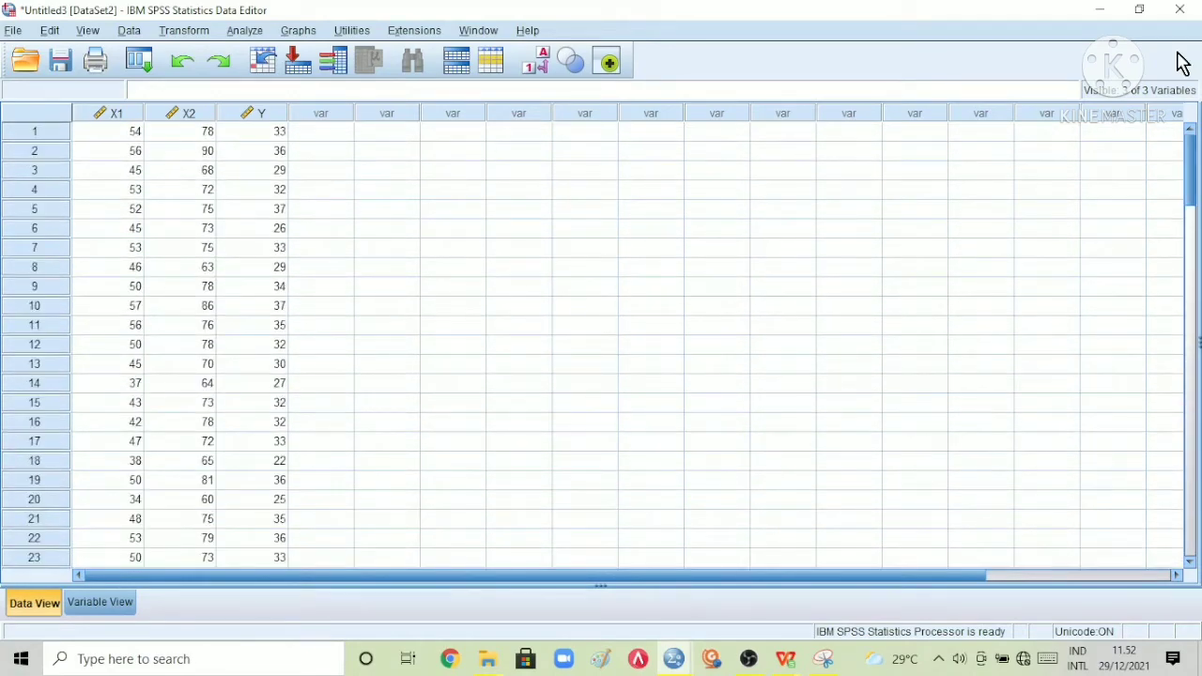
Set up a linear regression on Untitled3 with Kepemimpinan [X1] and Motivasi [X2] as independents and Kinerja [Y] as dependent.
{"action": "left_click", "coordinate": [240, 34]}
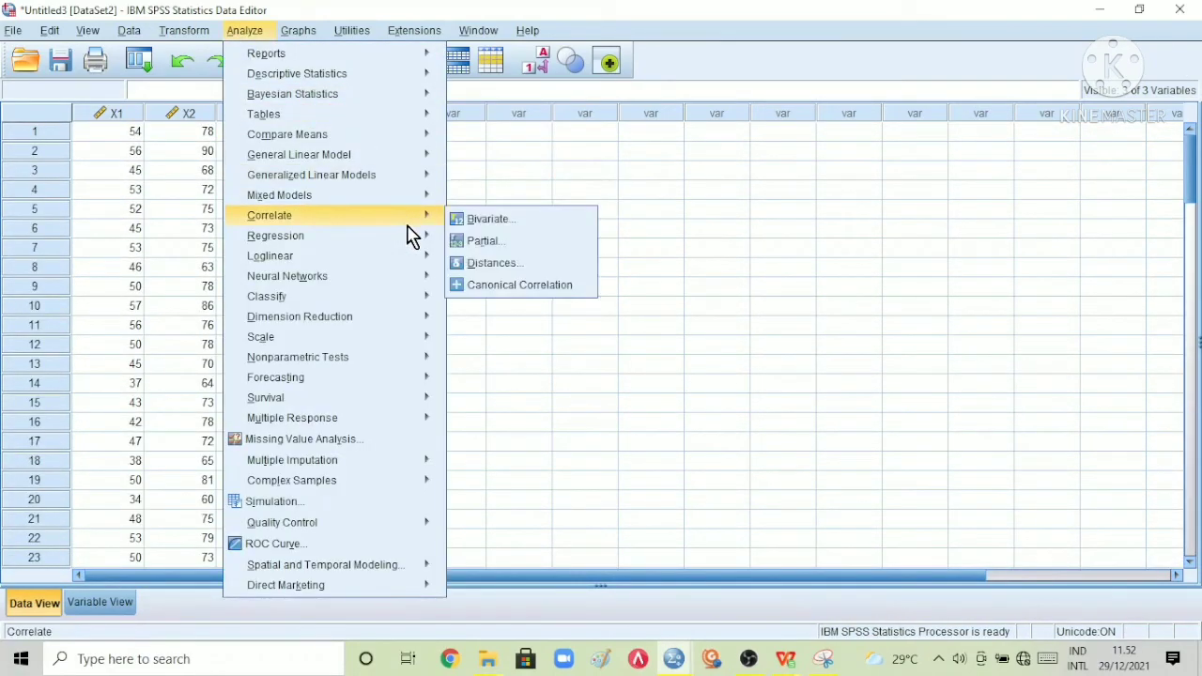
{"action": "mouse_move", "coordinate": [422, 242]}
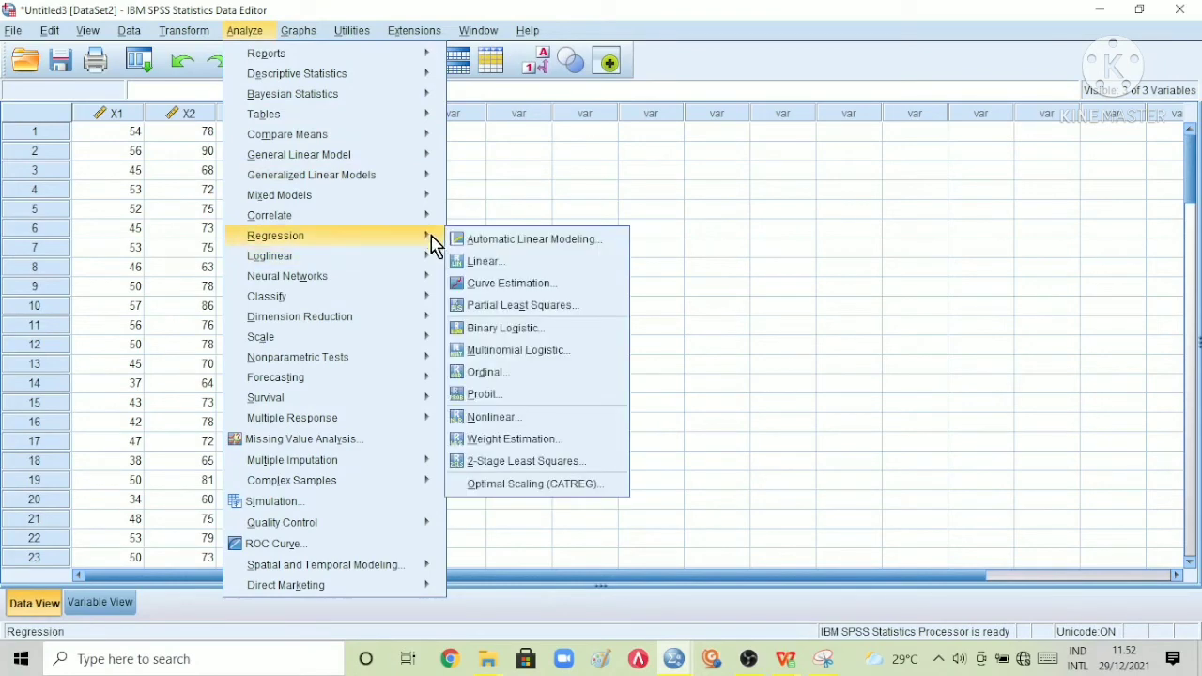
{"action": "left_click", "coordinate": [472, 261]}
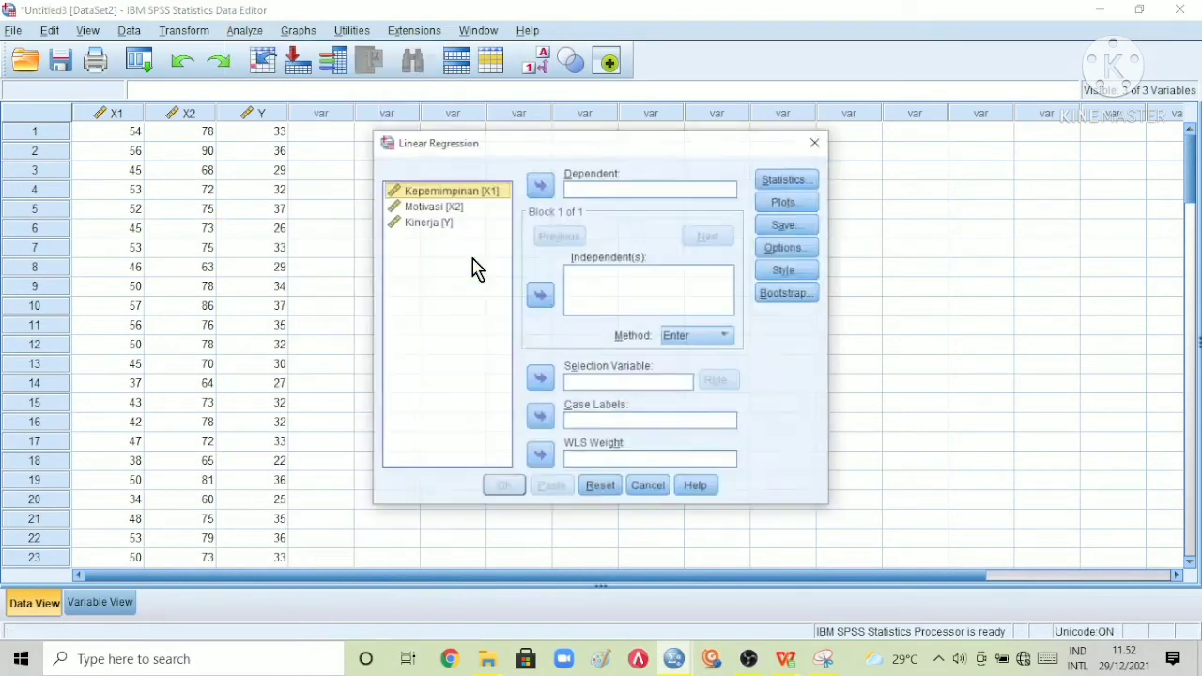
{"action": "left_click", "coordinate": [540, 296]}
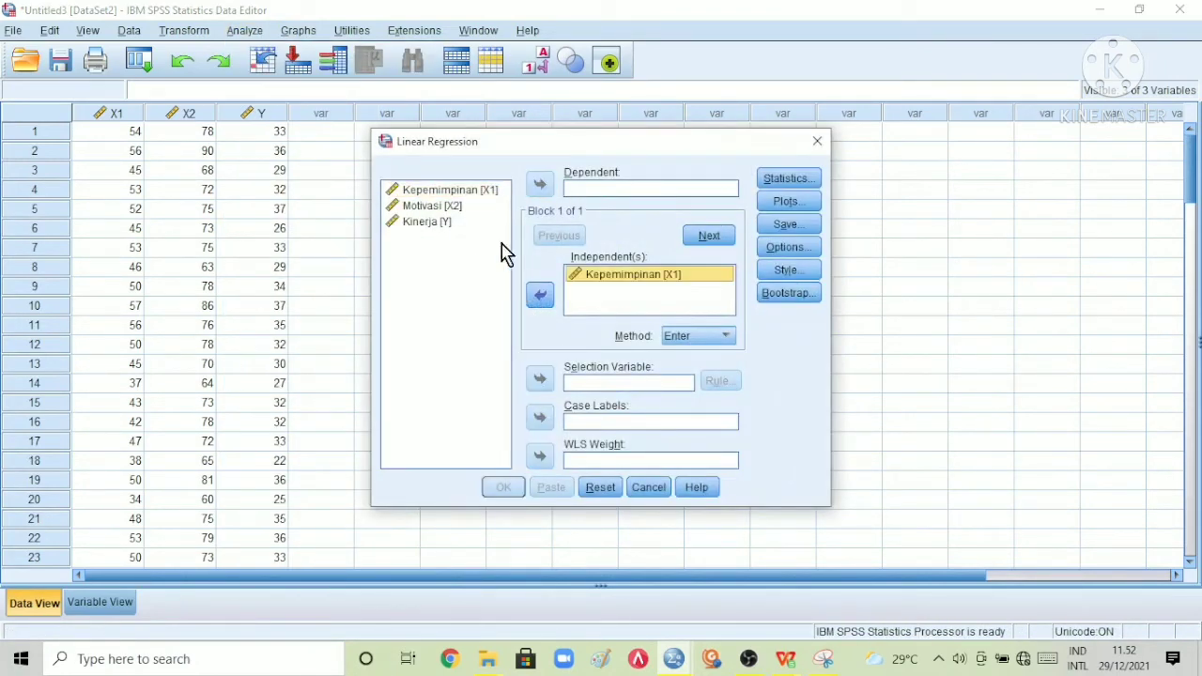
{"action": "left_click", "coordinate": [455, 208]}
{"action": "left_click", "coordinate": [539, 296]}
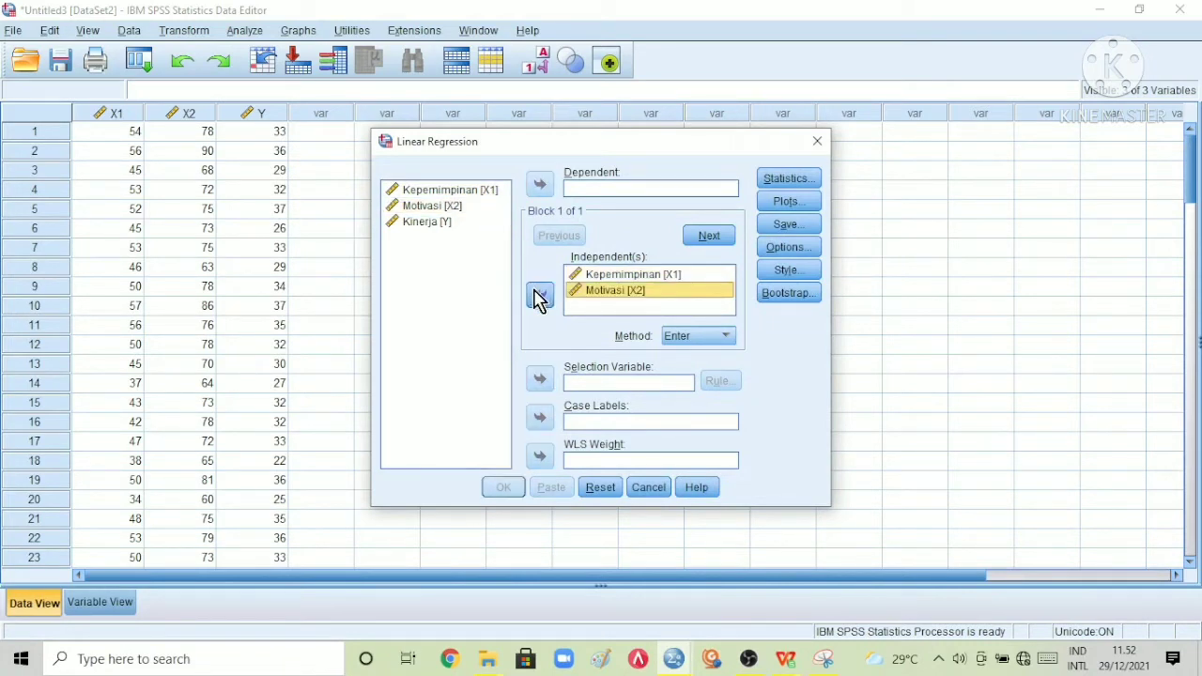
{"action": "left_click", "coordinate": [429, 221]}
{"action": "left_click", "coordinate": [540, 185]}
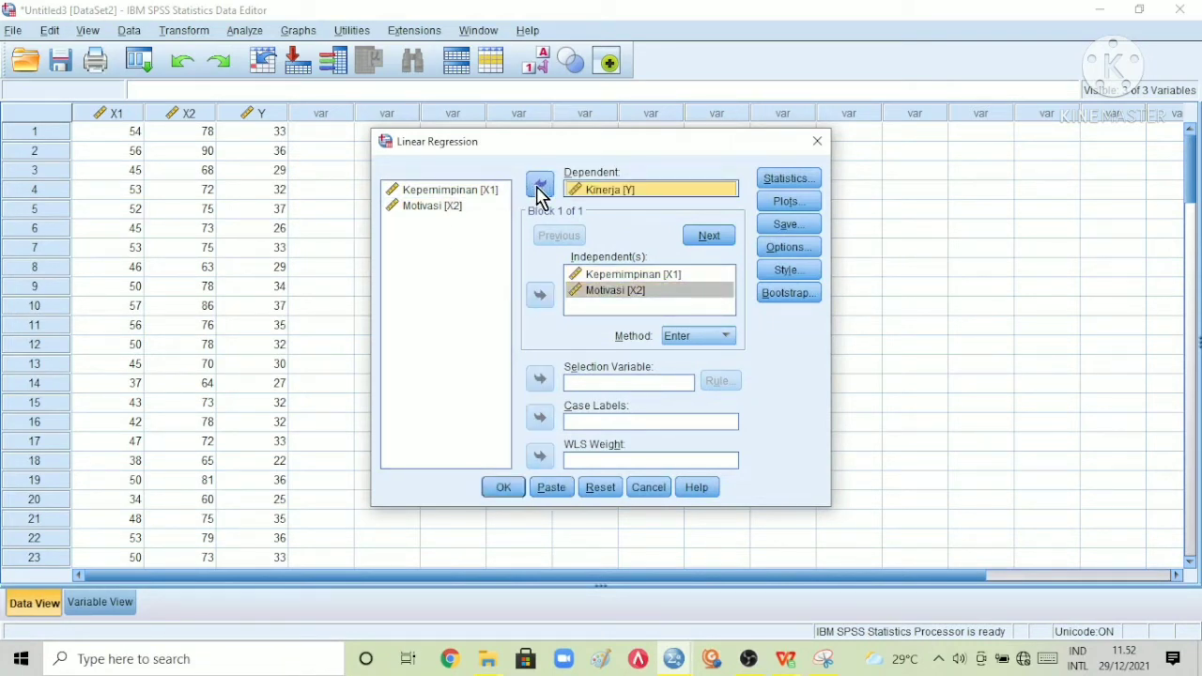
Save the regression's unstandardized residuals, run the analysis and minimize the output viewer to return to the data.
{"action": "left_click", "coordinate": [806, 231]}
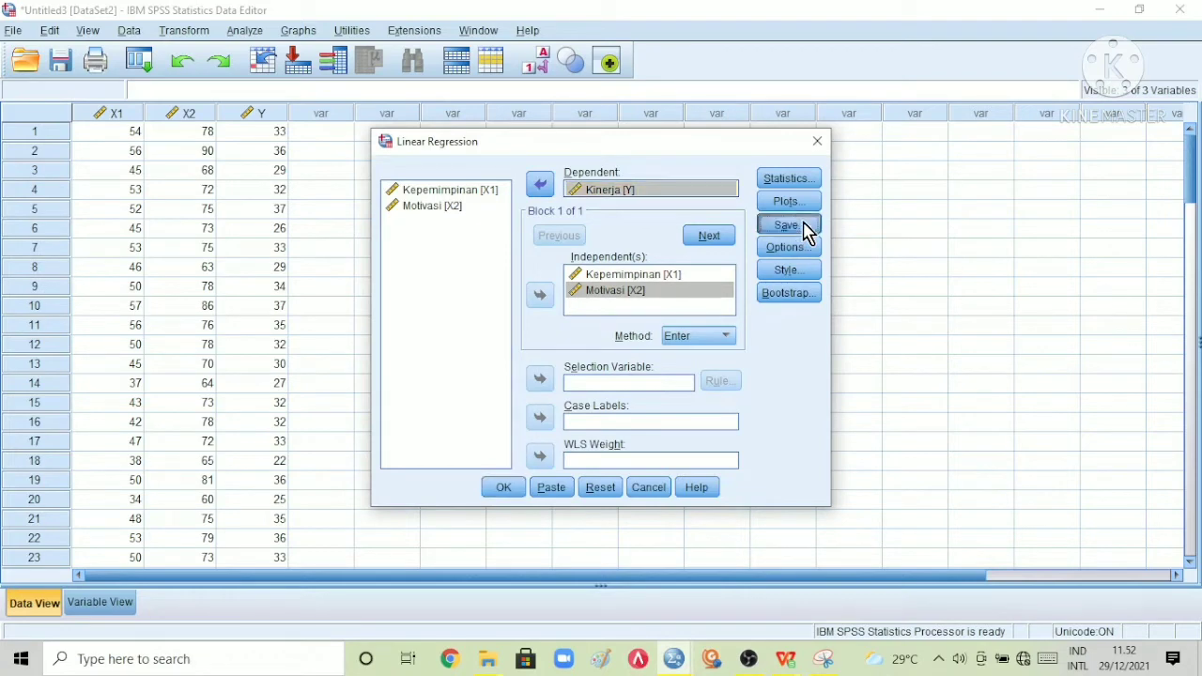
{"action": "left_click", "coordinate": [633, 118]}
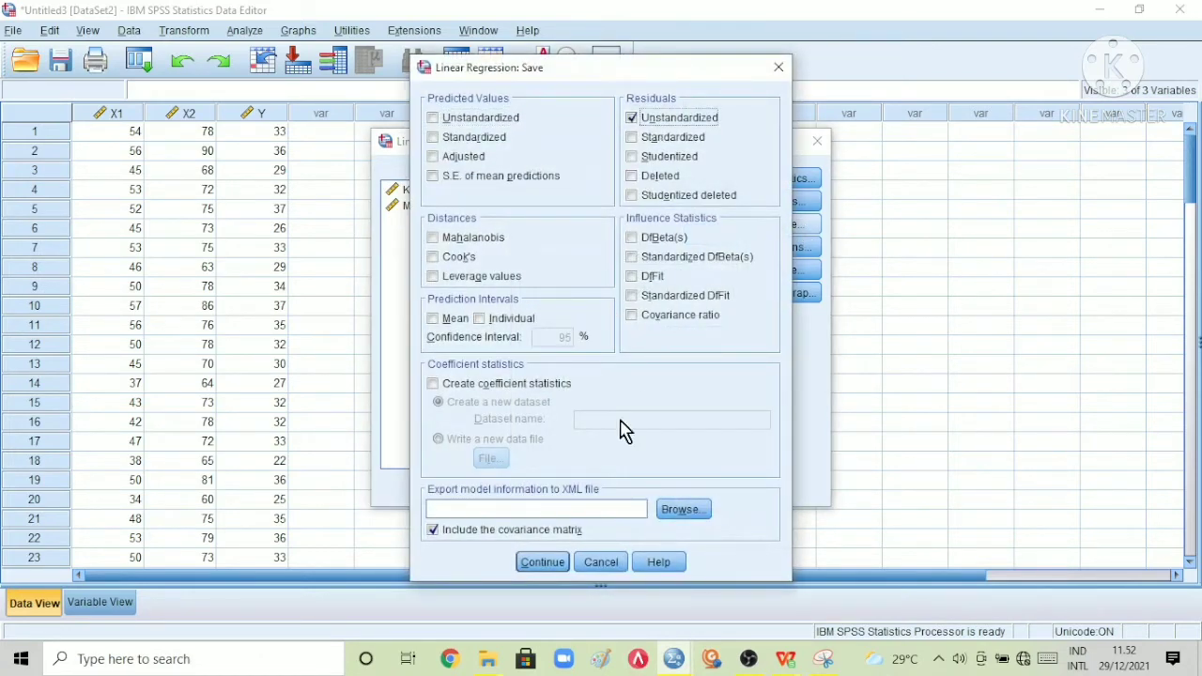
{"action": "left_click", "coordinate": [550, 560]}
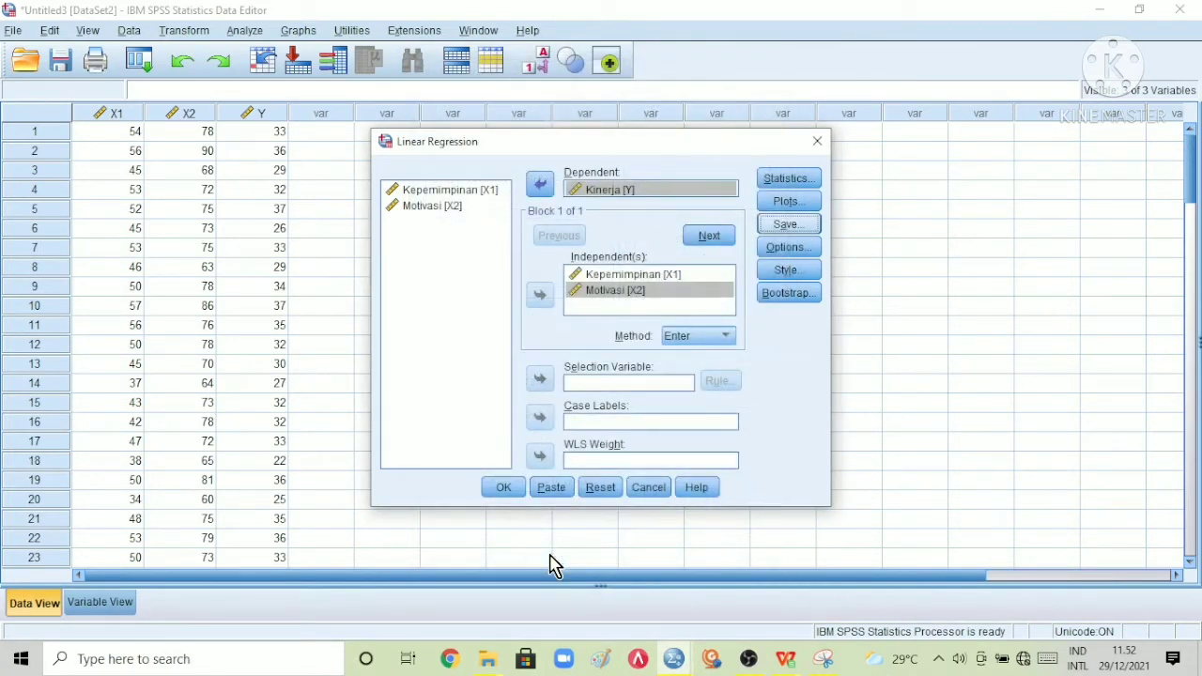
{"action": "left_click", "coordinate": [516, 488]}
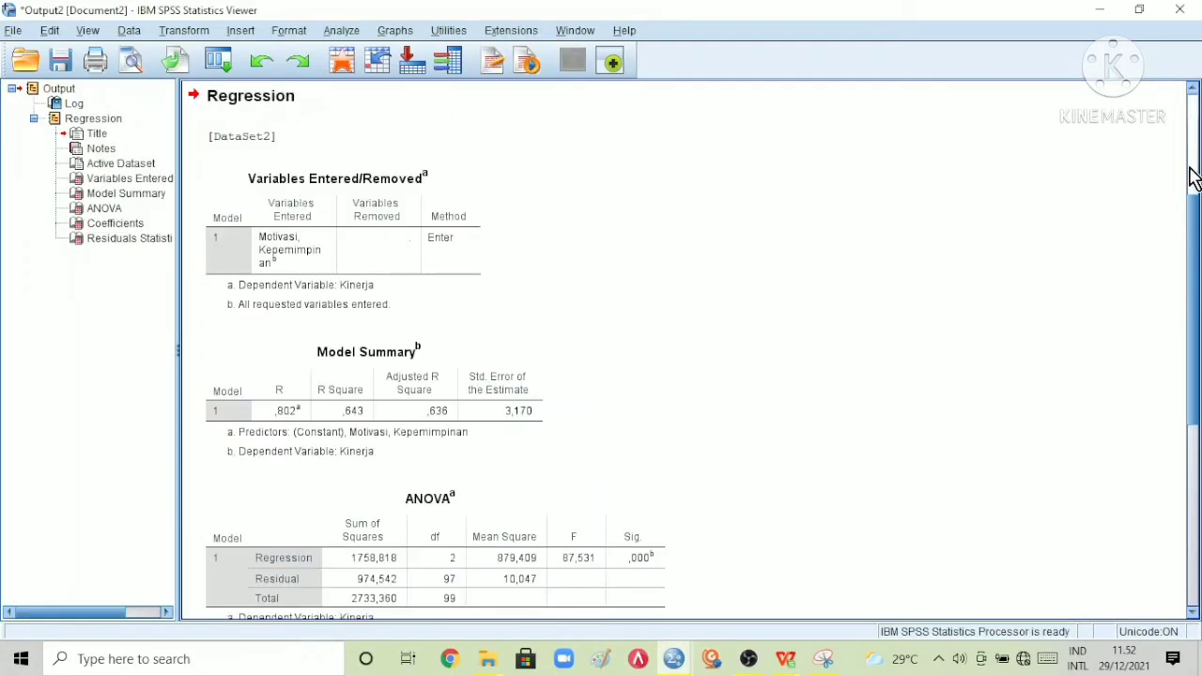
{"action": "left_click", "coordinate": [1100, 10]}
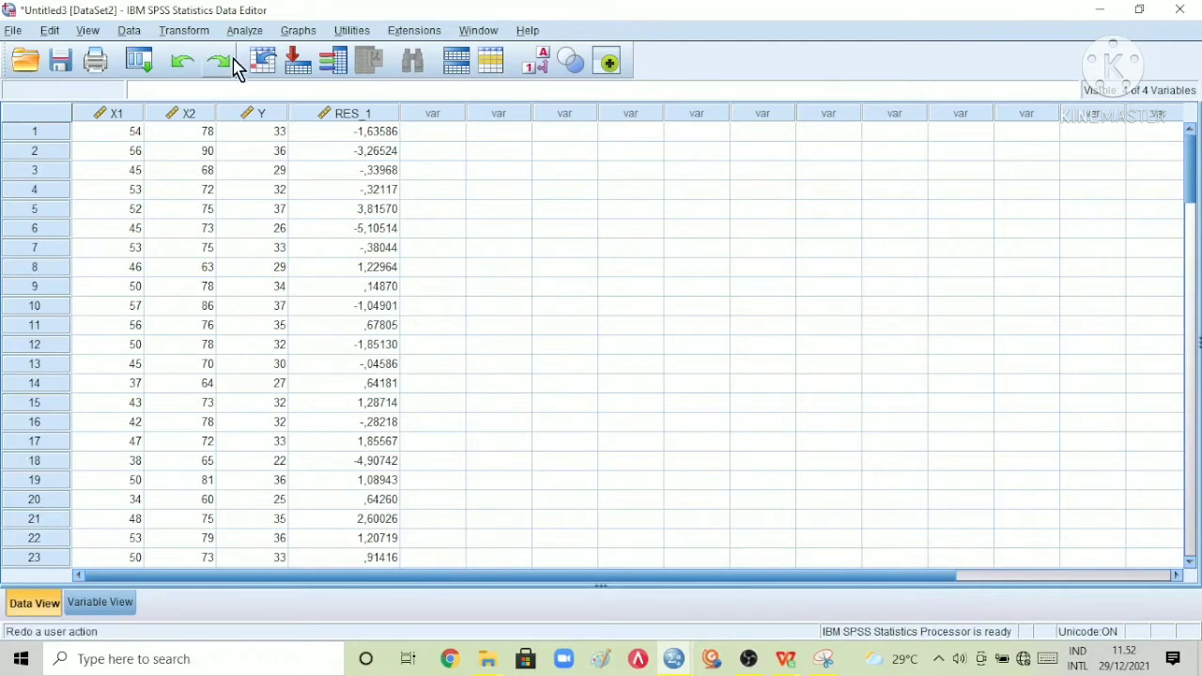
Start computing a new variable with Abs_Res as the target variable name.
{"action": "left_click", "coordinate": [208, 29]}
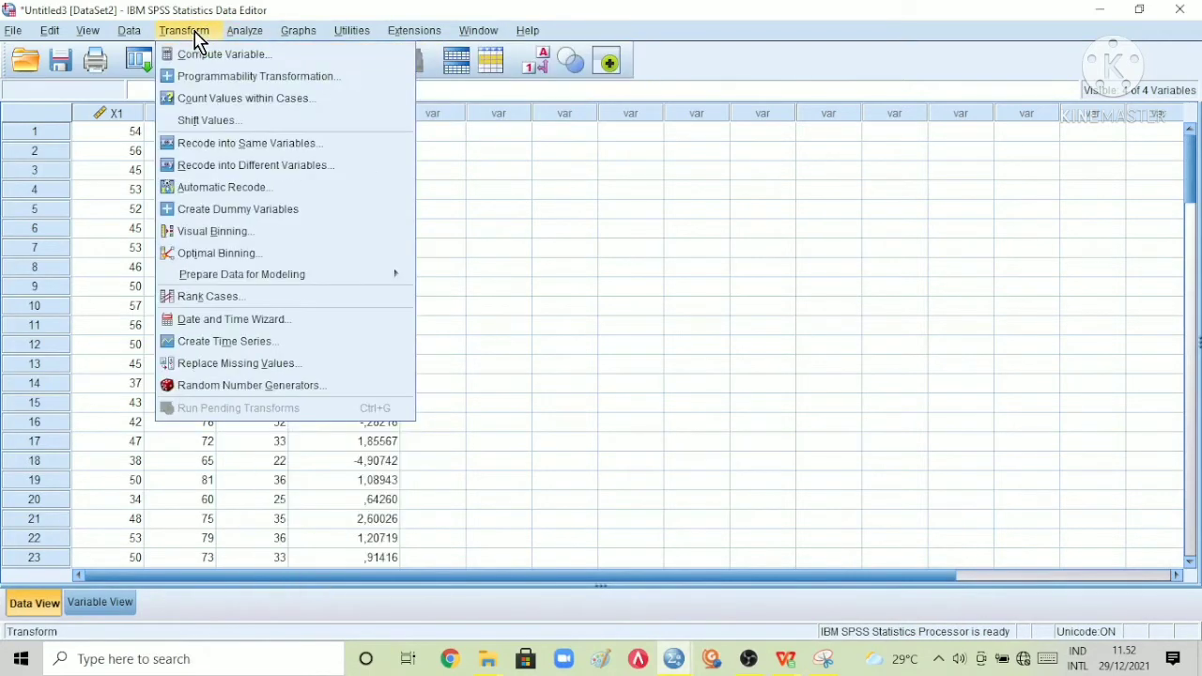
{"action": "left_click", "coordinate": [210, 56]}
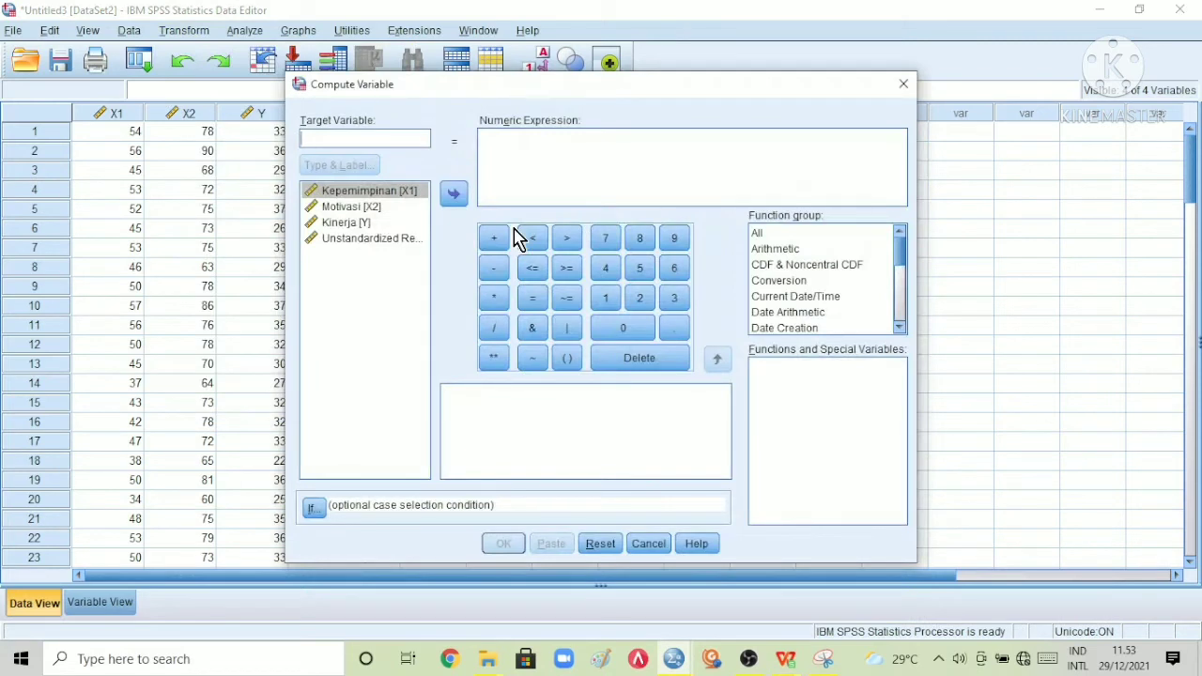
{"action": "key", "text": "Caps_Lock"}
{"action": "type", "text": "A"}
{"action": "key", "text": "Caps_Lock"}
{"action": "type", "text": "bs_Res"}
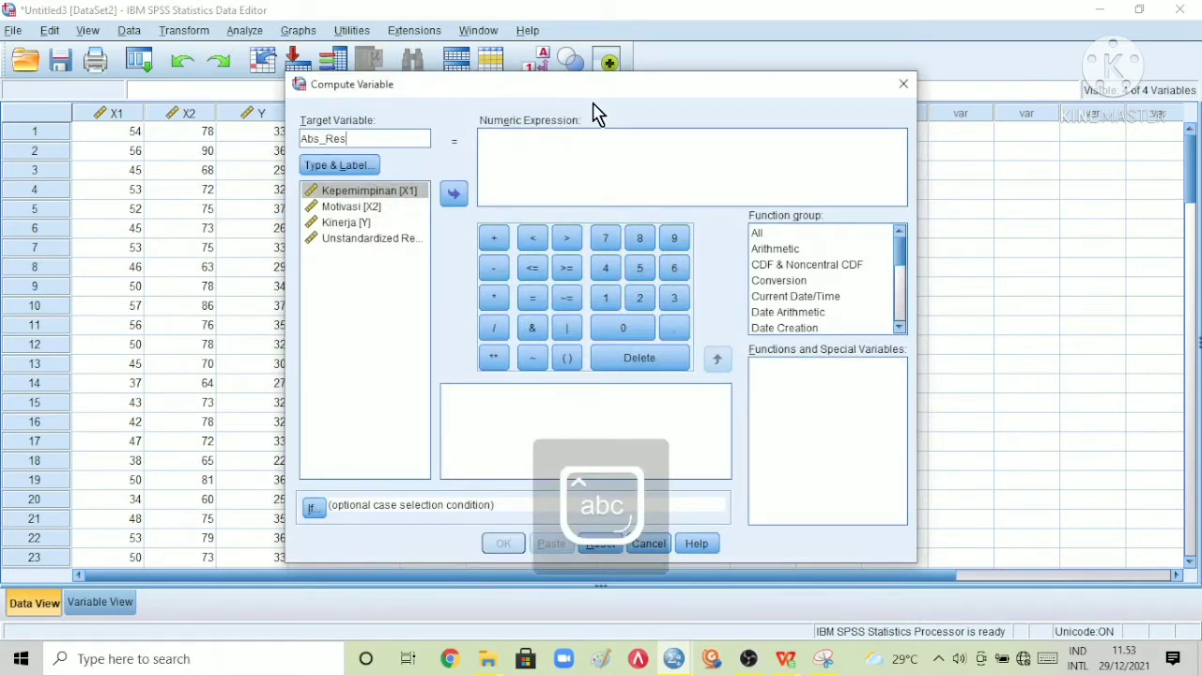
Compute the target variable with the expression ABS(RES_1), using the Abs function on the unstandardized residual, and review the output in the maximized viewer.
{"action": "left_click", "coordinate": [588, 141]}
{"action": "left_click", "coordinate": [768, 239]}
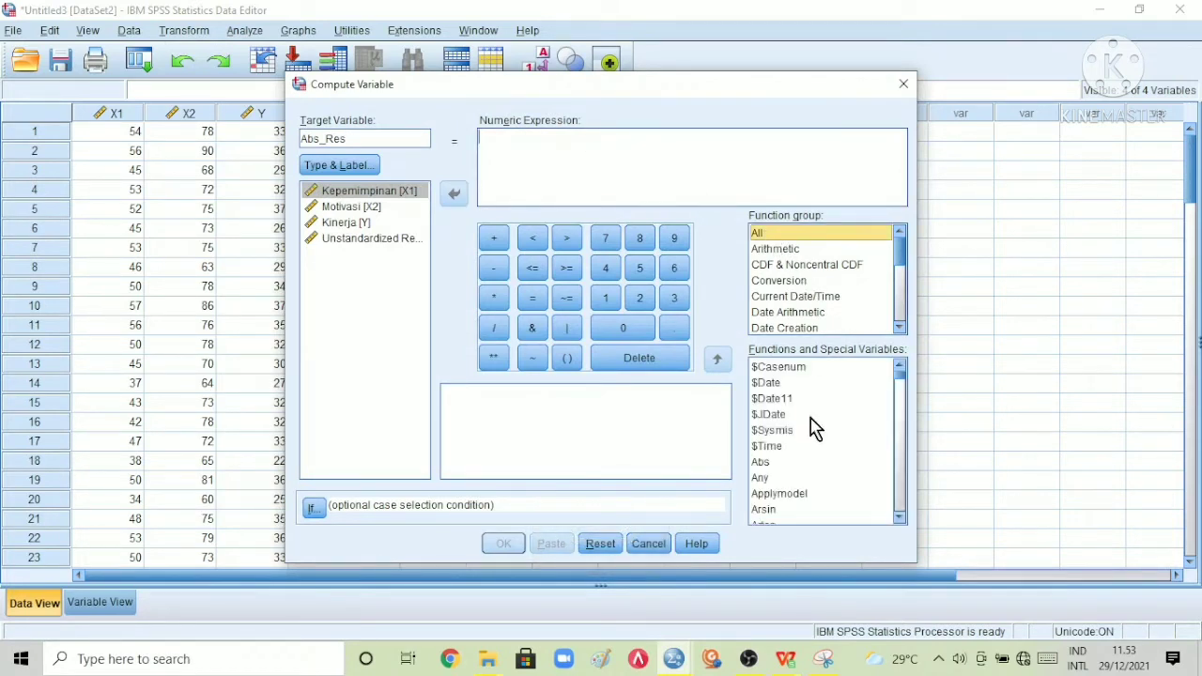
{"action": "left_click", "coordinate": [761, 463]}
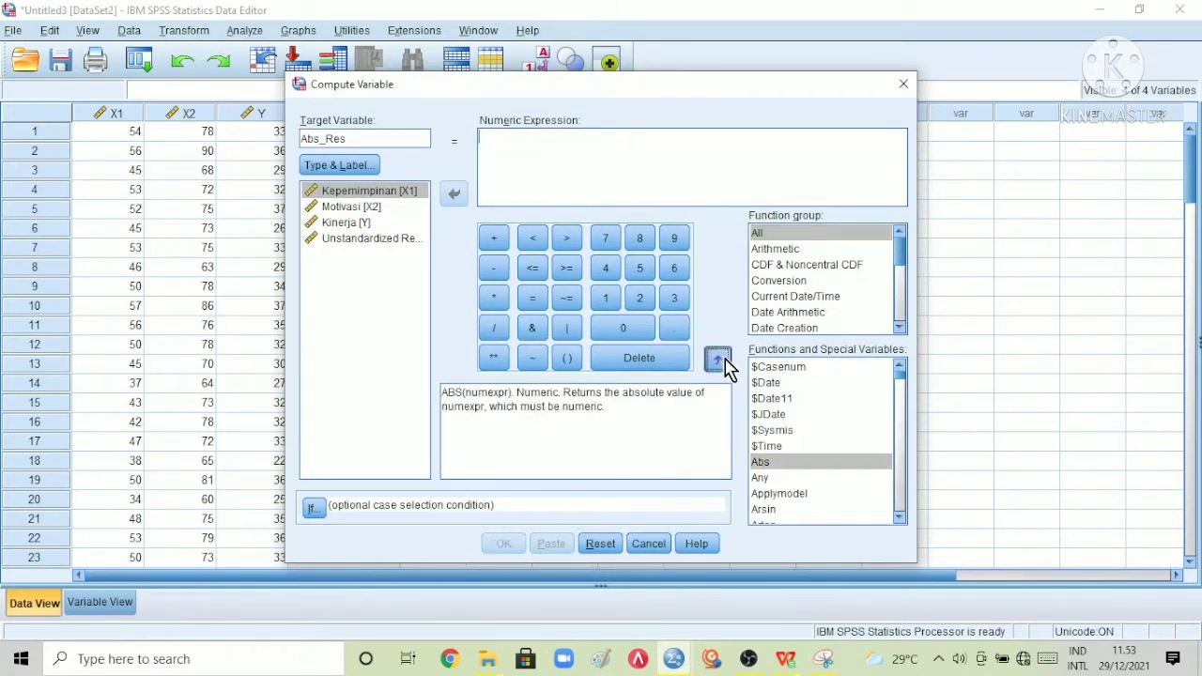
{"action": "left_click", "coordinate": [718, 359]}
{"action": "left_click", "coordinate": [360, 240]}
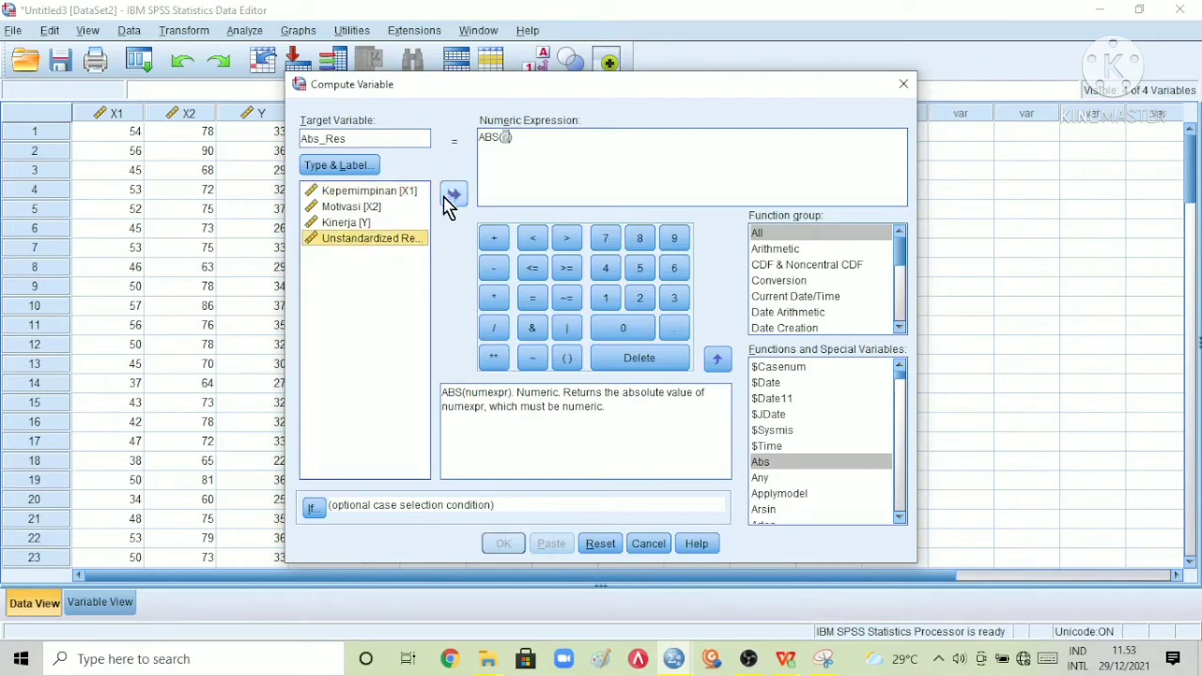
{"action": "left_click", "coordinate": [454, 194]}
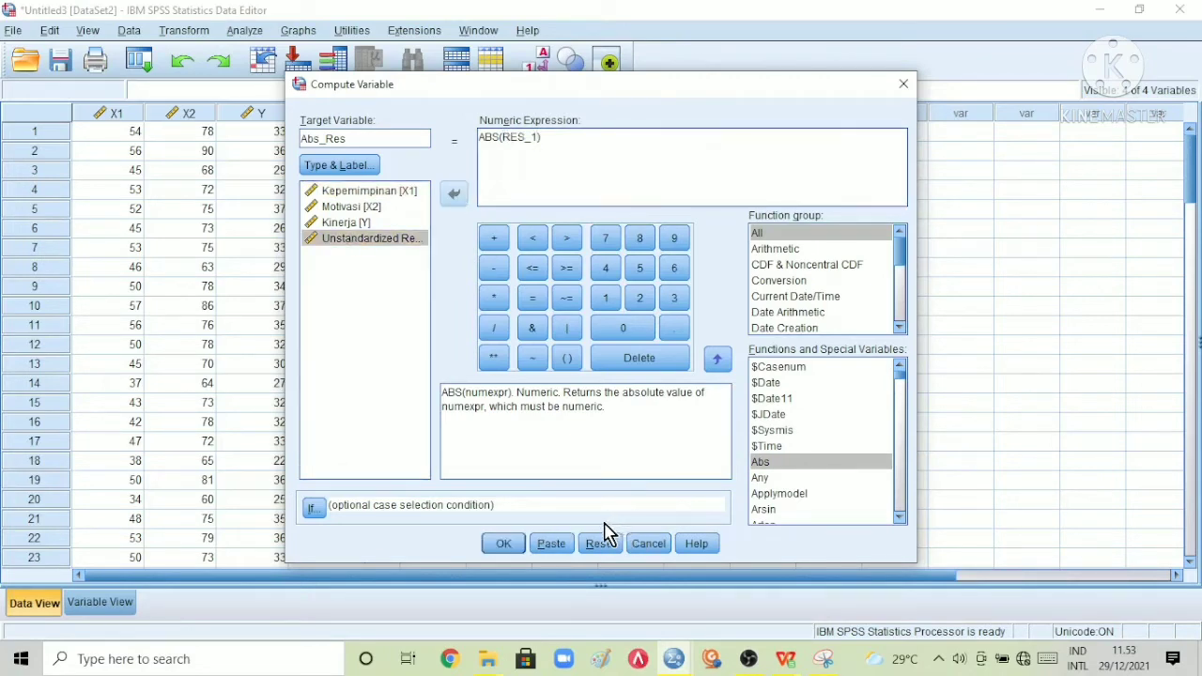
{"action": "left_click", "coordinate": [504, 545]}
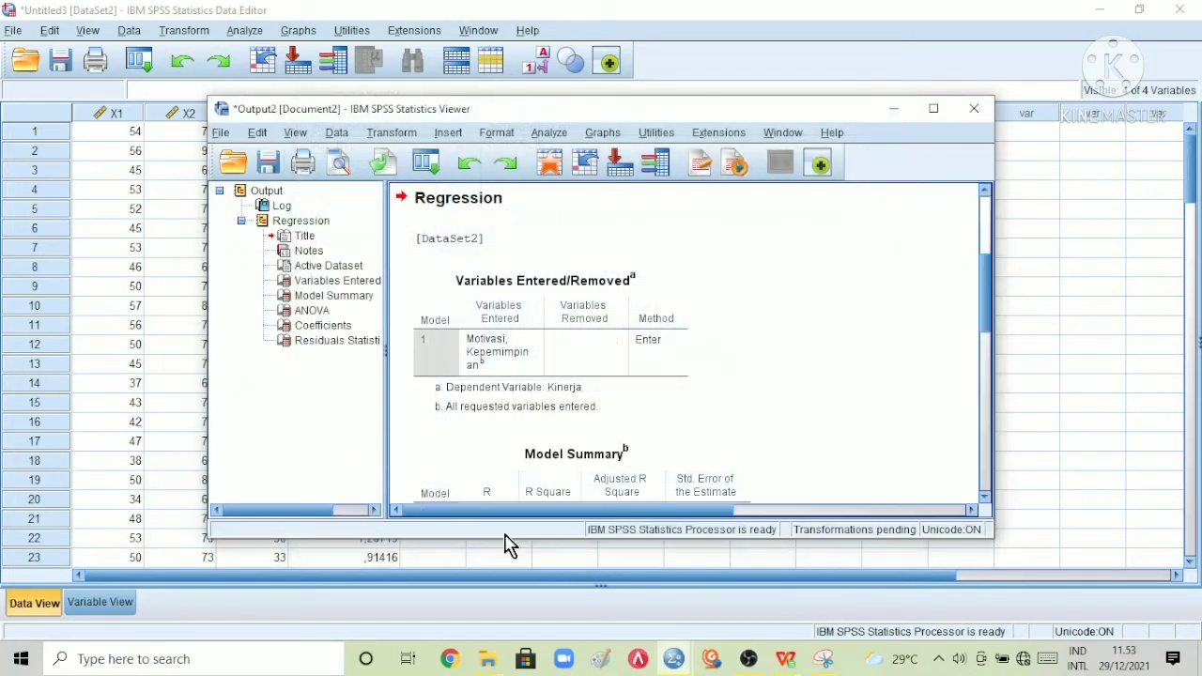
{"action": "left_click", "coordinate": [936, 111]}
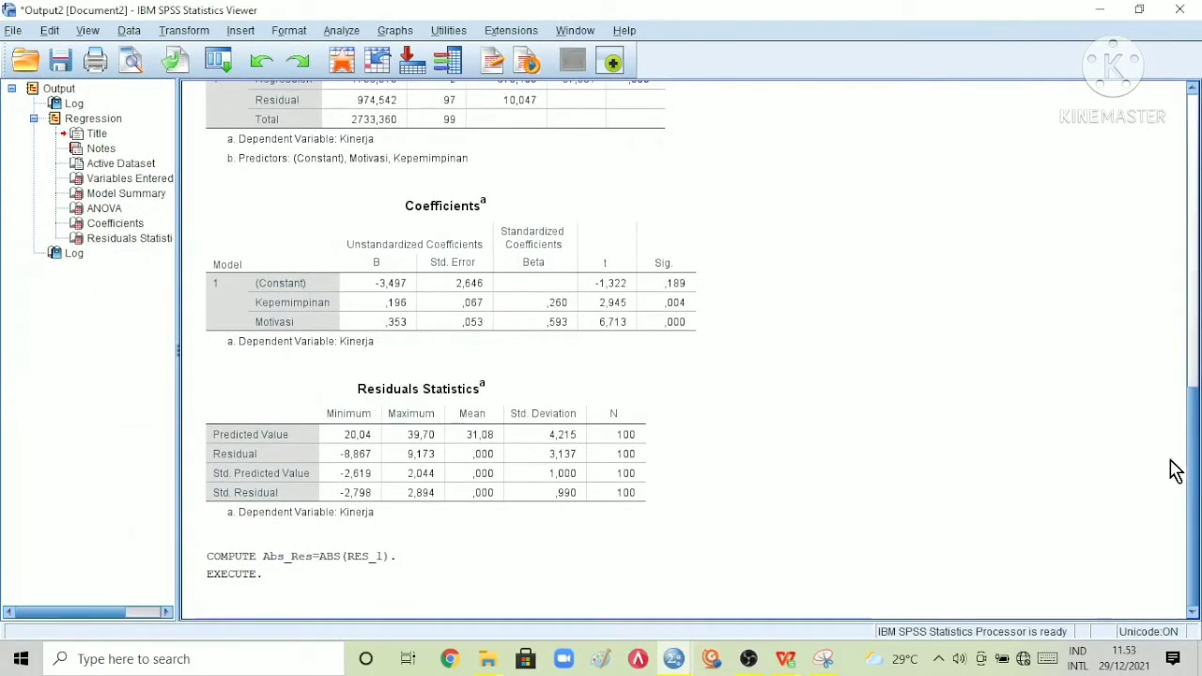
{"action": "left_click", "coordinate": [1194, 393]}
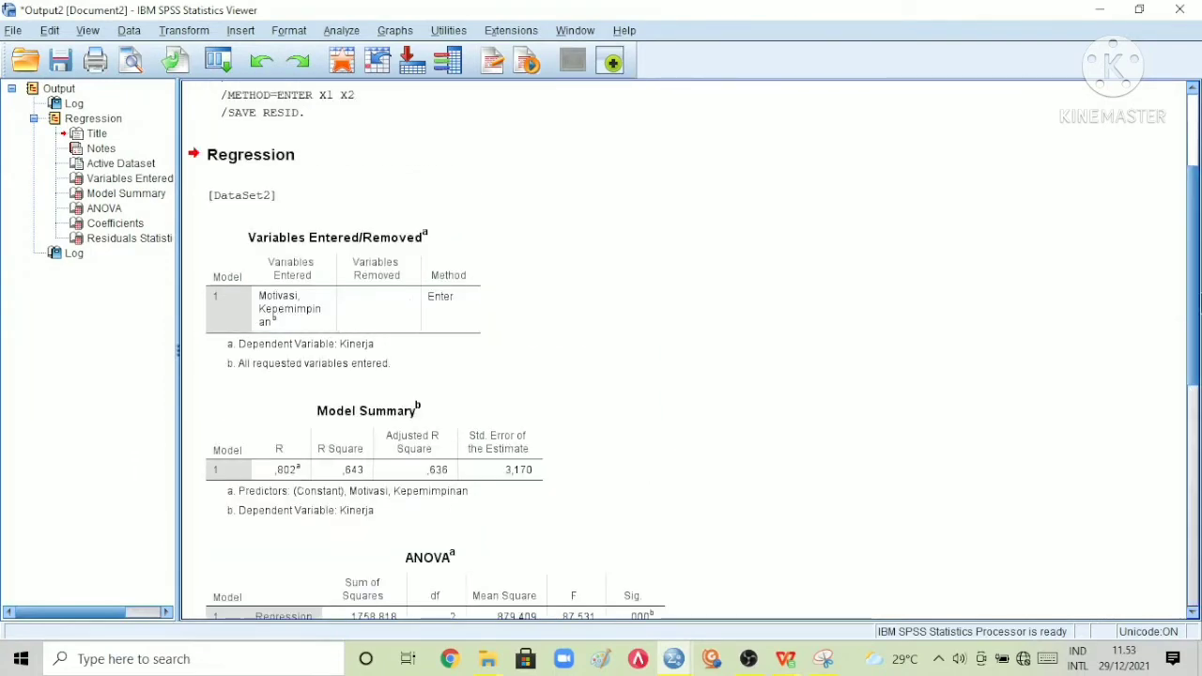
Return to the Untitled3 data and replace Kinerja [Y] with Abs_Res as the dependent variable of the linear regression.
{"action": "left_click", "coordinate": [1100, 9]}
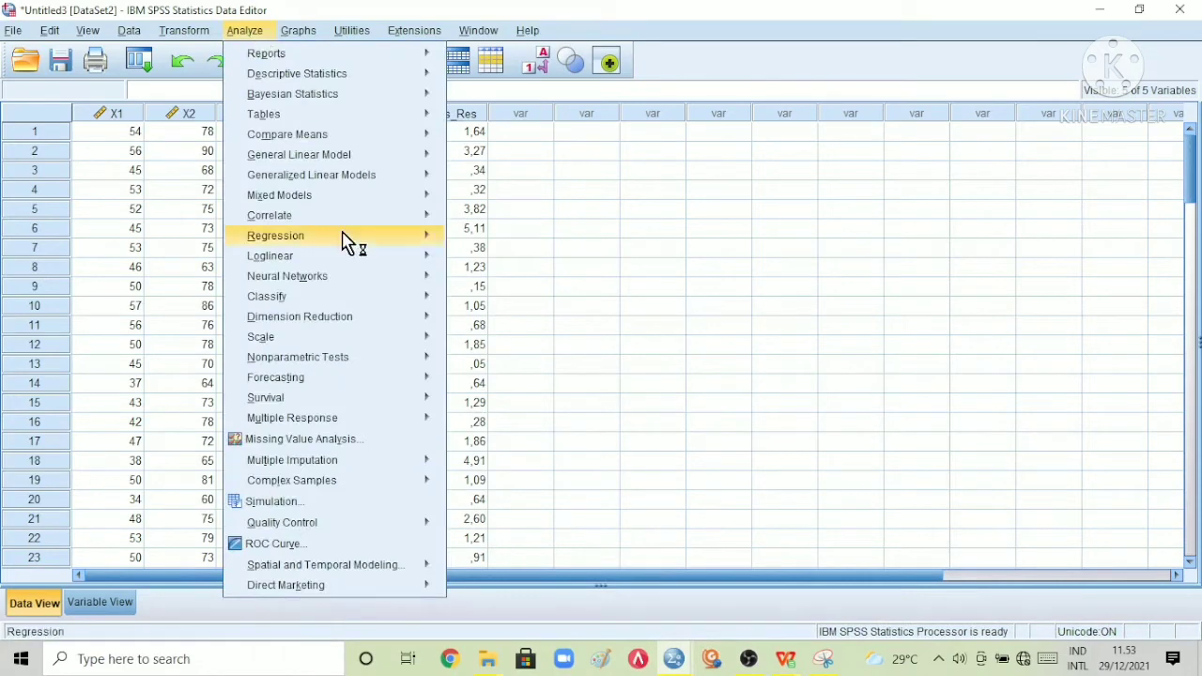
{"action": "mouse_move", "coordinate": [427, 246]}
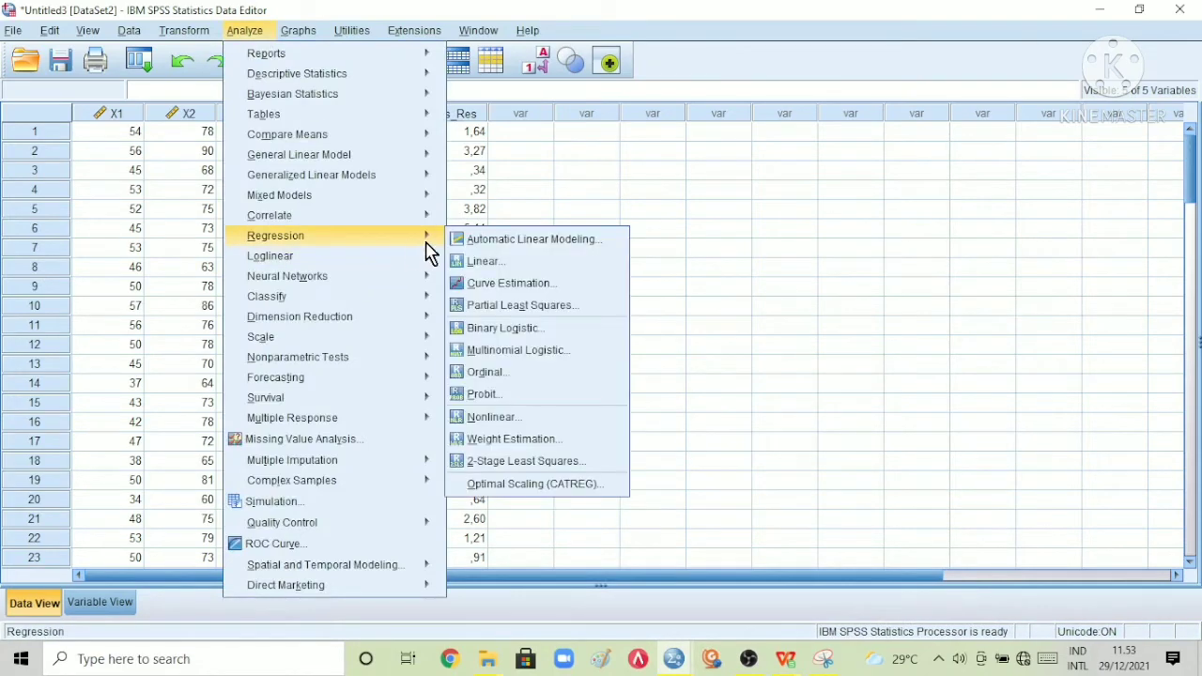
{"action": "left_click", "coordinate": [495, 259]}
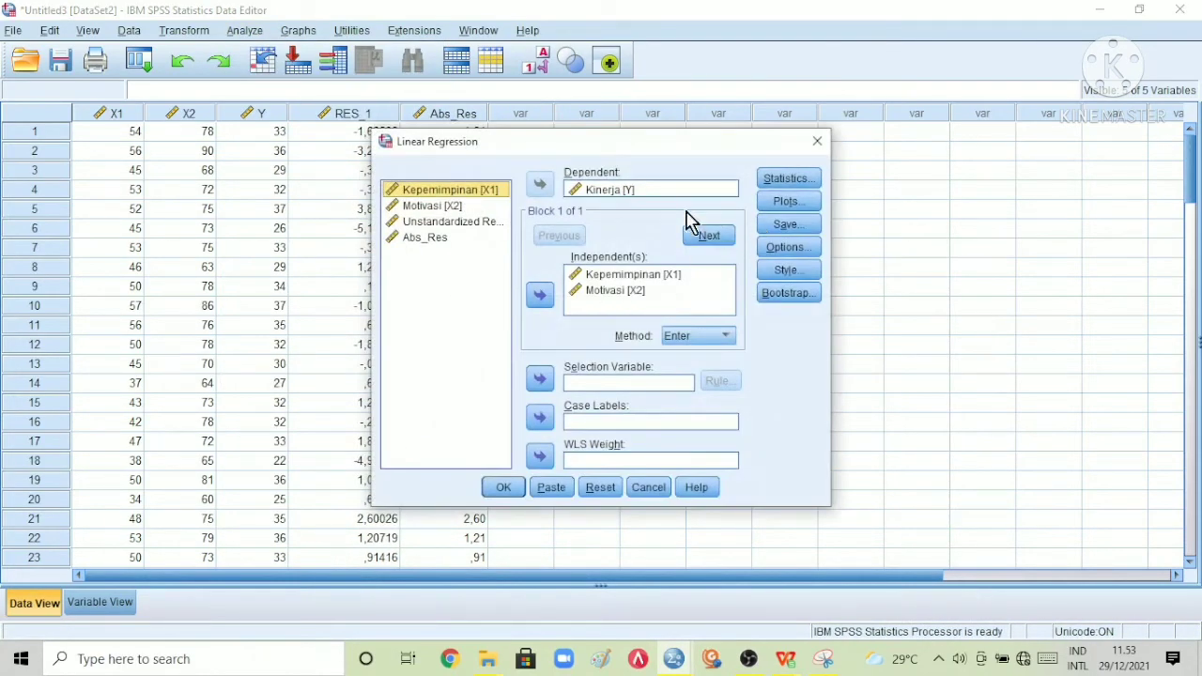
{"action": "left_click", "coordinate": [649, 192]}
{"action": "left_click", "coordinate": [550, 190]}
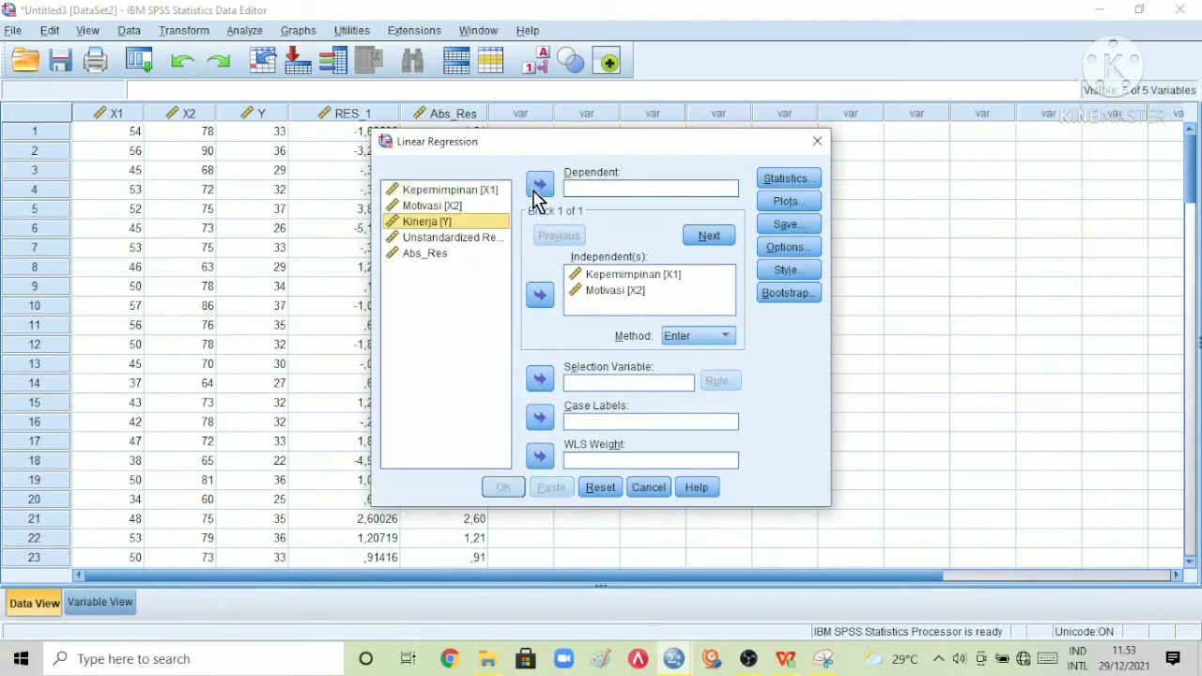
{"action": "left_click", "coordinate": [449, 254]}
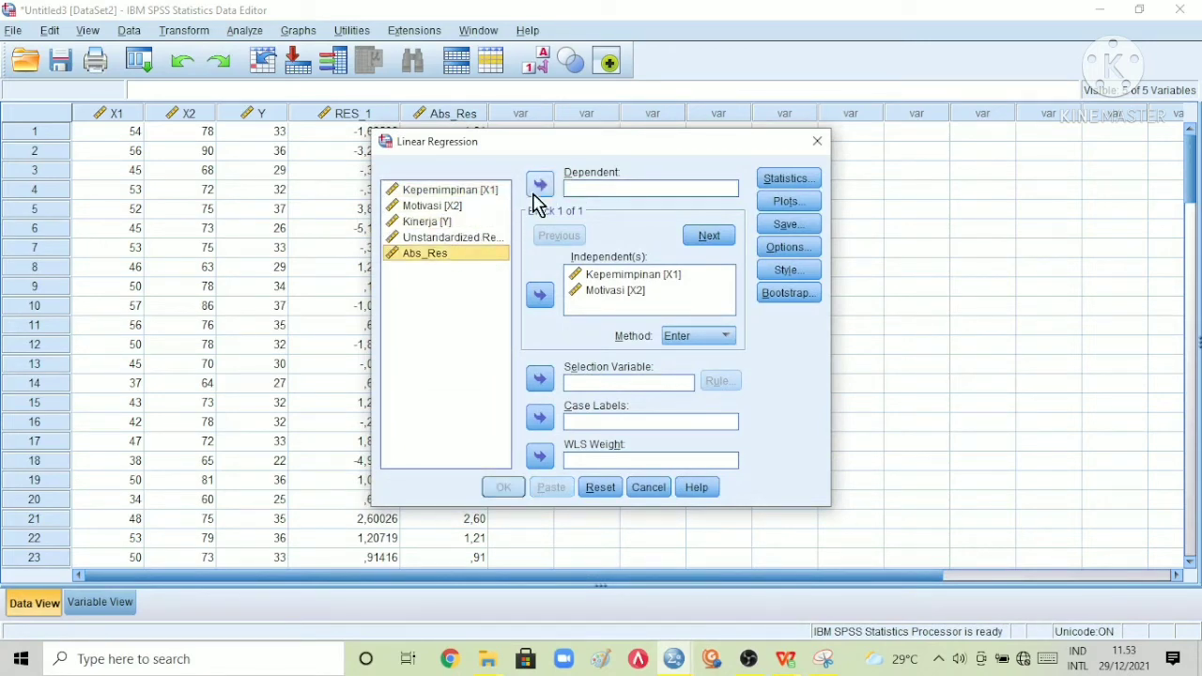
{"action": "left_click", "coordinate": [540, 185]}
Turn off saving the unstandardized residuals and run the regression on Abs_Res.
{"action": "left_click", "coordinate": [778, 225]}
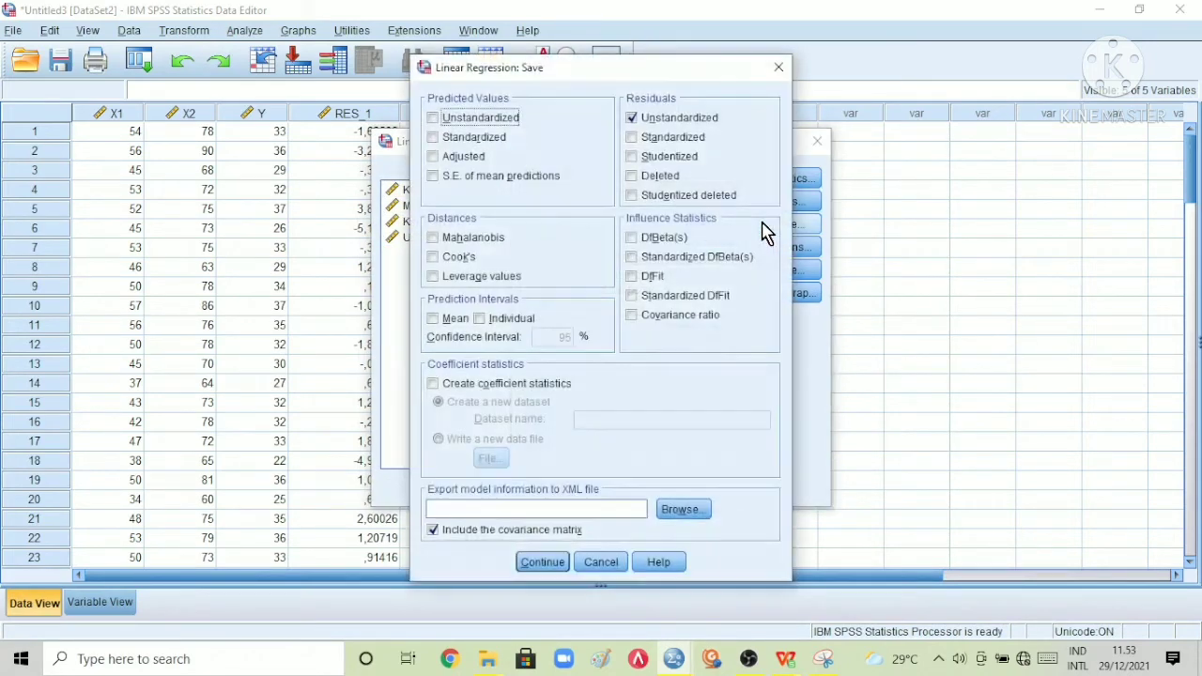
{"action": "left_click", "coordinate": [635, 119]}
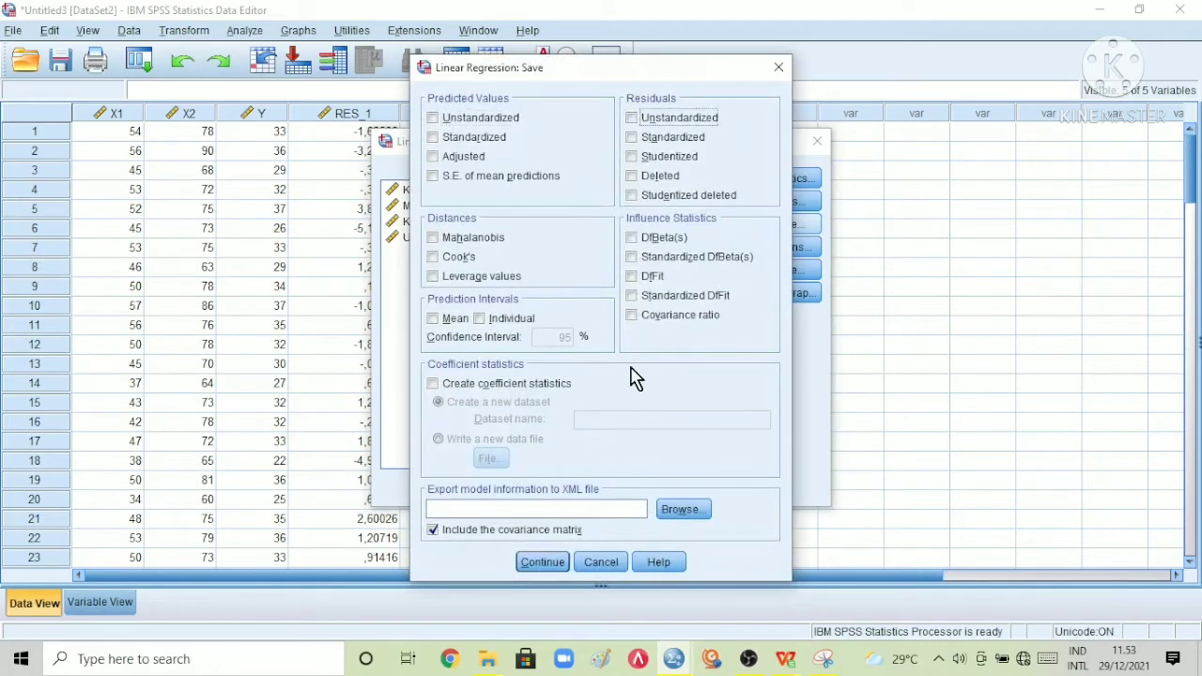
{"action": "left_click", "coordinate": [540, 562]}
{"action": "left_click", "coordinate": [515, 490]}
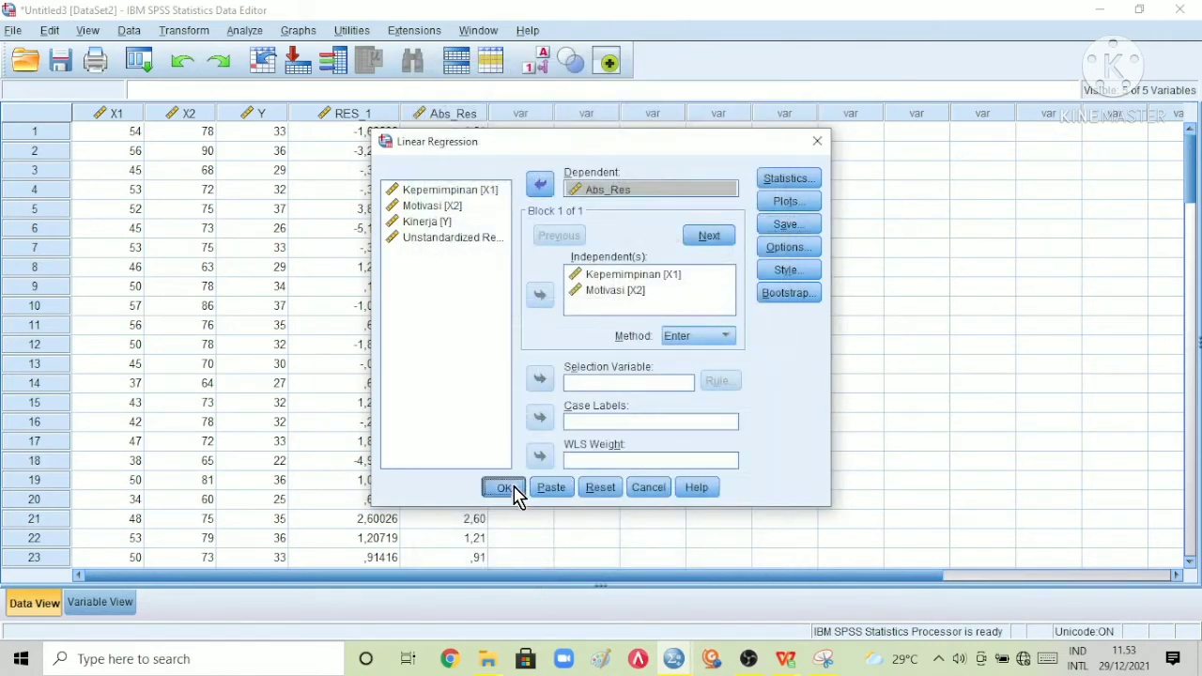
Examine the Abs_Res regression output in the maximized viewer, especially the significance values in the Coefficients table.
{"action": "left_click", "coordinate": [934, 109]}
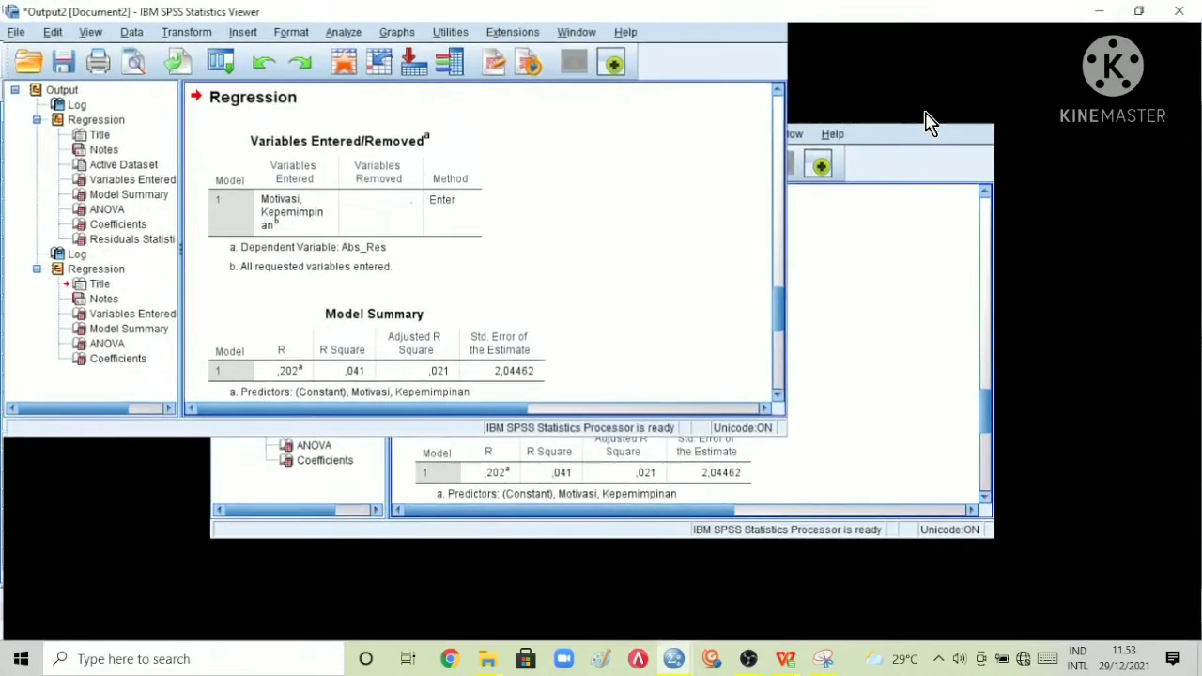
{"action": "left_click", "coordinate": [458, 234]}
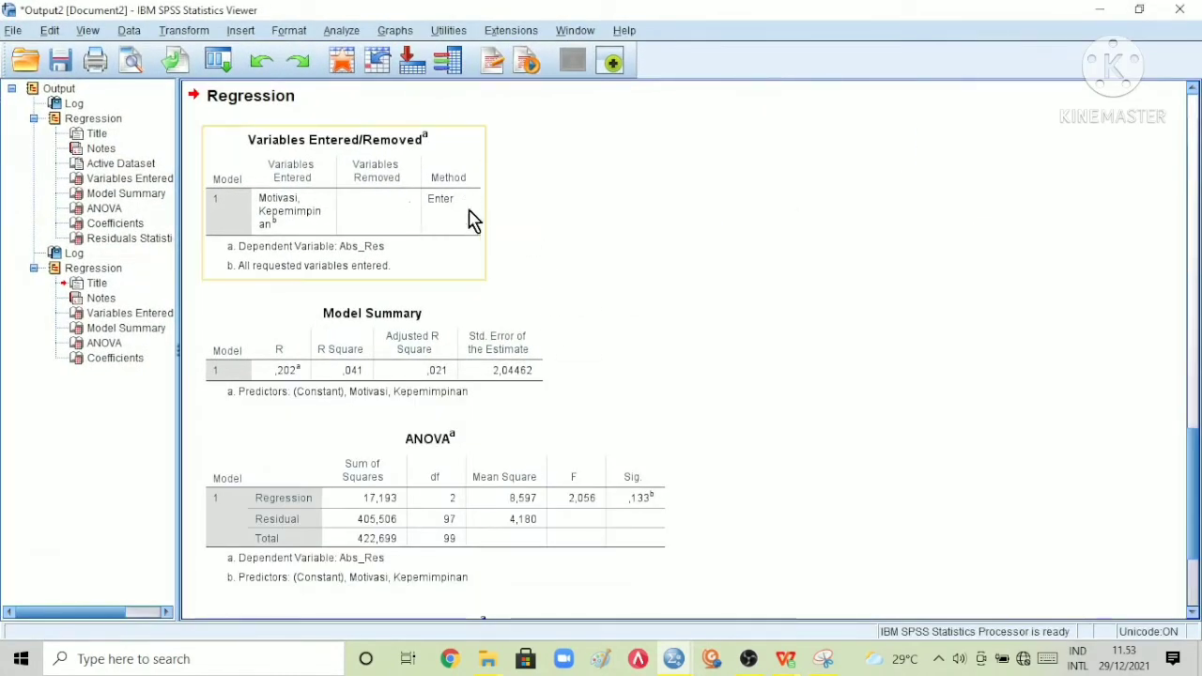
{"action": "left_click", "coordinate": [658, 244]}
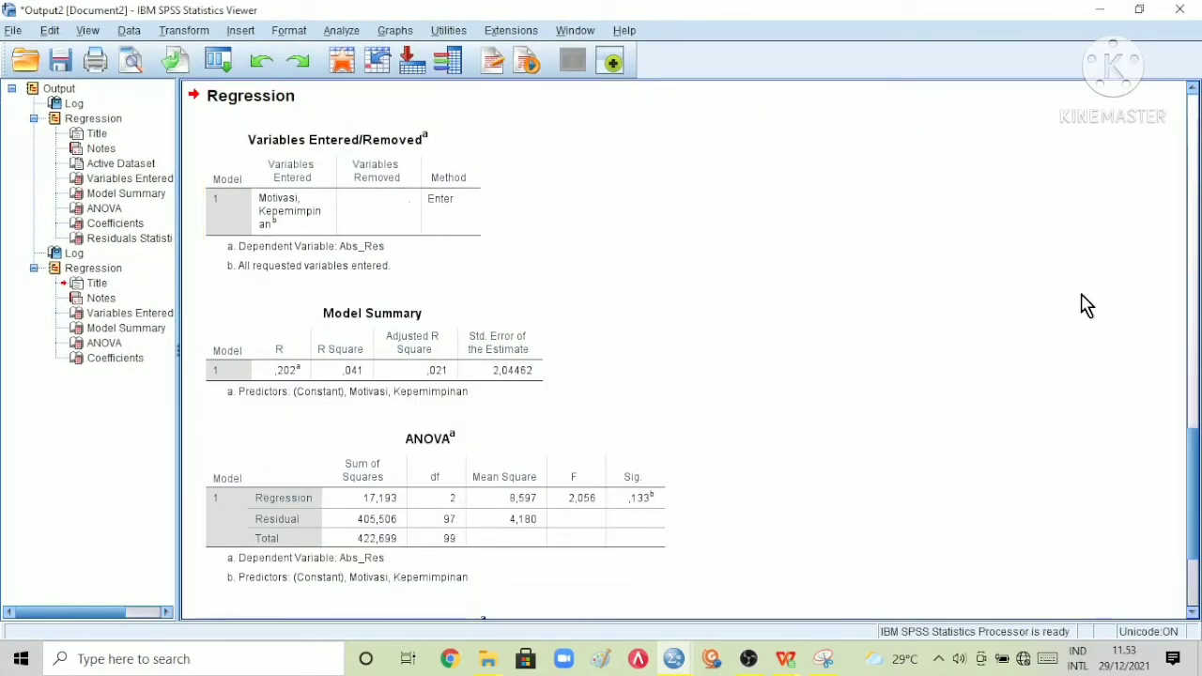
{"action": "left_click_drag", "start_coordinate": [1191, 463], "coordinate": [1195, 529]}
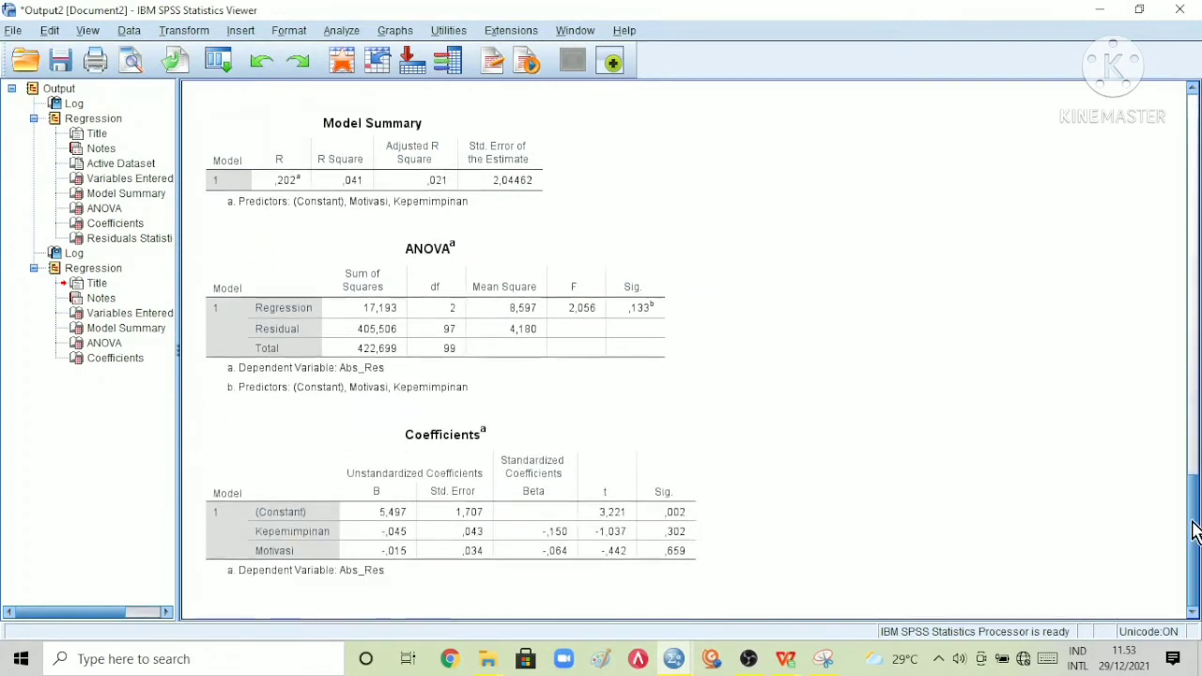
{"action": "left_click", "coordinate": [699, 545]}
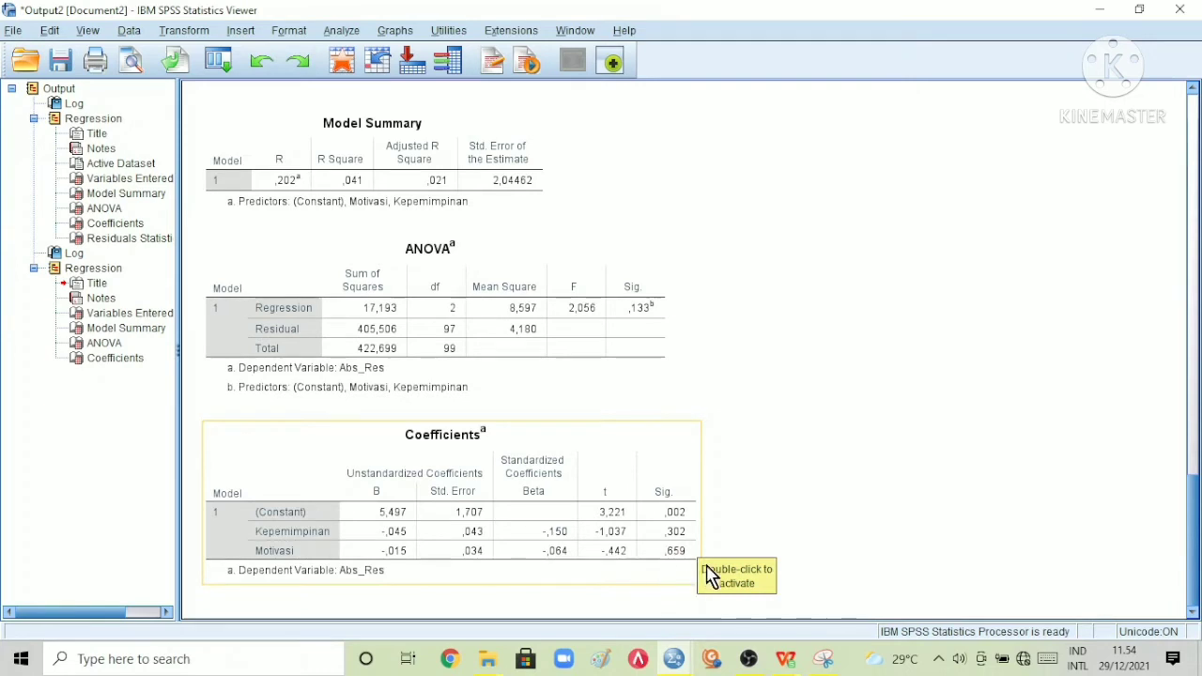
{"action": "left_click", "coordinate": [722, 545]}
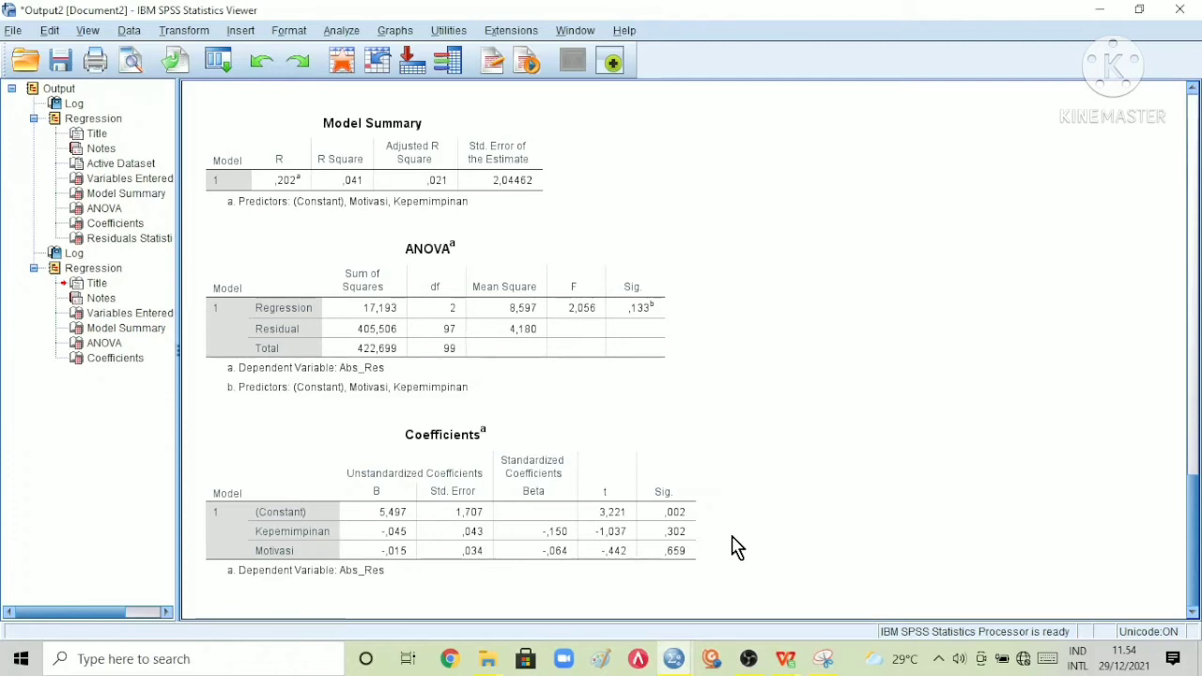
Switch to the empty Untitled2 dataset and define three variables named X1, X2 and Y.
{"action": "left_click", "coordinate": [1100, 19]}
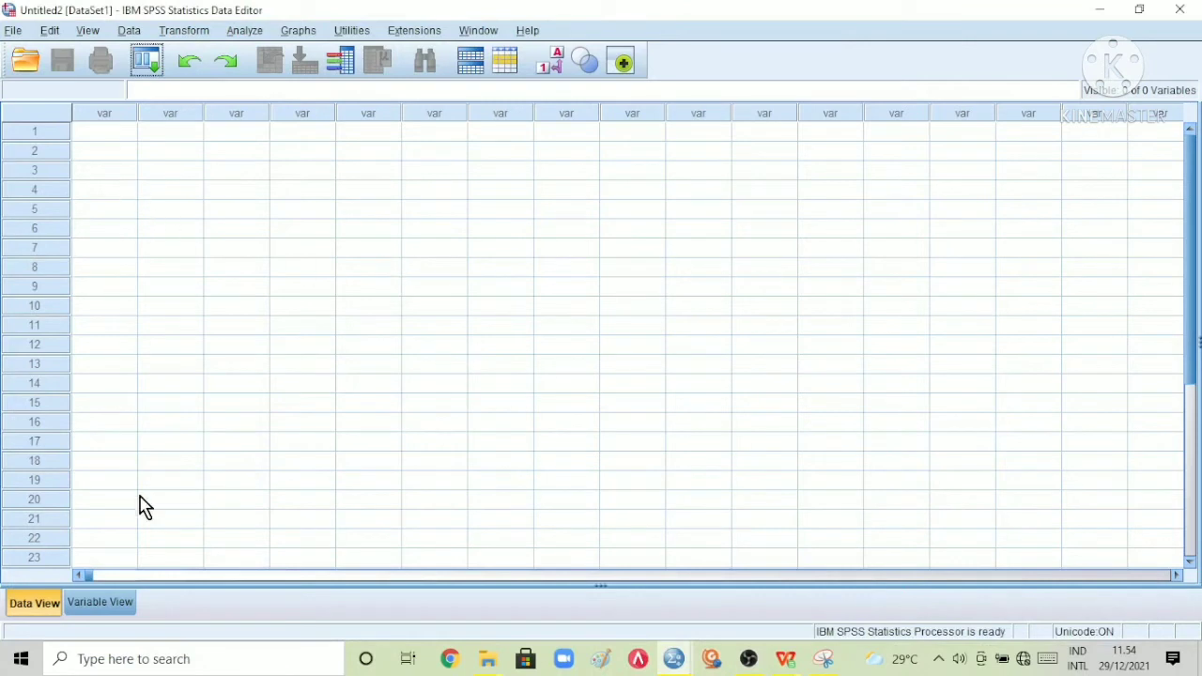
{"action": "left_click", "coordinate": [117, 607]}
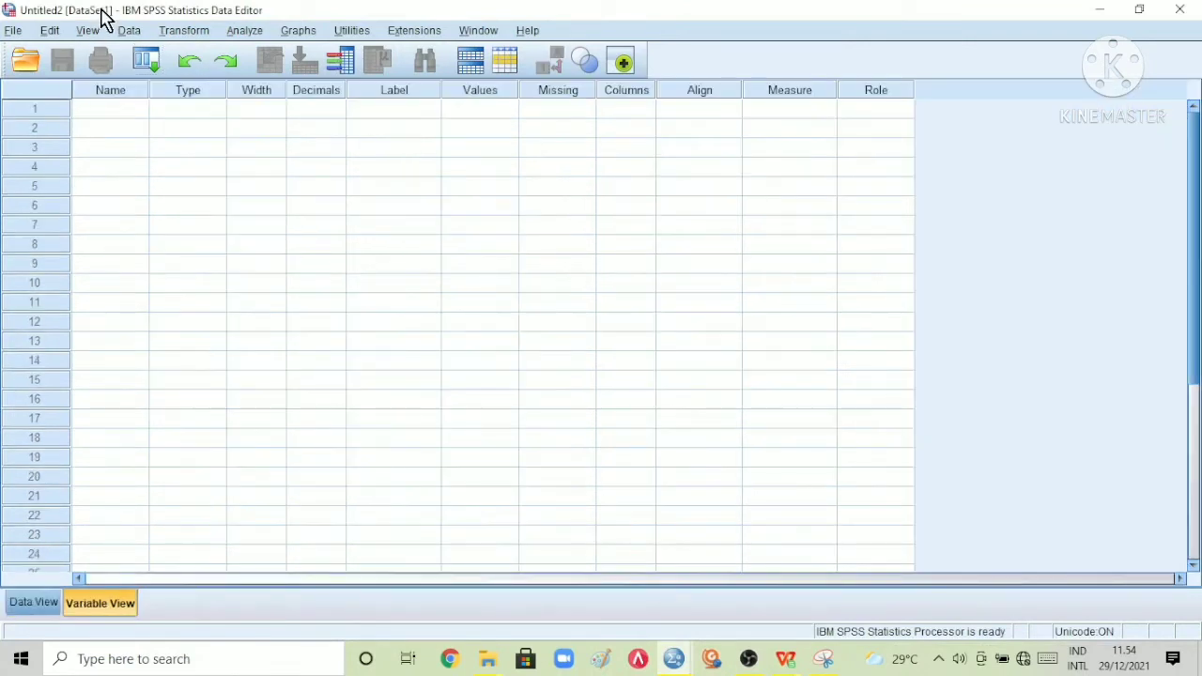
{"action": "left_click", "coordinate": [113, 111]}
{"action": "left_click", "coordinate": [110, 106]}
{"action": "type", "text": "X1"}
{"action": "key", "text": "Return"}
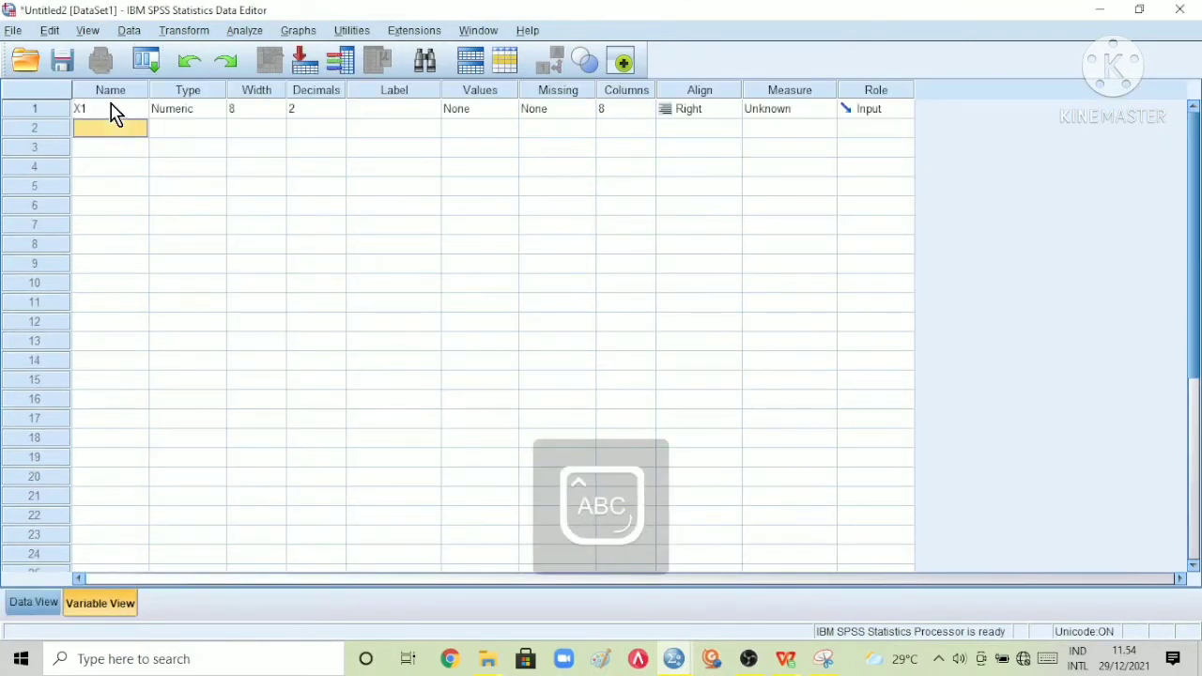
{"action": "type", "text": "X2"}
{"action": "key", "text": "Return"}
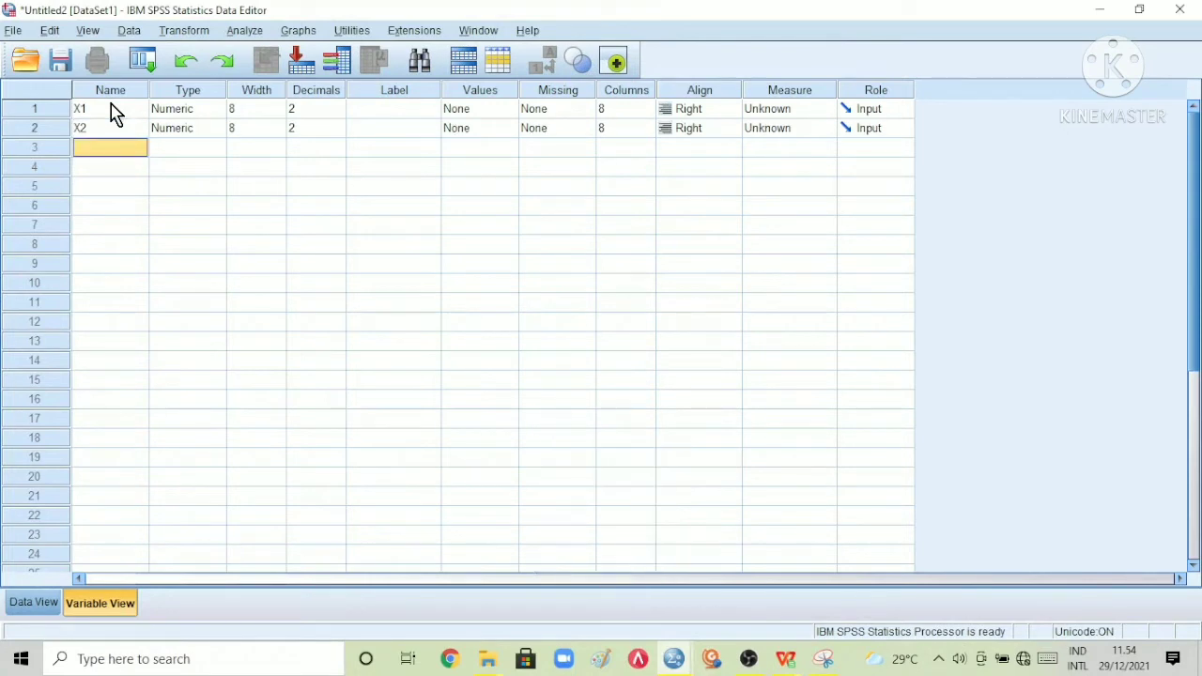
{"action": "type", "text": "Y"}
Label the variables X1, X2 and Y as Kepemimpinan, Motivasi and Kinerja respectively.
{"action": "left_click", "coordinate": [405, 109]}
{"action": "type", "text": "Kepem"}
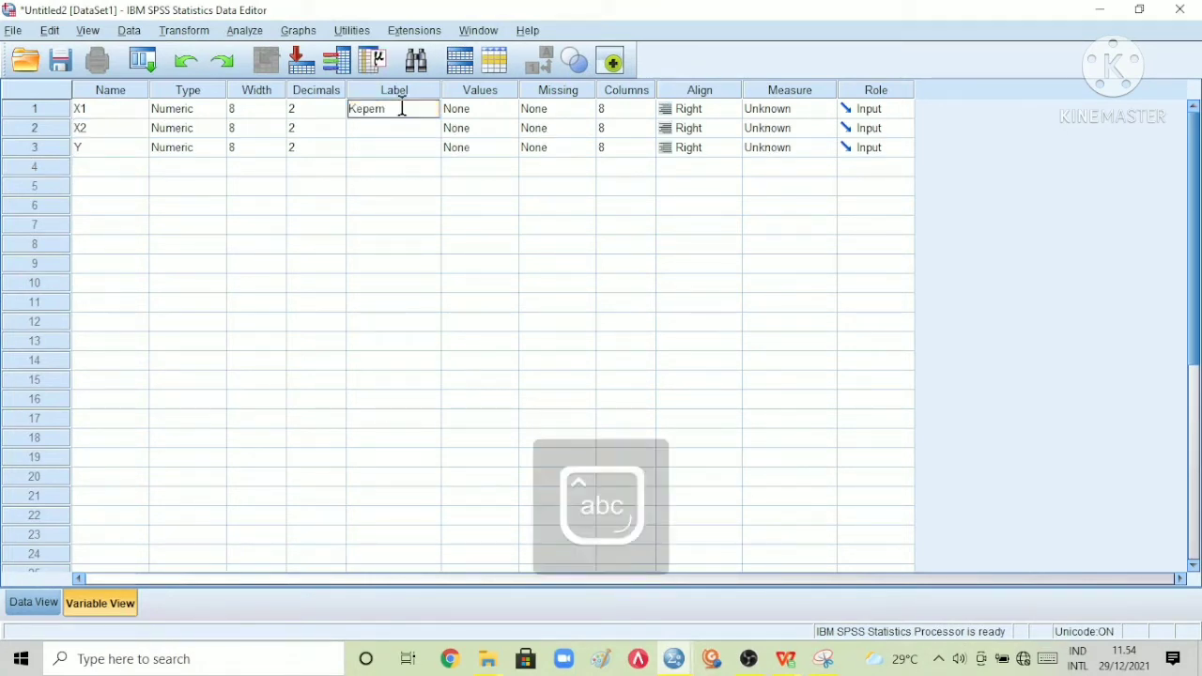
{"action": "type", "text": "impinan"}
{"action": "key", "text": "Return"}
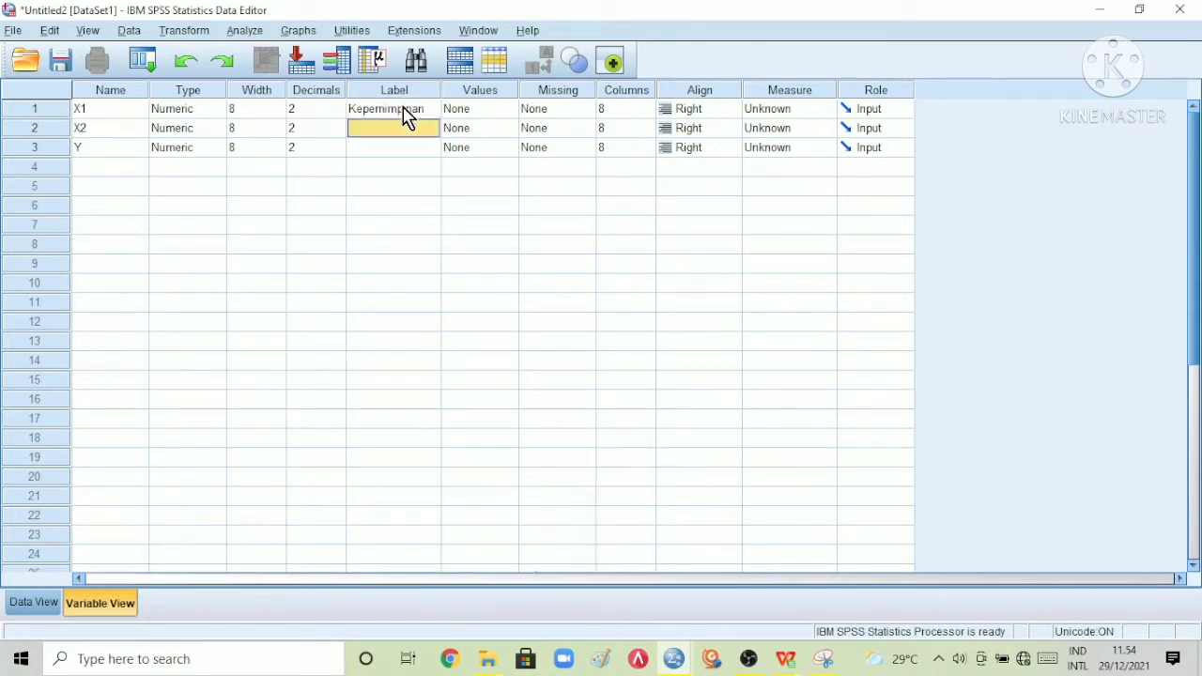
{"action": "type", "text": "M"}
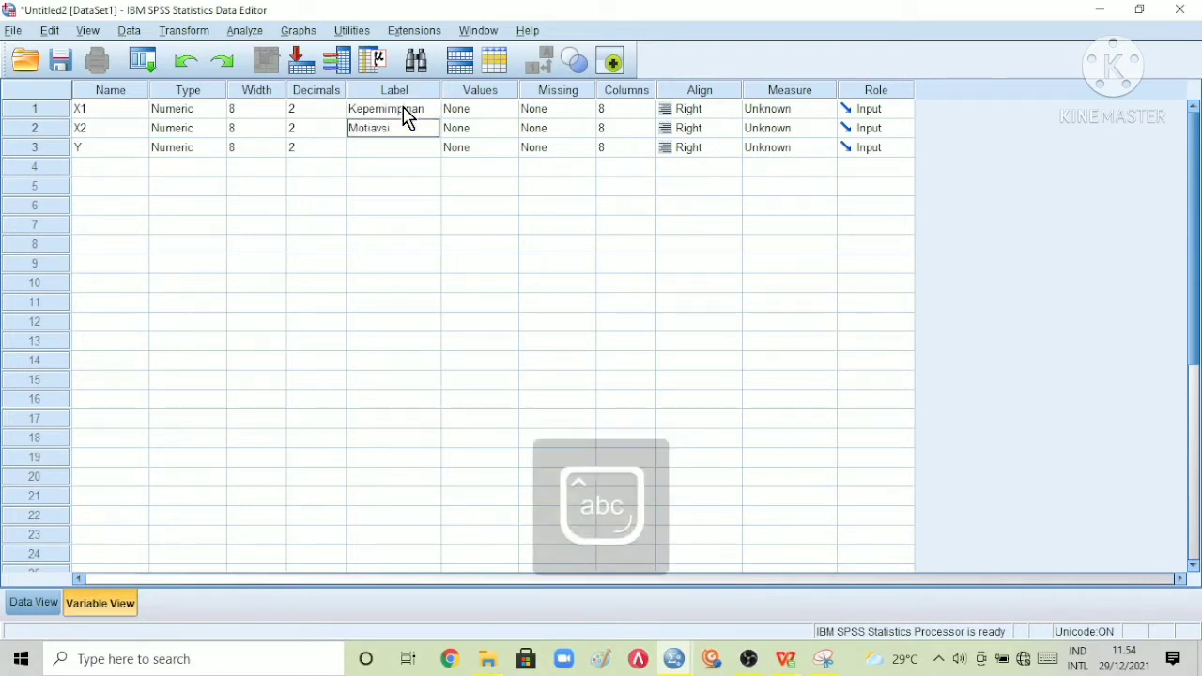
{"action": "type", "text": "otiavs"}
{"action": "key", "text": "BackSpace"}
{"action": "key", "text": "BackSpace"}
{"action": "key", "text": "BackSpace"}
{"action": "key", "text": "BackSpace"}
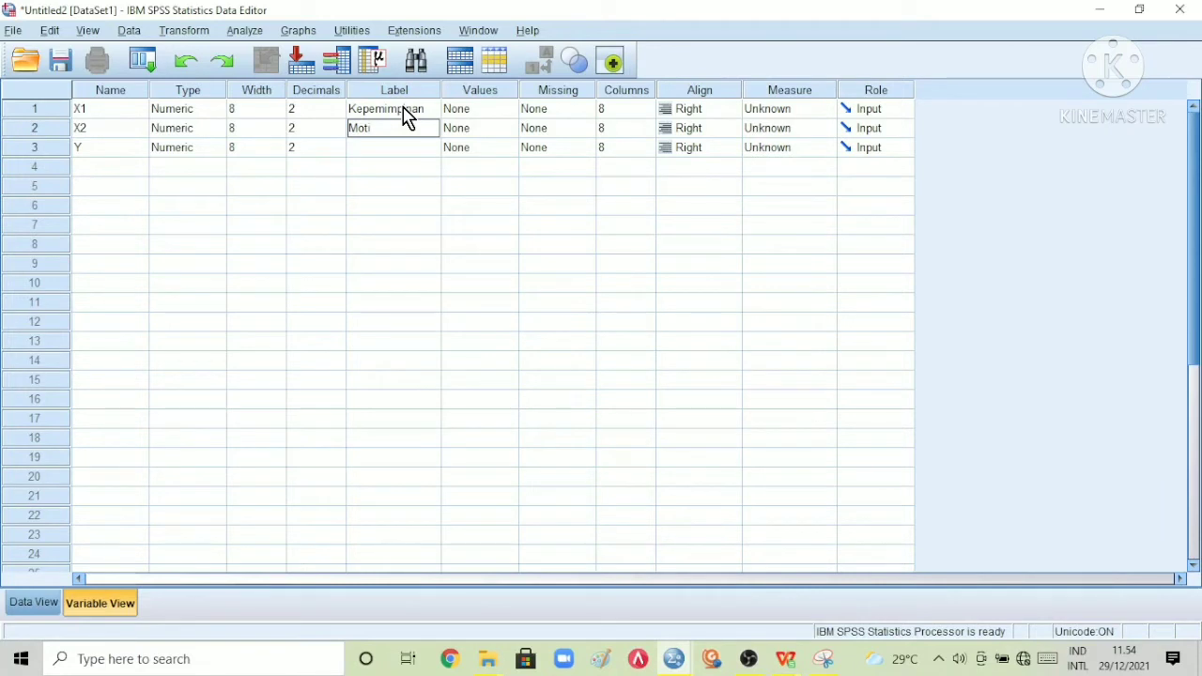
{"action": "key", "text": "Return"}
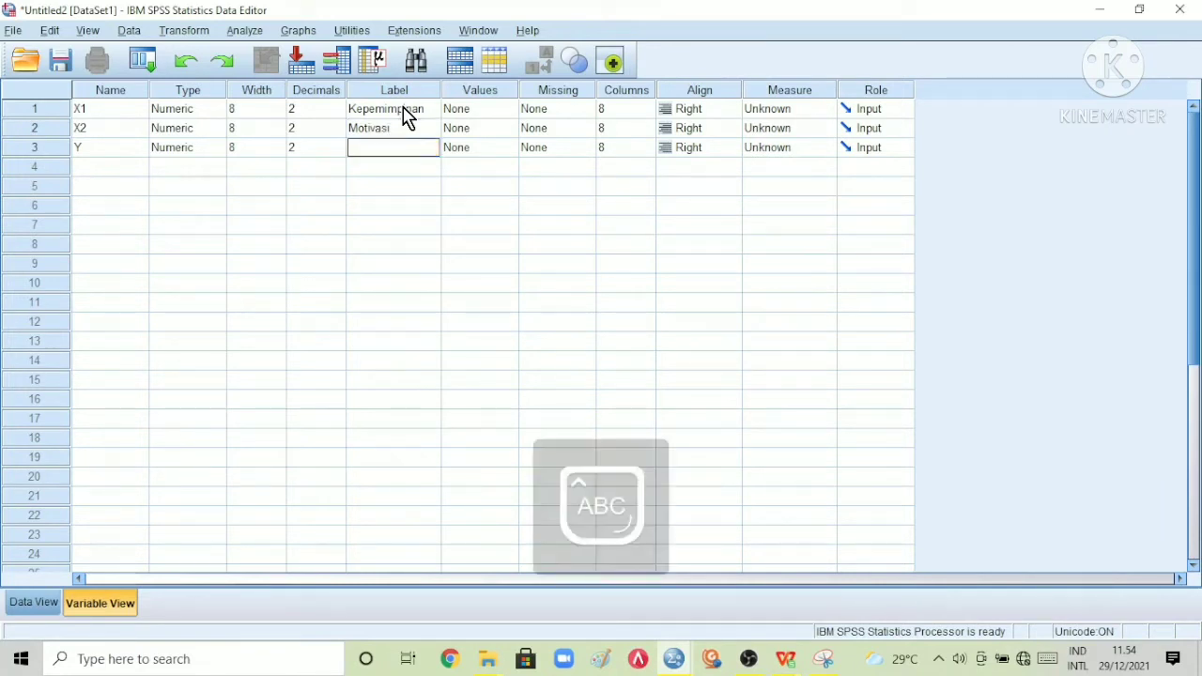
{"action": "type", "text": "Kinerja"}
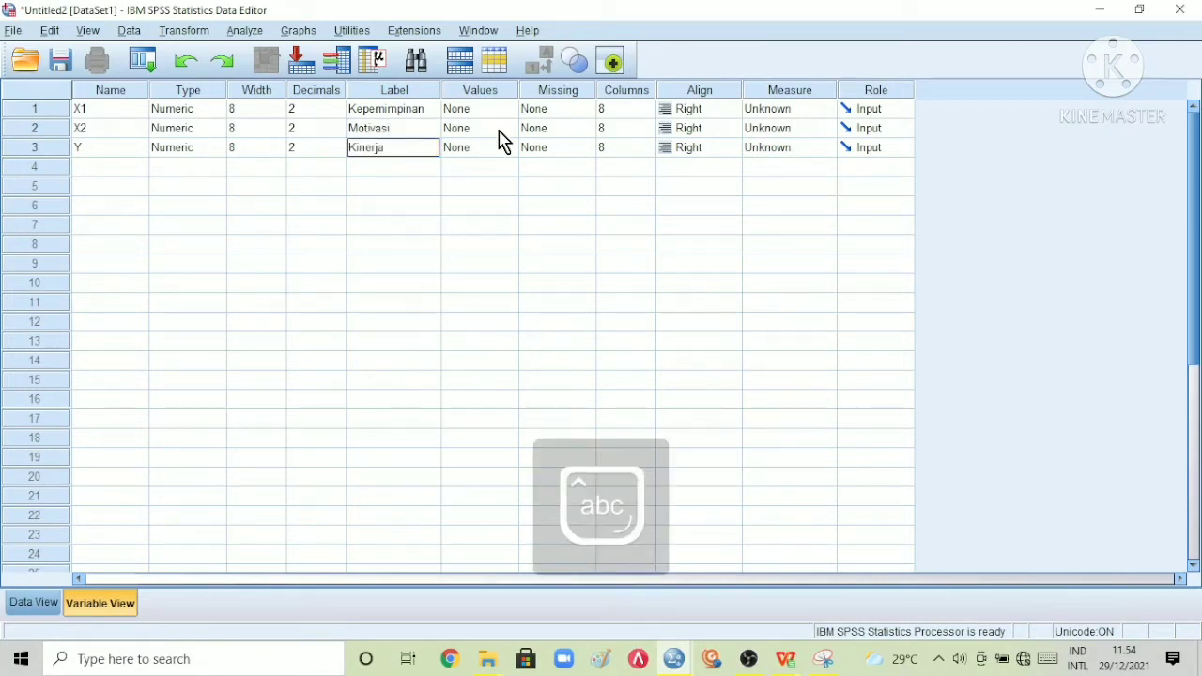
Paste the copied data into Untitled2 starting at the first case of X1 and check the filled rows.
{"action": "left_click", "coordinate": [54, 608]}
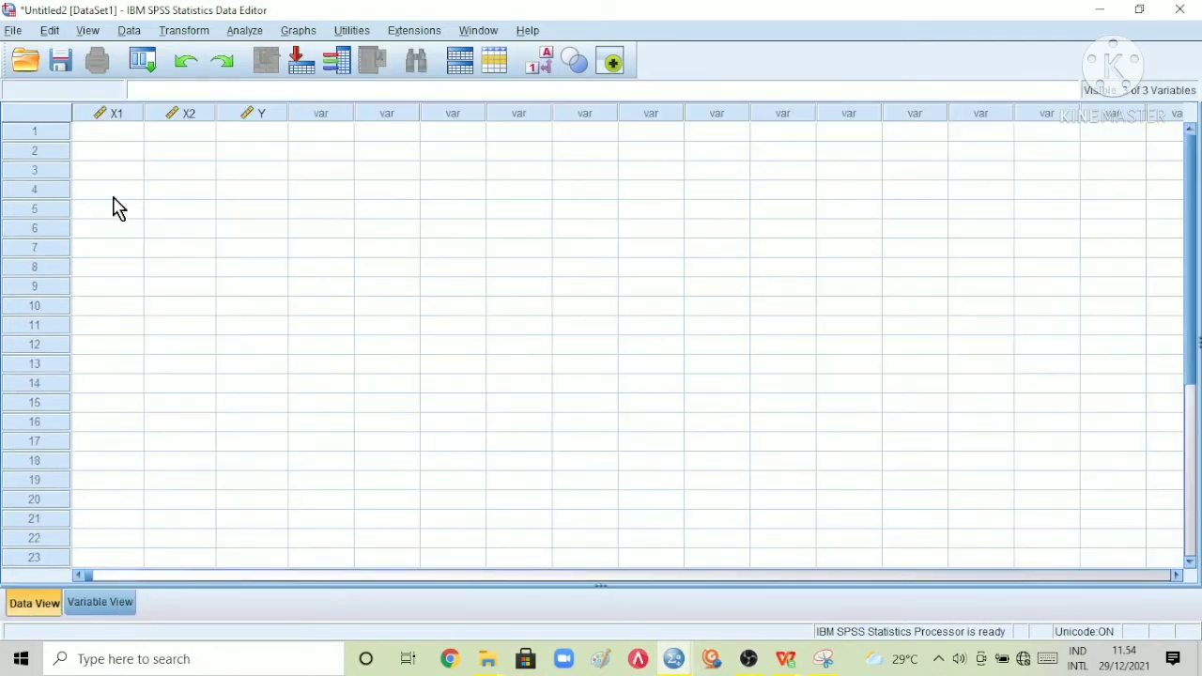
{"action": "left_click", "coordinate": [112, 133]}
{"action": "right_click", "coordinate": [111, 133]}
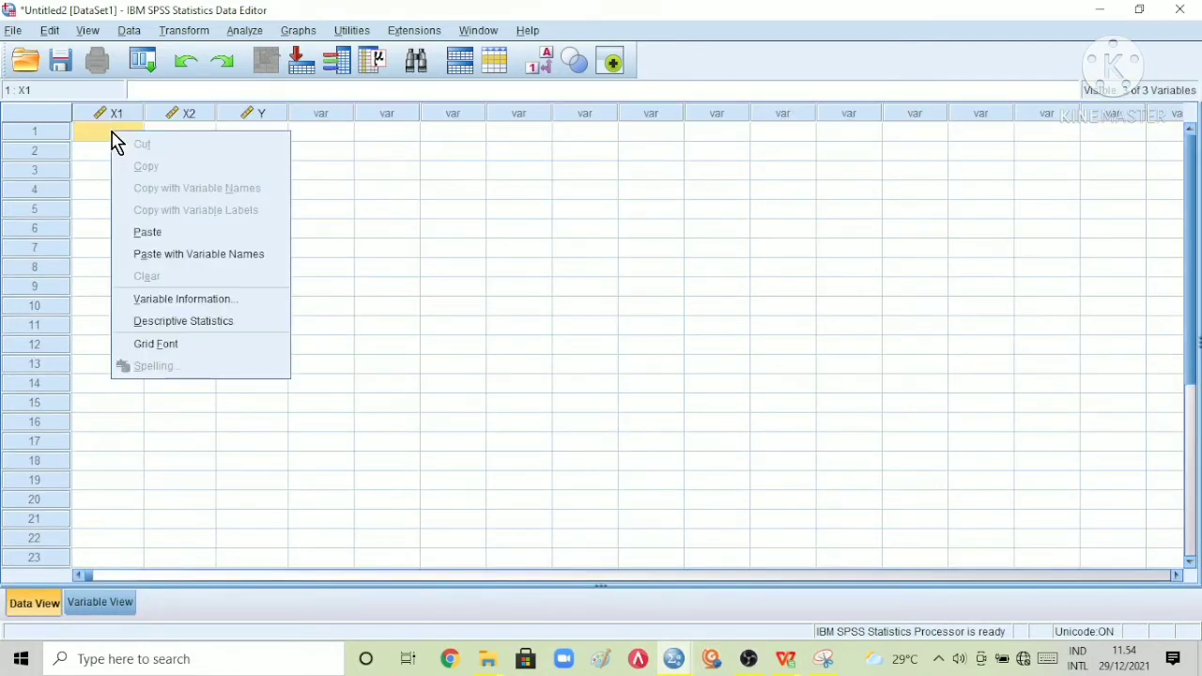
{"action": "left_click", "coordinate": [186, 235]}
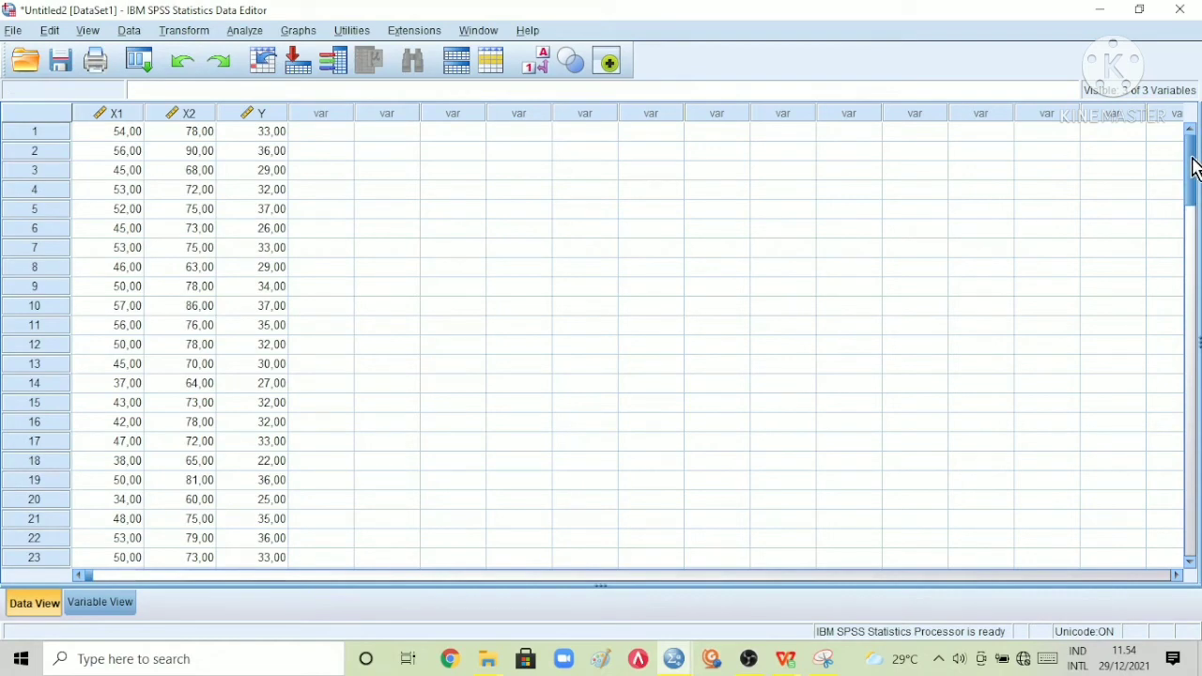
{"action": "left_click_drag", "start_coordinate": [1196, 169], "coordinate": [1188, 125]}
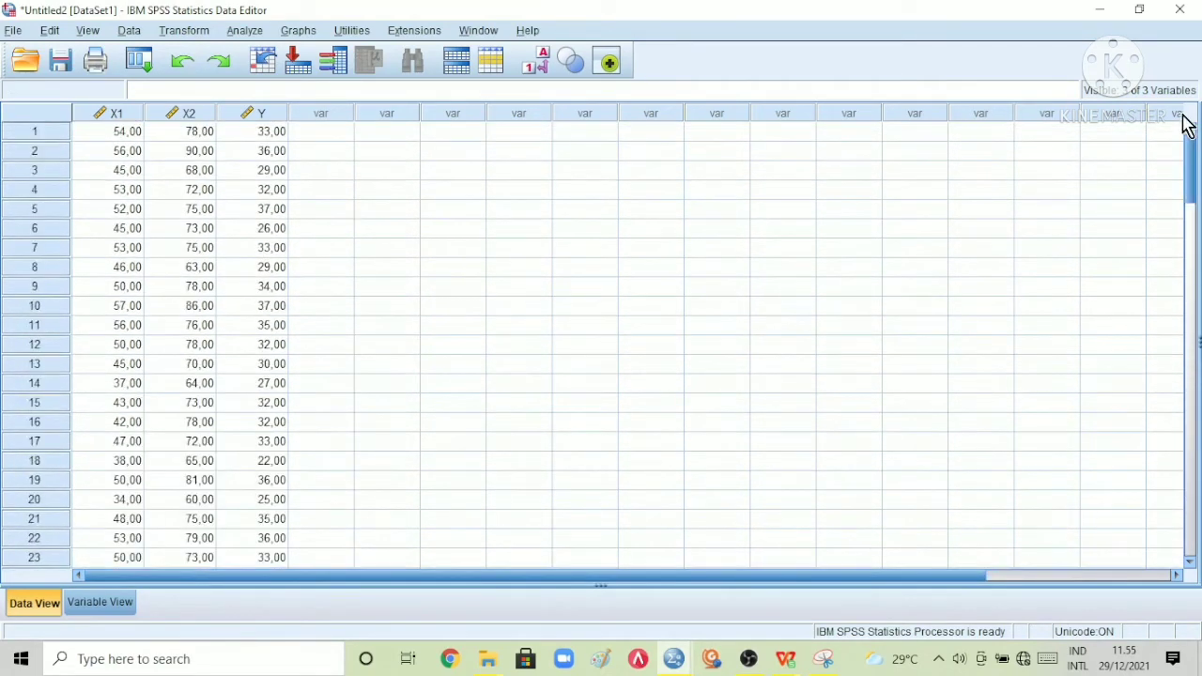
Set up a linear regression on Untitled2 with Kepemimpinan [X1] and Motivasi [X2] as independents and Kinerja [Y] as dependent.
{"action": "left_click", "coordinate": [242, 34]}
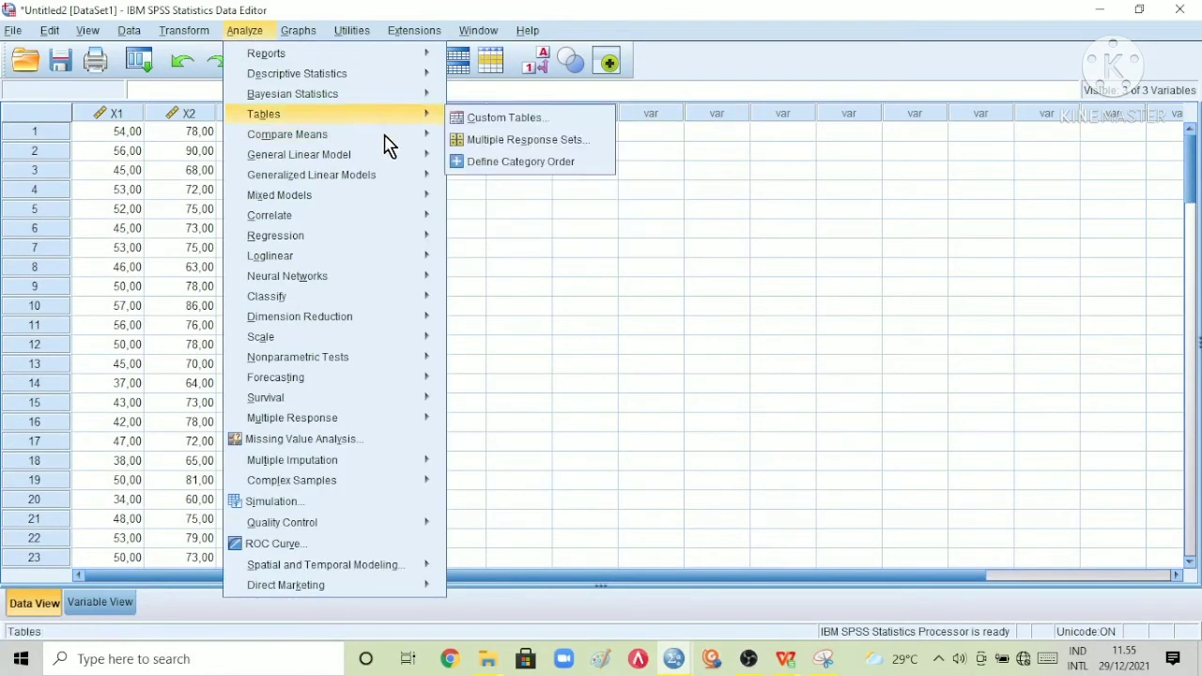
{"action": "mouse_move", "coordinate": [420, 243]}
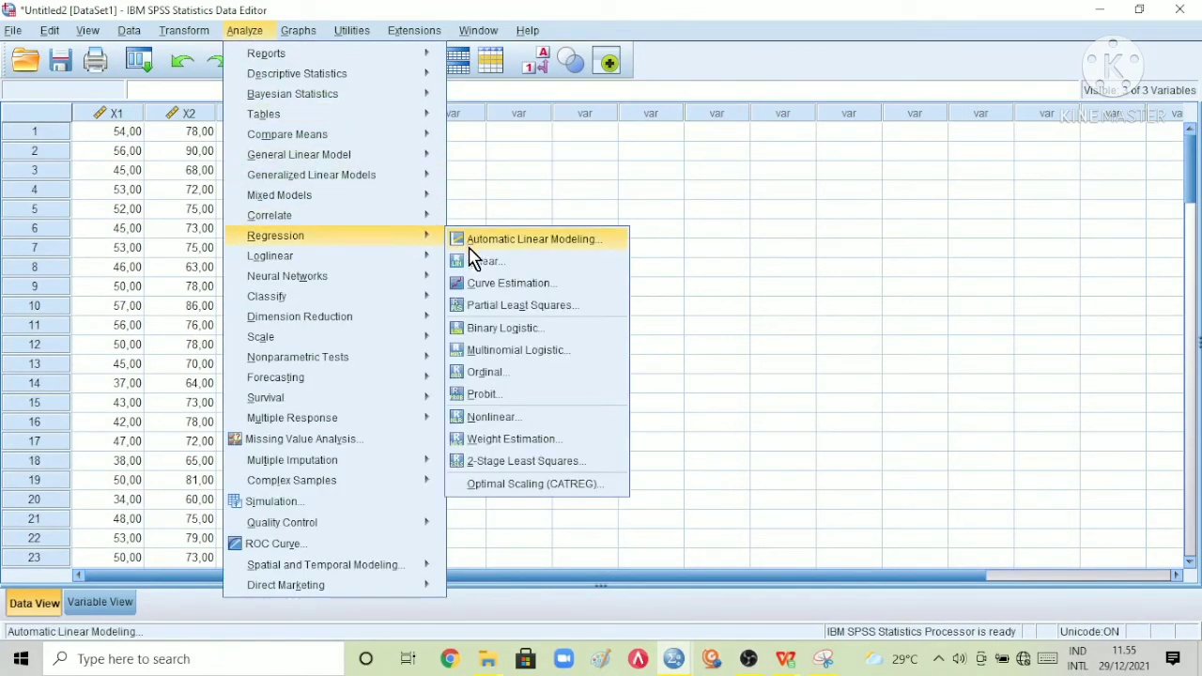
{"action": "left_click", "coordinate": [480, 263]}
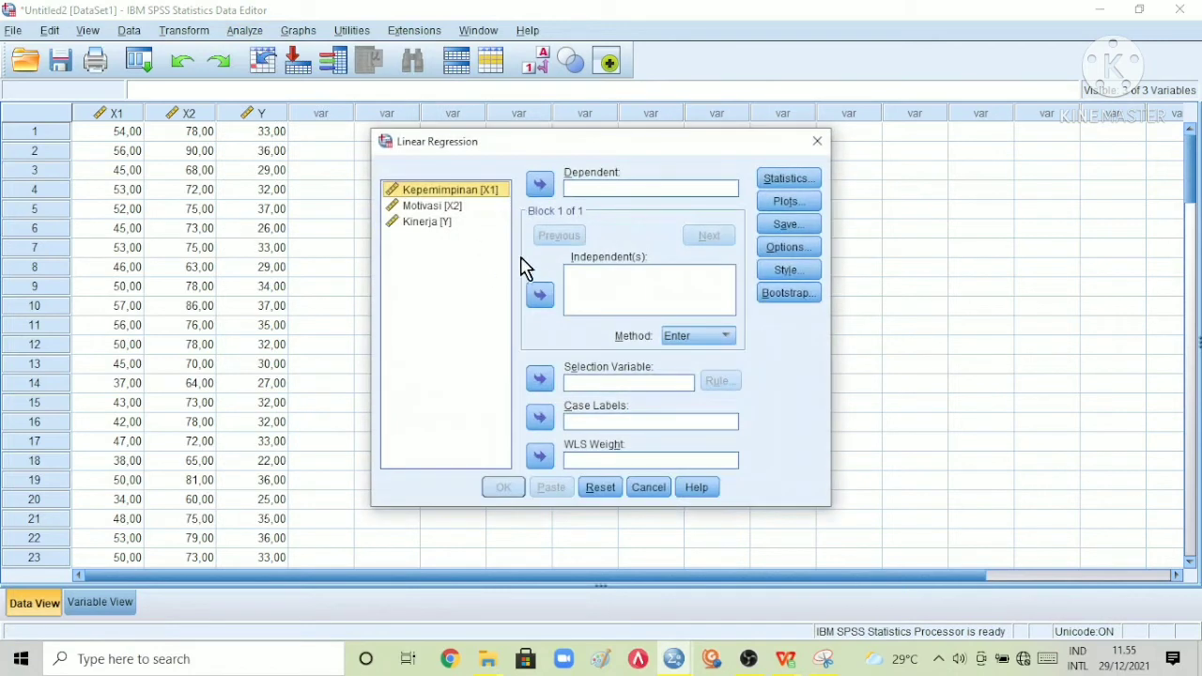
{"action": "left_click", "coordinate": [541, 293]}
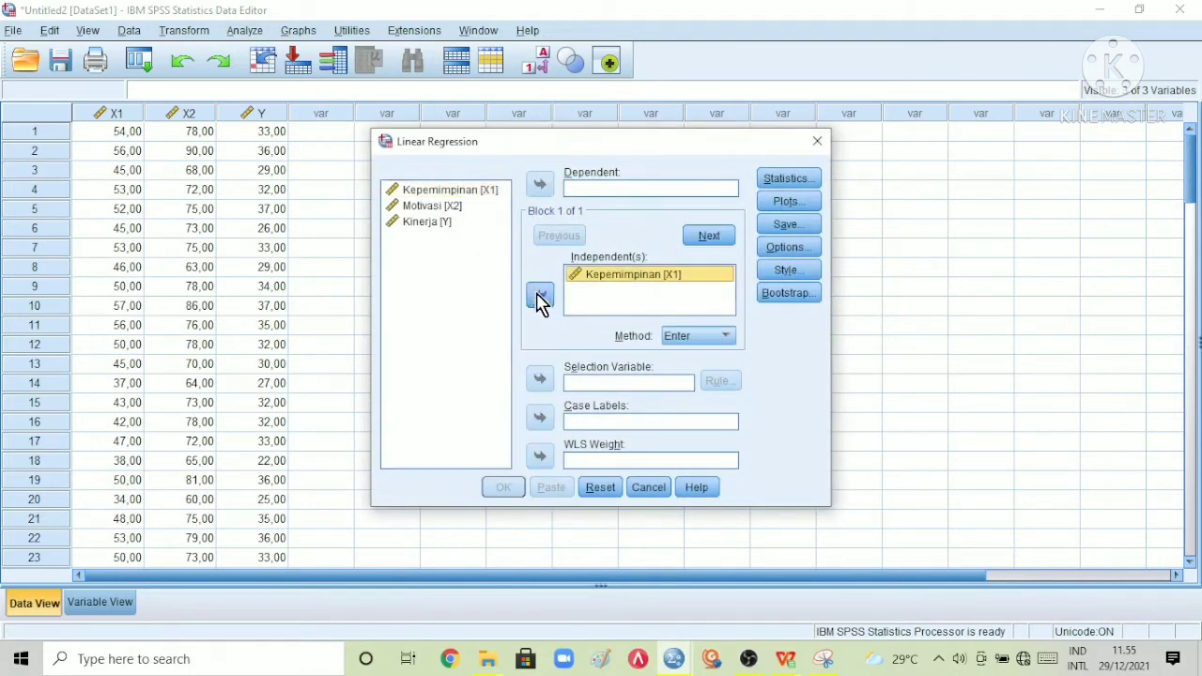
{"action": "left_click", "coordinate": [441, 205]}
{"action": "left_click", "coordinate": [541, 296]}
{"action": "left_click", "coordinate": [449, 225]}
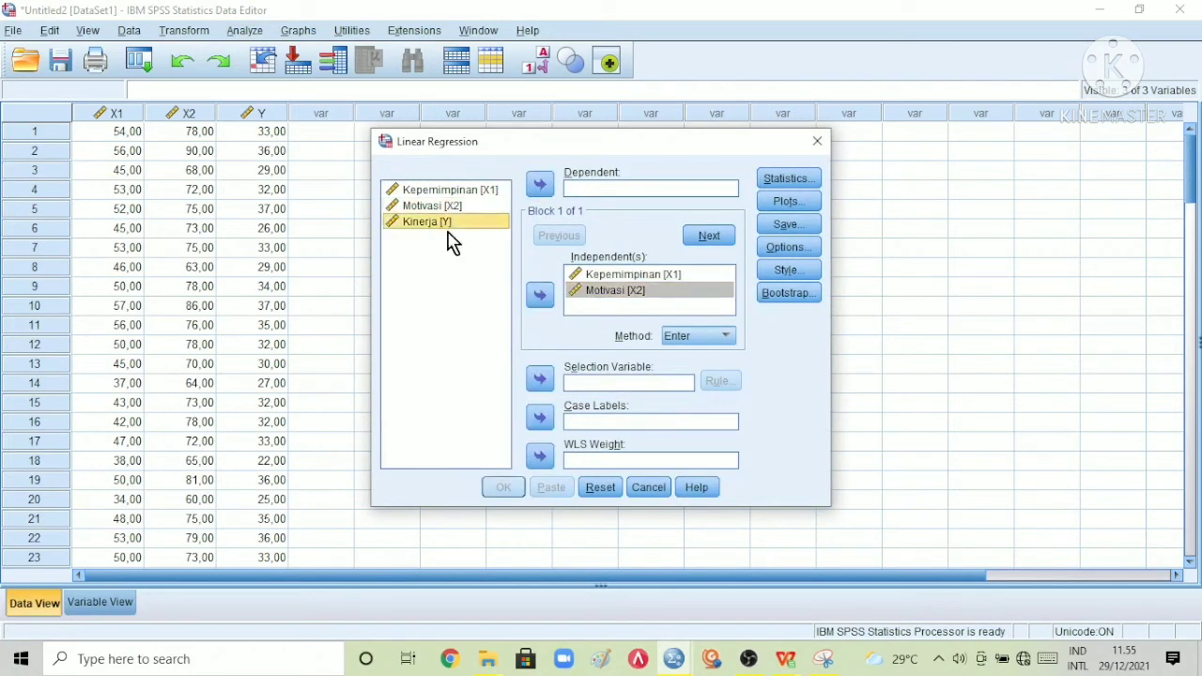
{"action": "left_click", "coordinate": [541, 184]}
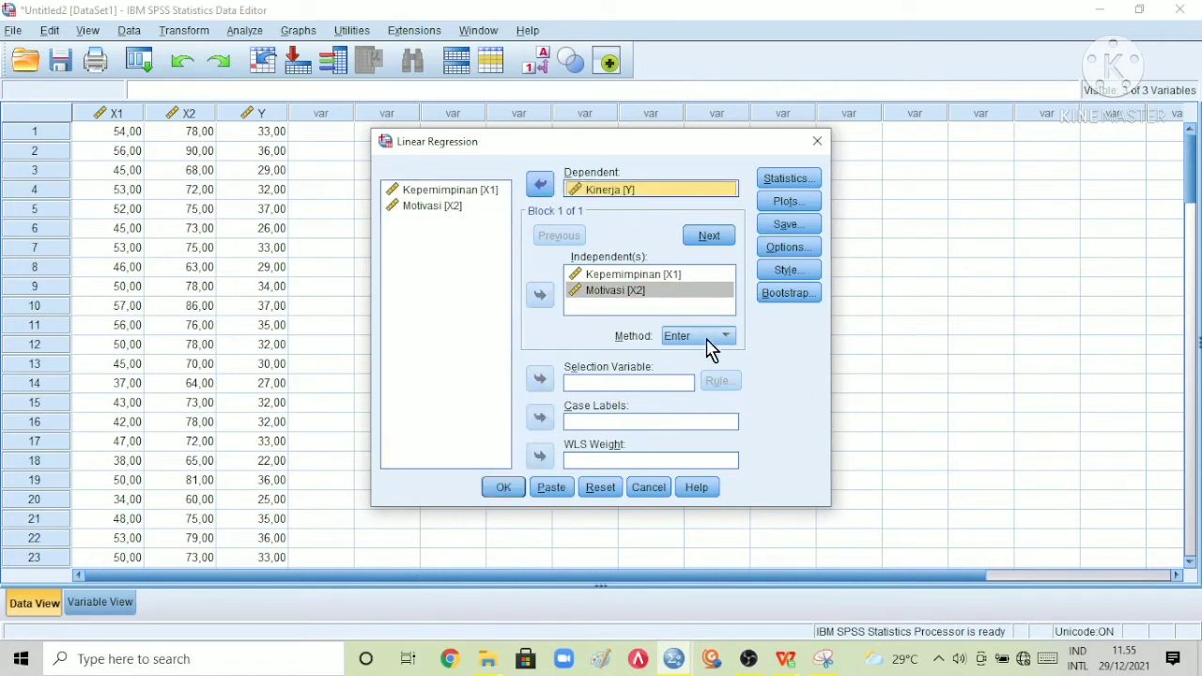
Add a residual scatterplot with *SRESID as Y and *ZPRED as X, and run the linear regression.
{"action": "left_click", "coordinate": [787, 201]}
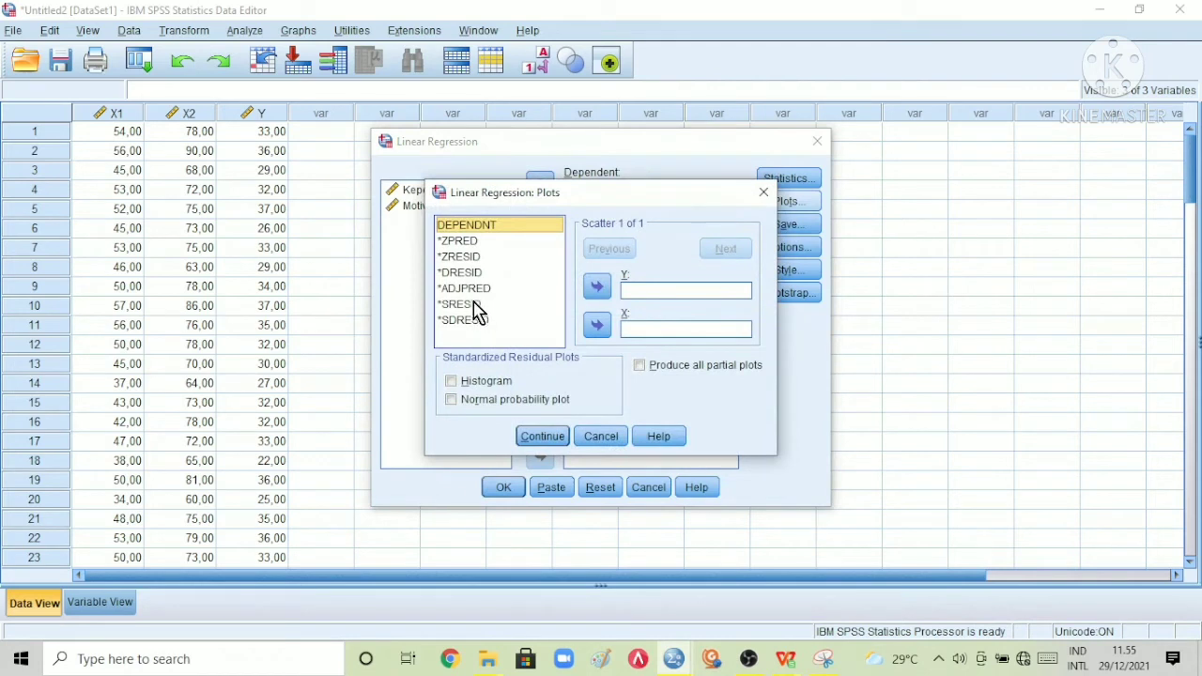
{"action": "left_click", "coordinate": [475, 306]}
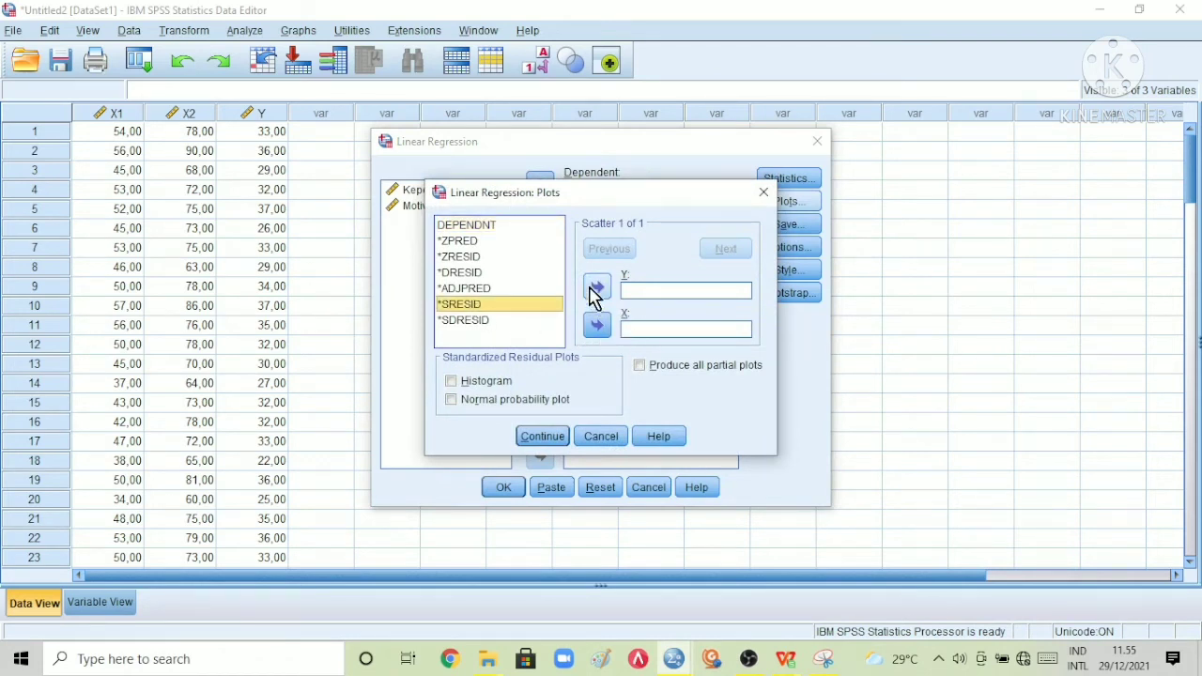
{"action": "left_click", "coordinate": [597, 288]}
{"action": "left_click", "coordinate": [468, 241]}
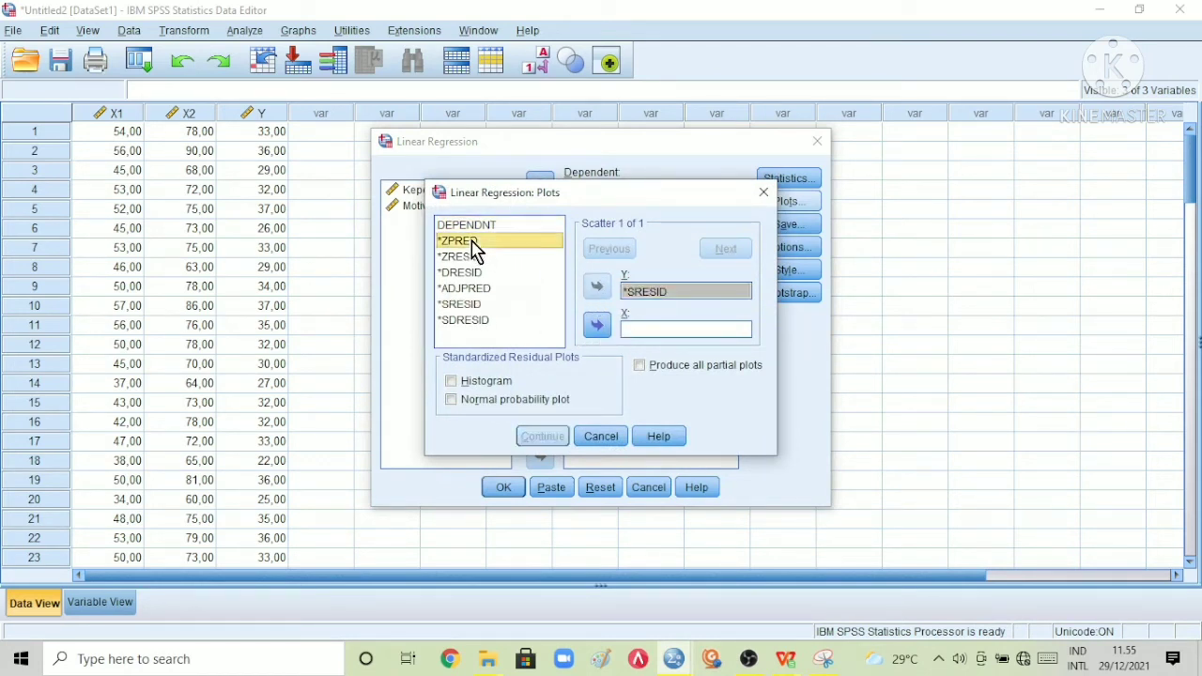
{"action": "left_click", "coordinate": [597, 326]}
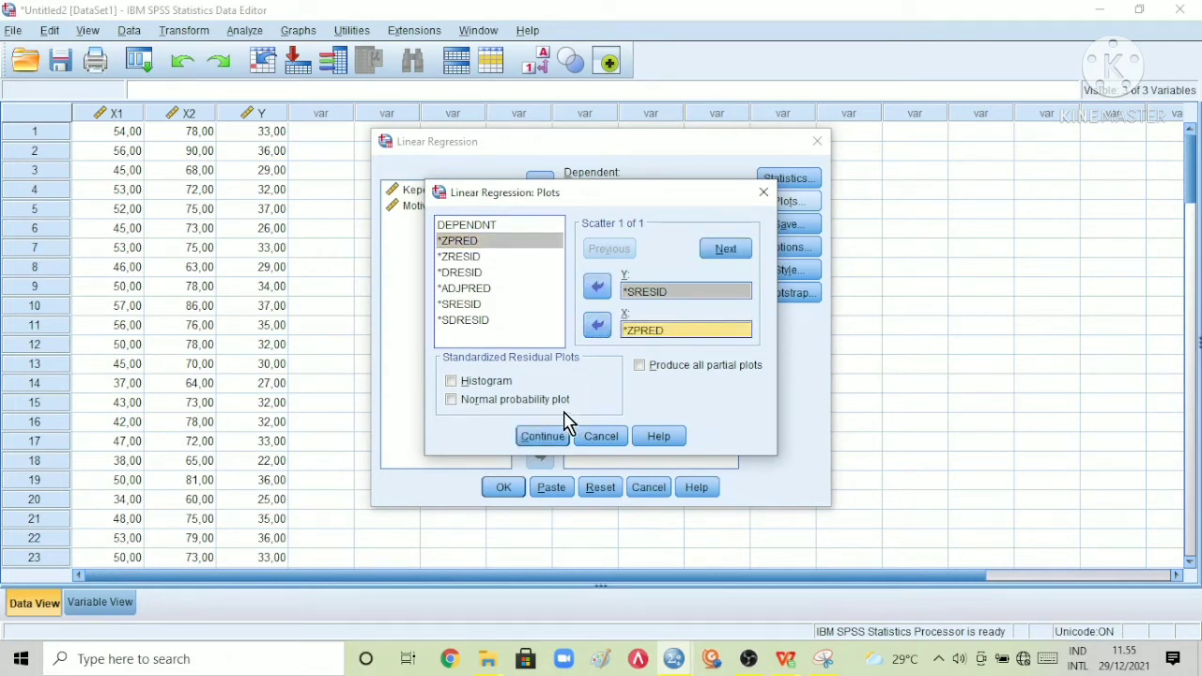
{"action": "left_click", "coordinate": [552, 438]}
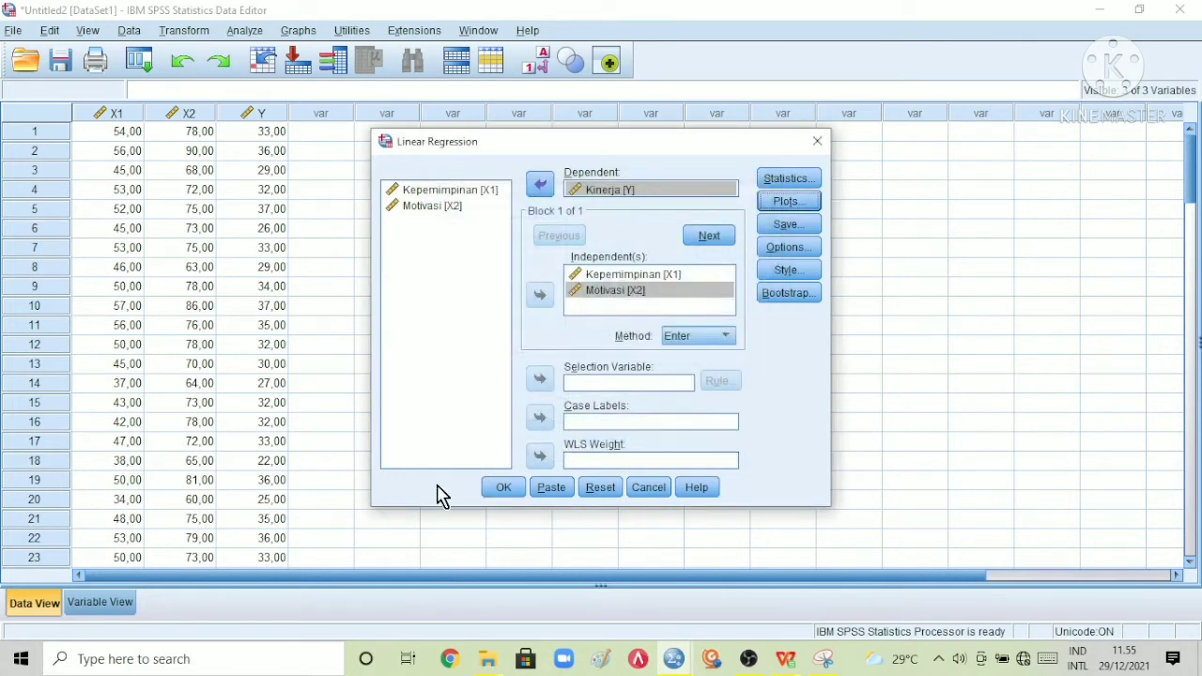
{"action": "left_click", "coordinate": [499, 487]}
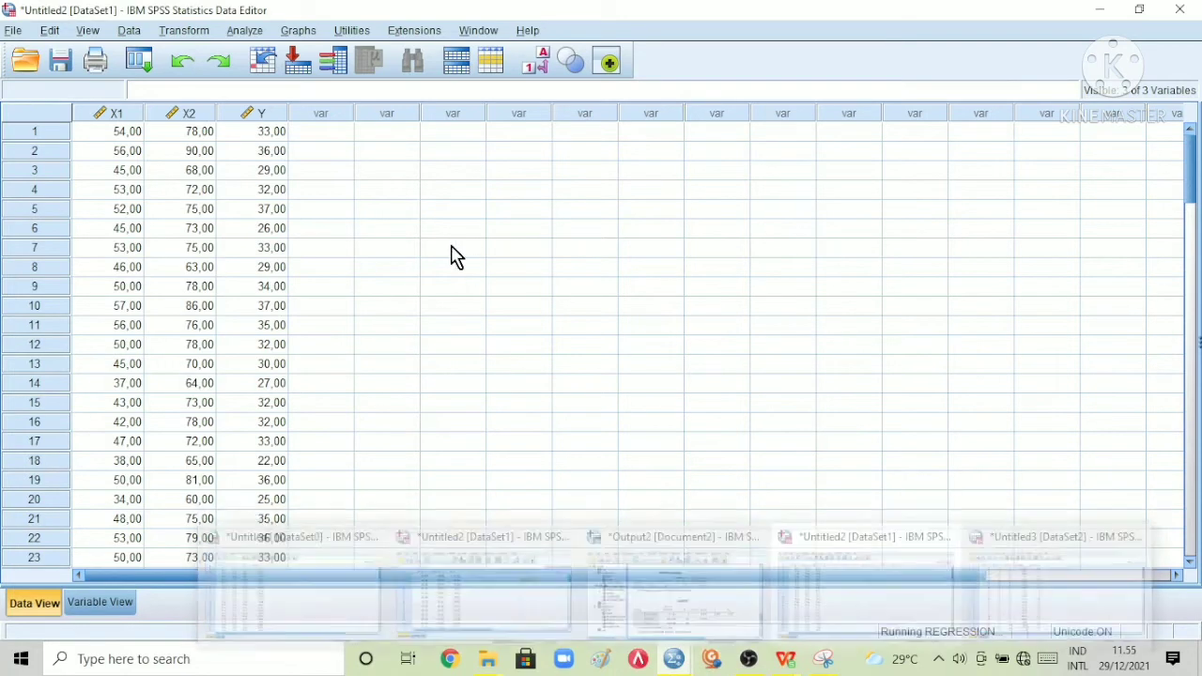
Check the plot settings for the regression of Kinerja on Kepemimpinan and Motivasi and rerun it with the same scatterplot.
{"action": "left_click", "coordinate": [454, 250]}
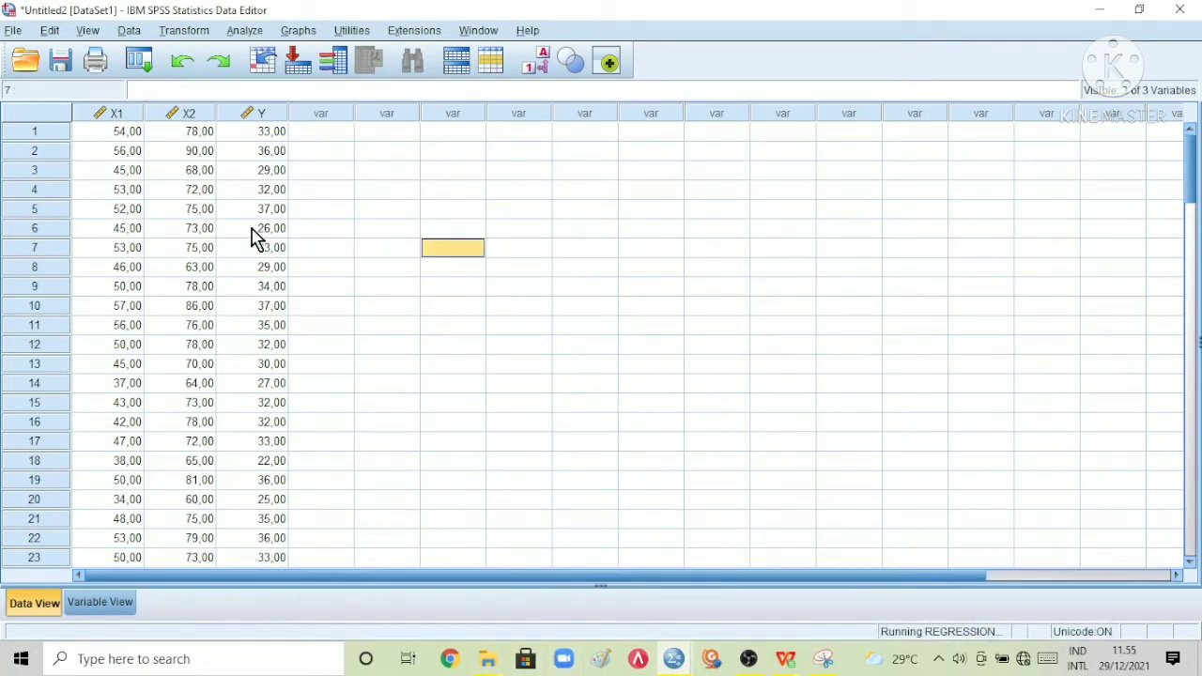
{"action": "left_click", "coordinate": [270, 34]}
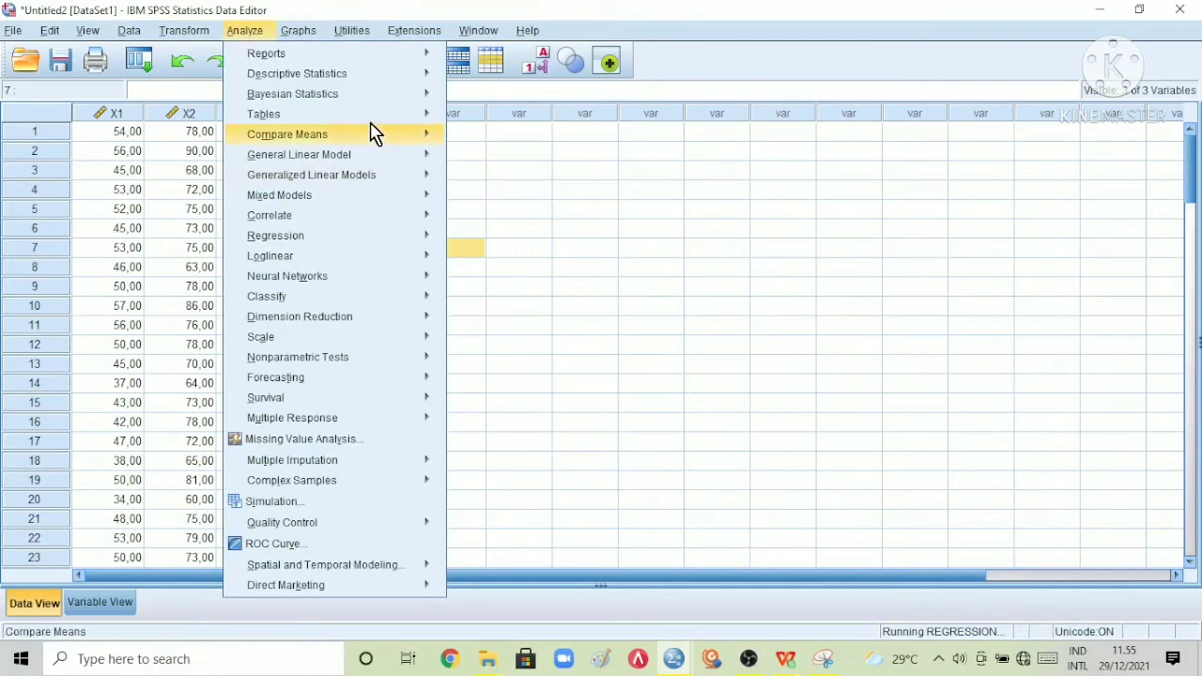
{"action": "mouse_move", "coordinate": [411, 180]}
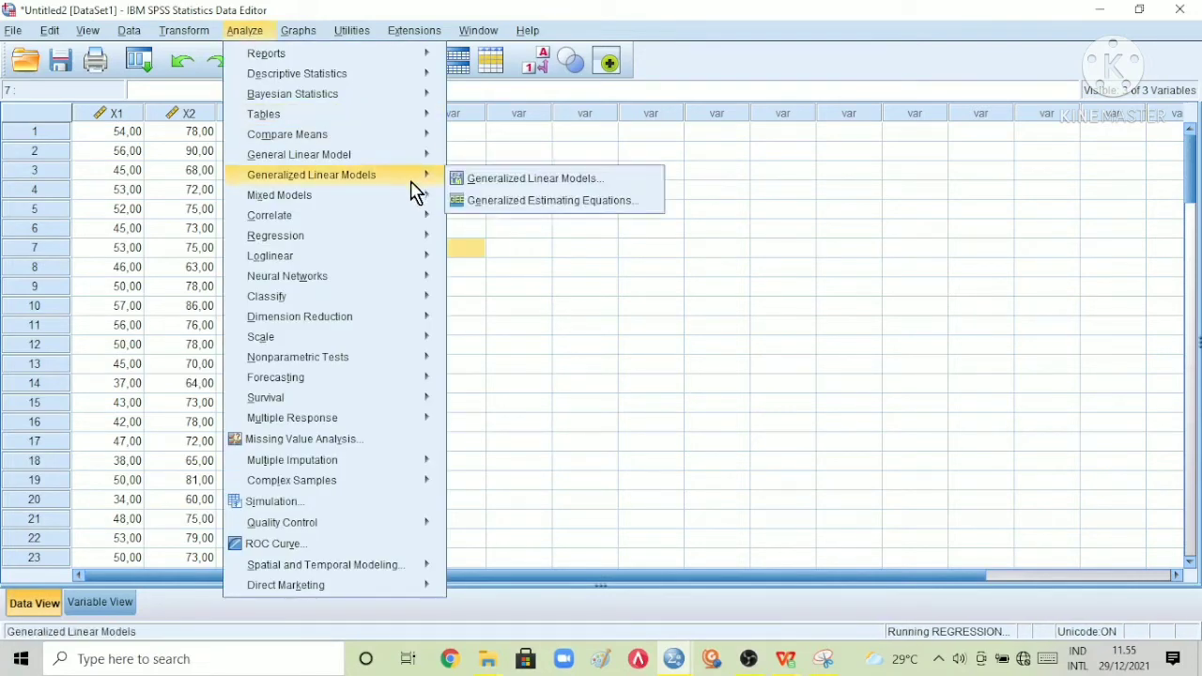
{"action": "mouse_move", "coordinate": [443, 252]}
{"action": "left_click", "coordinate": [474, 257]}
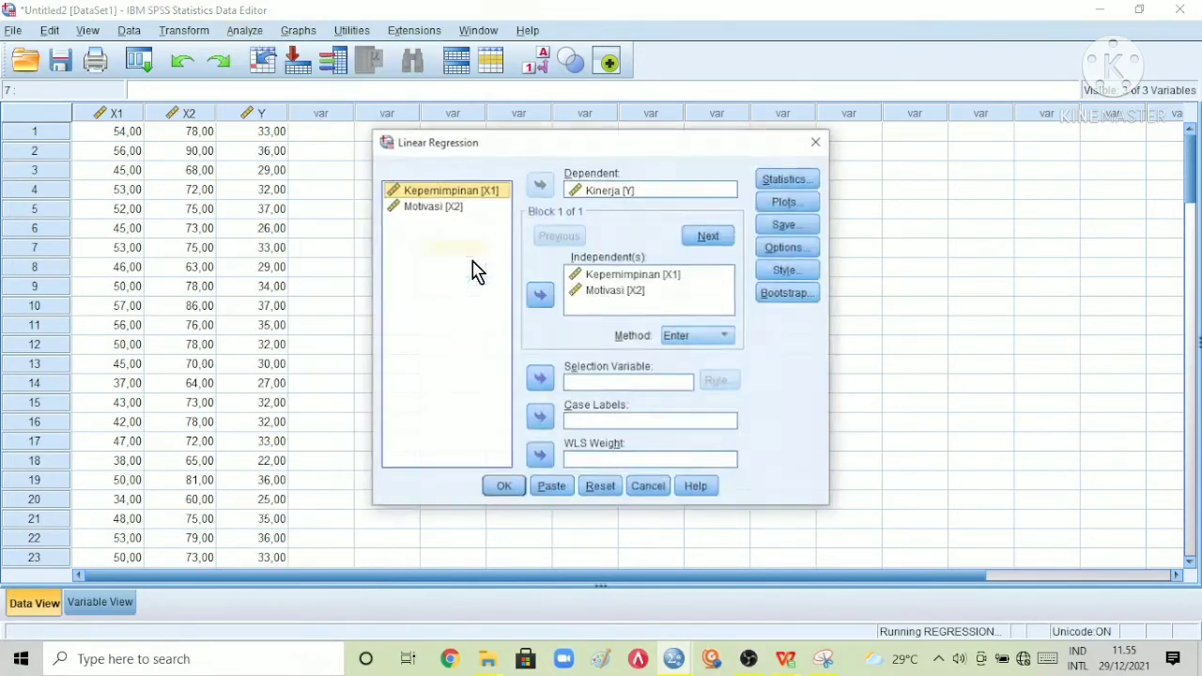
{"action": "left_click", "coordinate": [789, 202]}
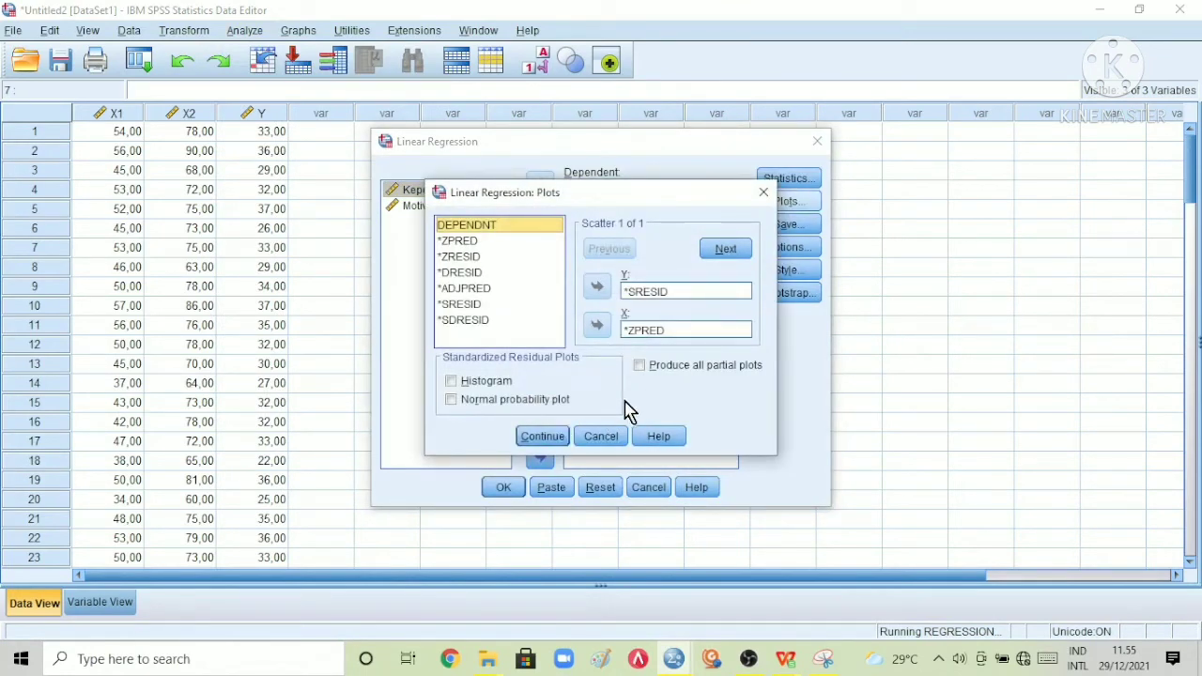
{"action": "left_click", "coordinate": [543, 438]}
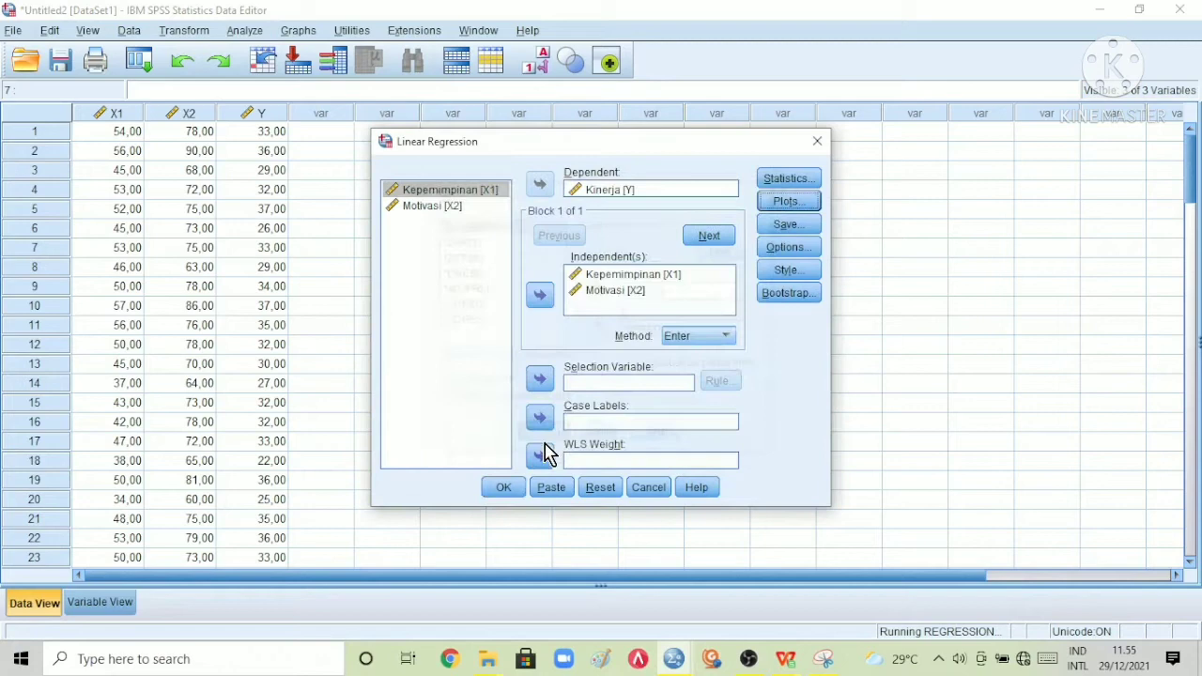
{"action": "left_click", "coordinate": [504, 487]}
Maximize the output viewer, look through the logged syntax and tables for the scatterplot, and minimize the viewer.
{"action": "left_click", "coordinate": [934, 109]}
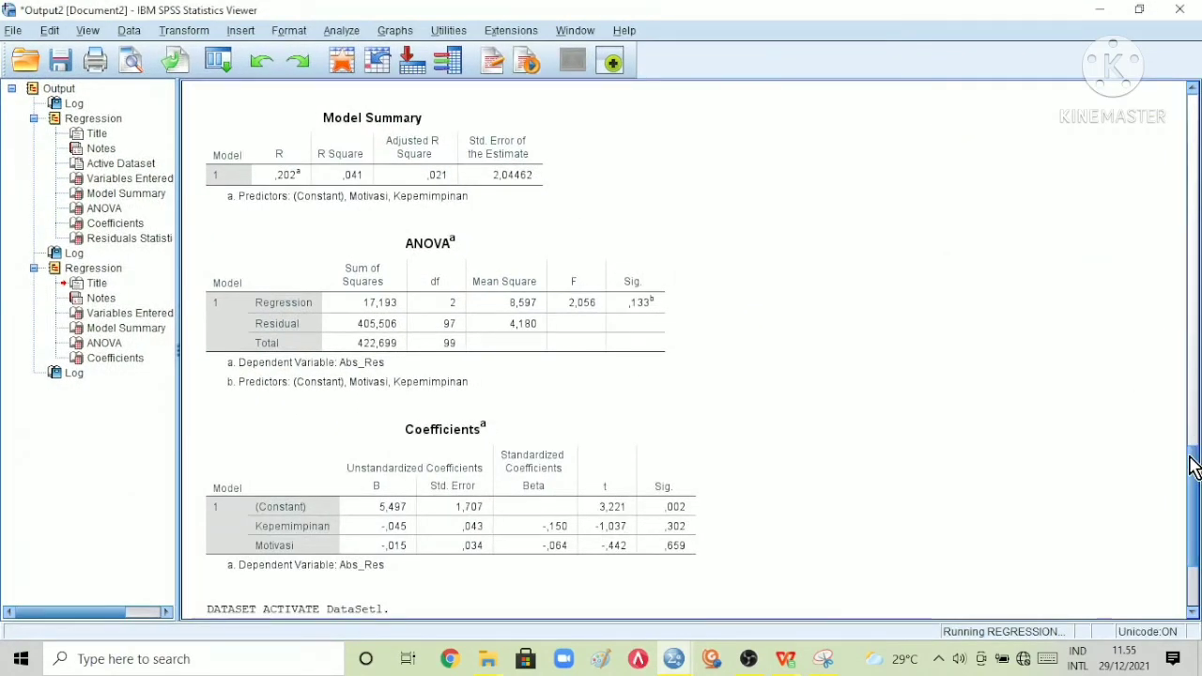
{"action": "left_click_drag", "start_coordinate": [1193, 461], "coordinate": [1198, 552]}
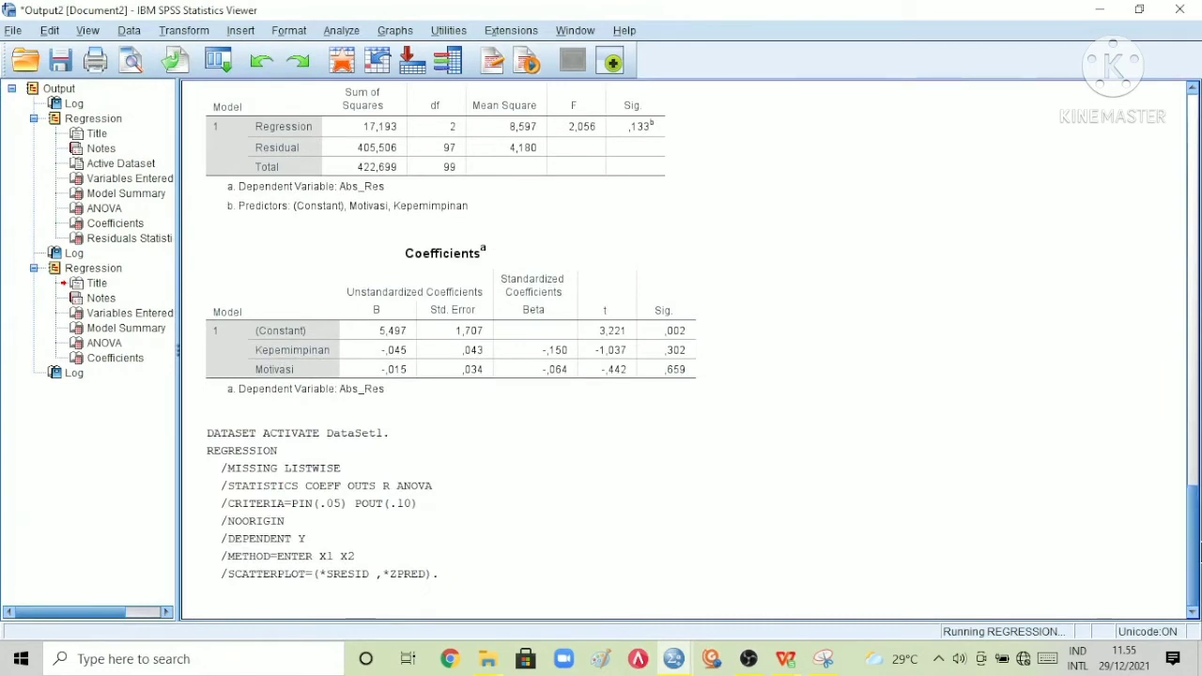
{"action": "left_click_drag", "start_coordinate": [1198, 547], "coordinate": [1193, 186]}
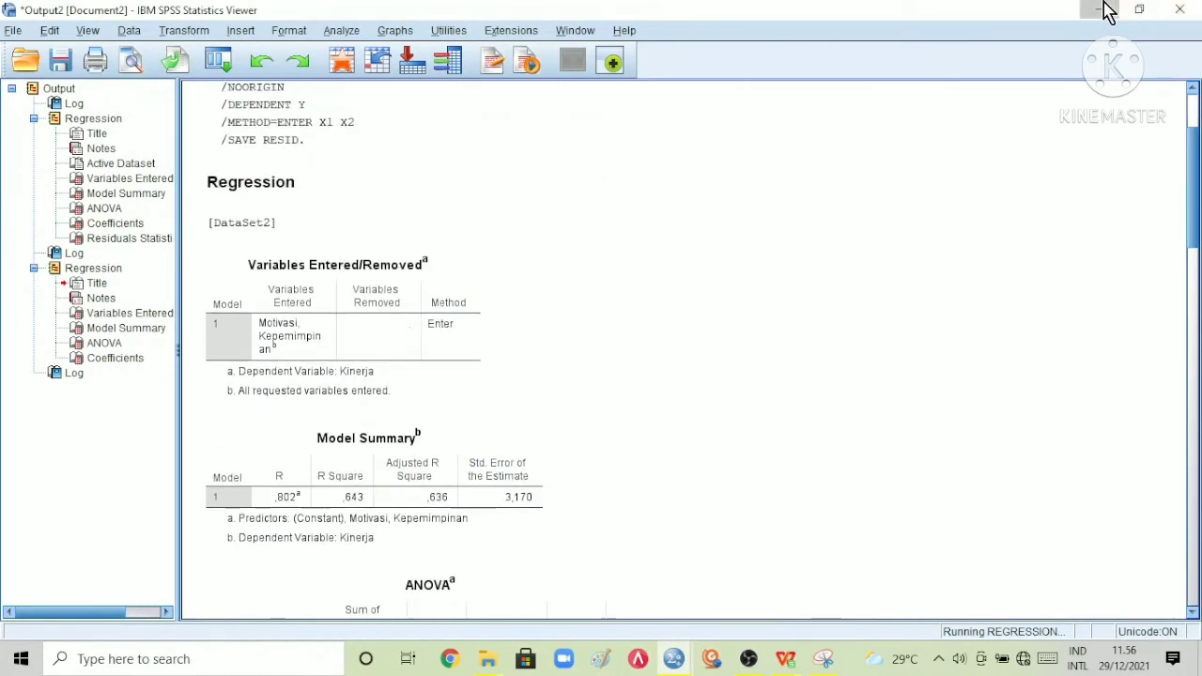
{"action": "left_click", "coordinate": [1100, 11]}
Return to the Untitled2 data and run the linear regression once more with *SRESID plotted against *ZPRED.
{"action": "mouse_move", "coordinate": [681, 665]}
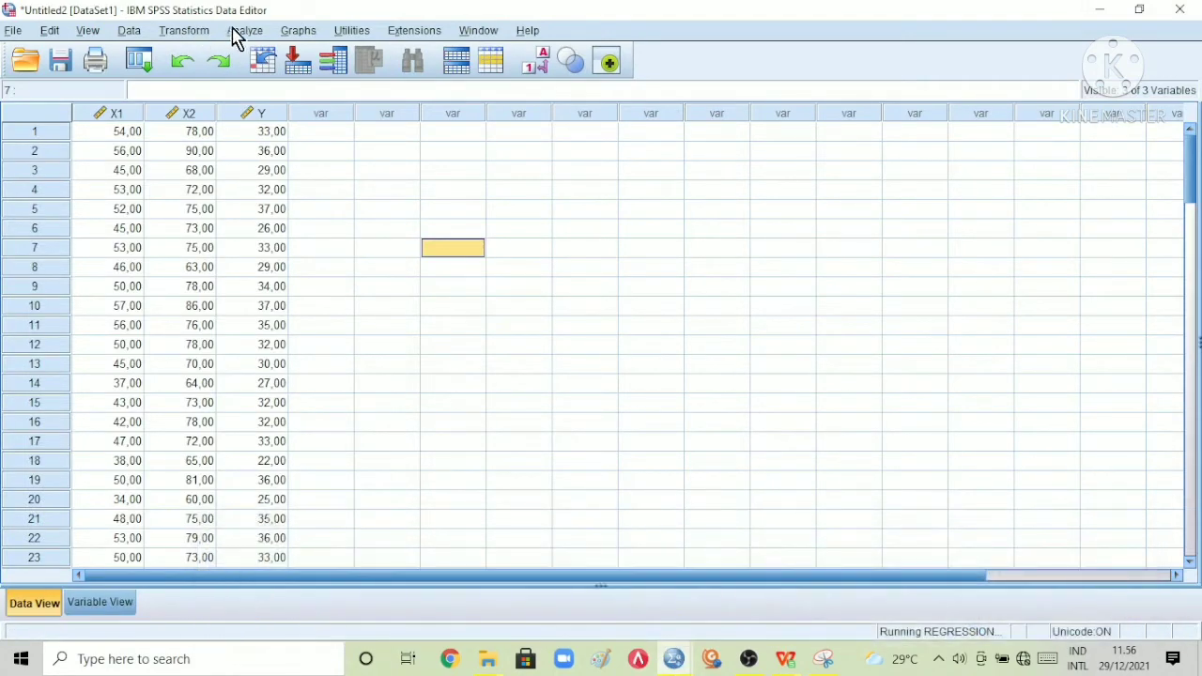
{"action": "left_click", "coordinate": [241, 32]}
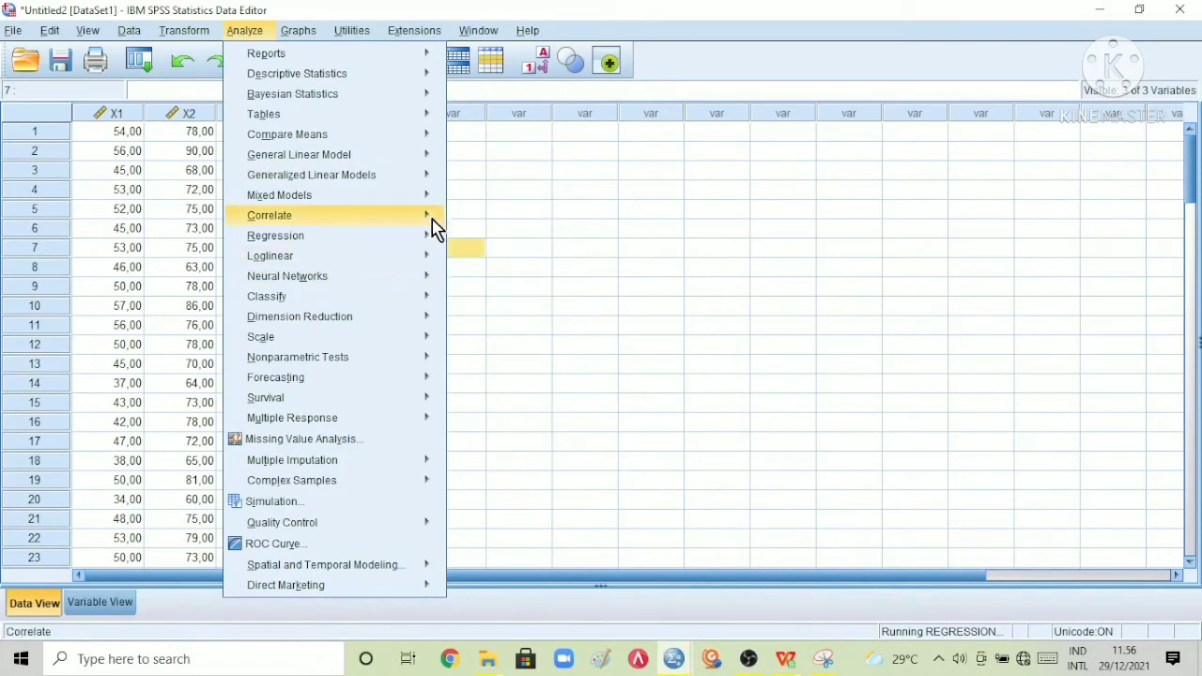
{"action": "mouse_move", "coordinate": [439, 237]}
{"action": "left_click", "coordinate": [497, 267]}
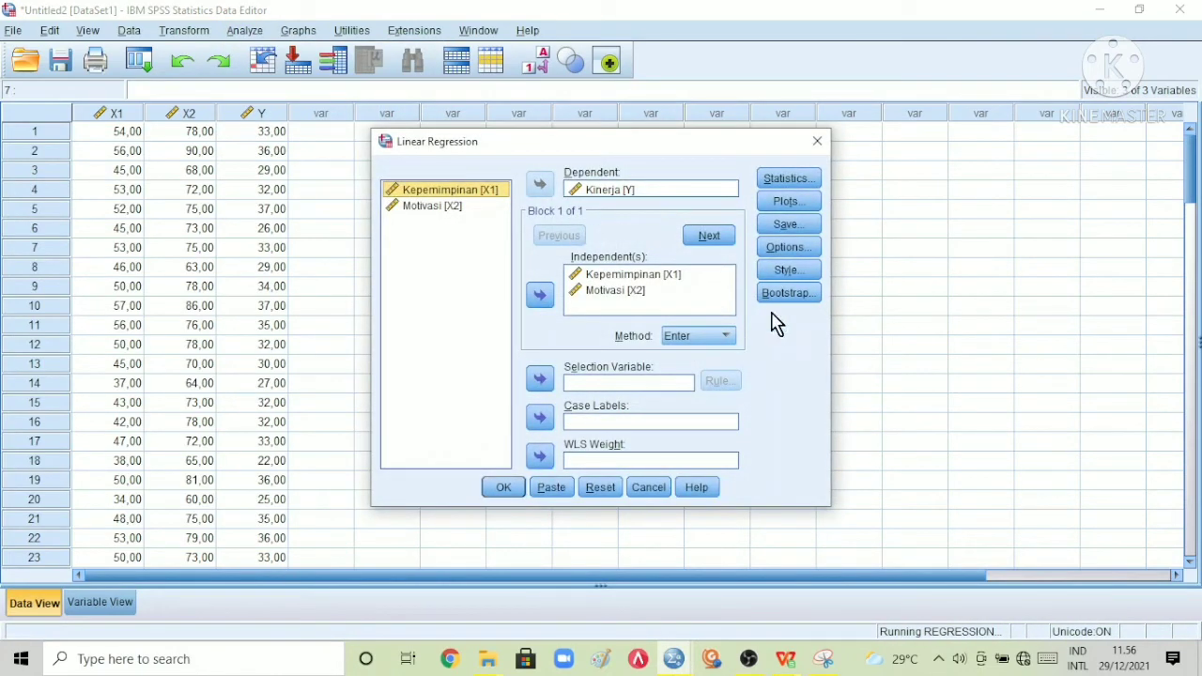
{"action": "left_click", "coordinate": [787, 201]}
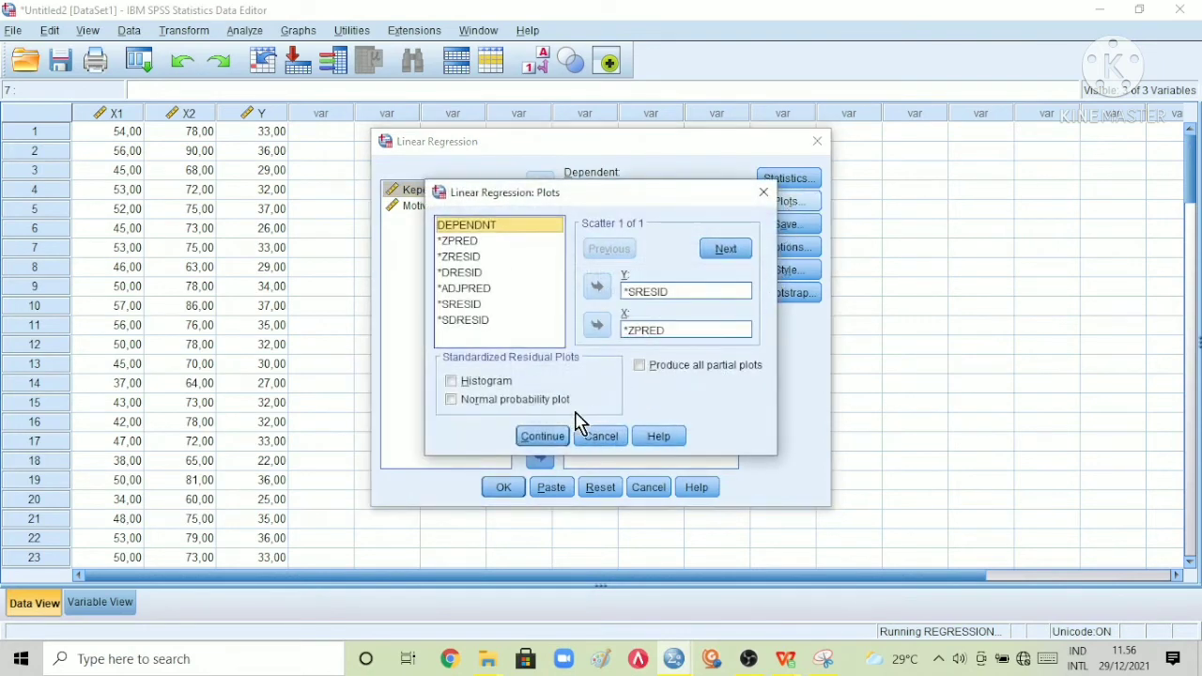
{"action": "left_click", "coordinate": [542, 437]}
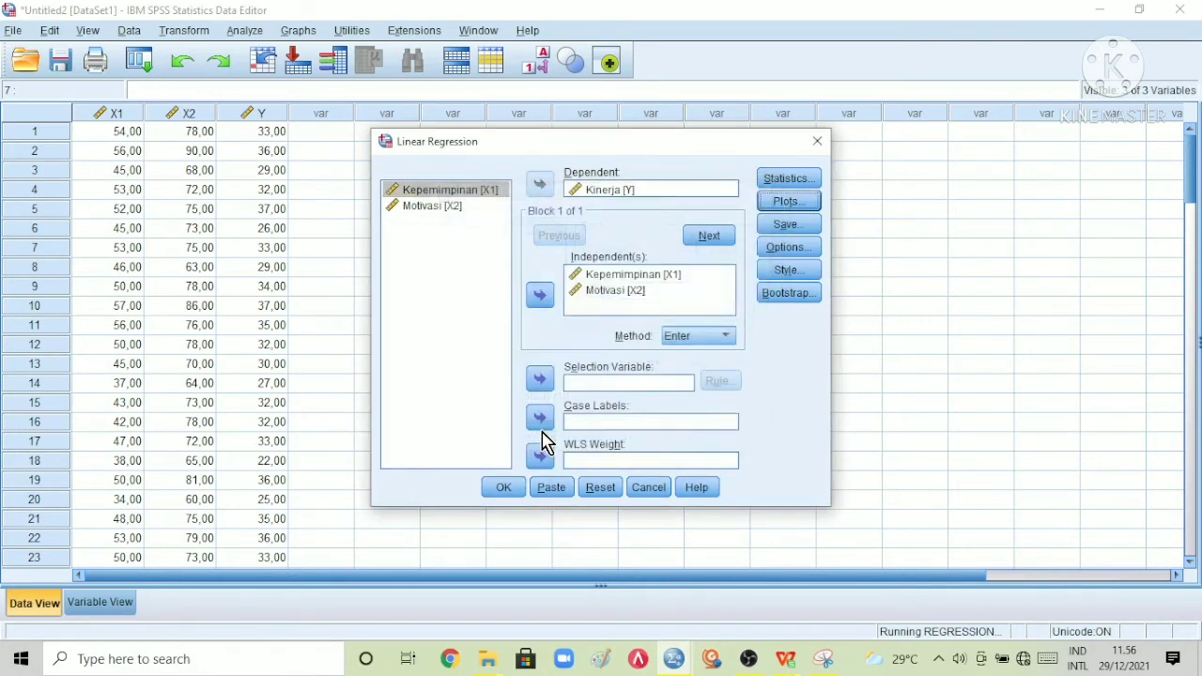
{"action": "left_click", "coordinate": [517, 490]}
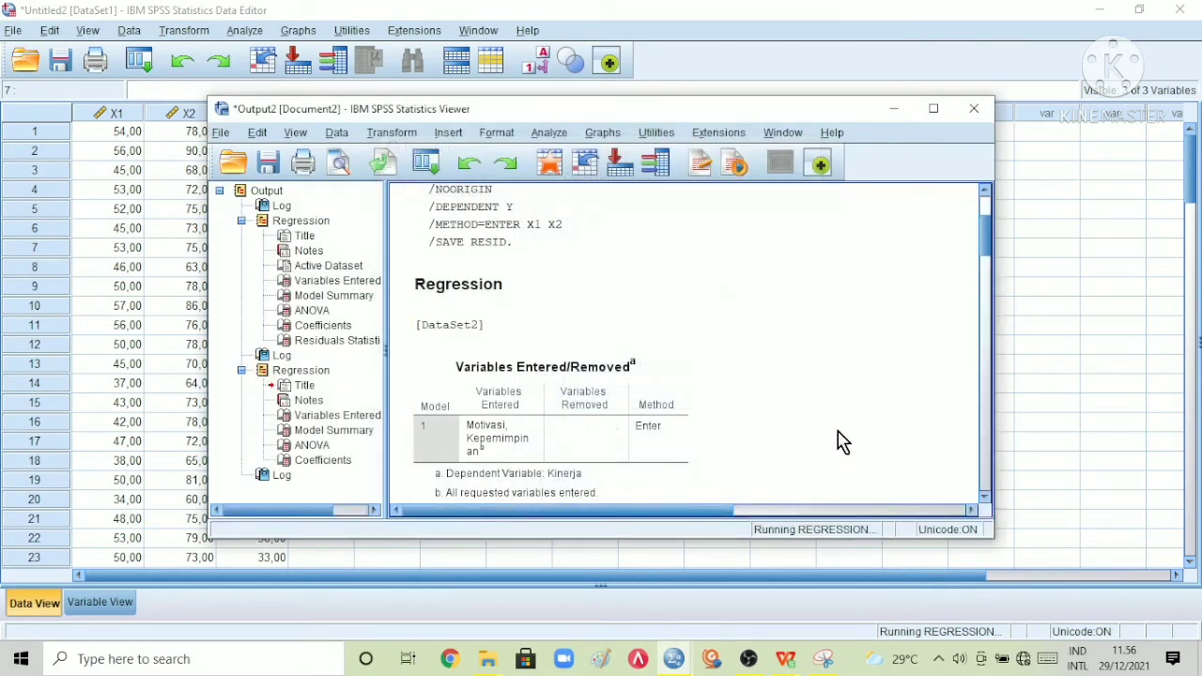
Maximize the output viewer and examine the latest regression's residuals statistics and scatterplot.
{"action": "left_click", "coordinate": [934, 108]}
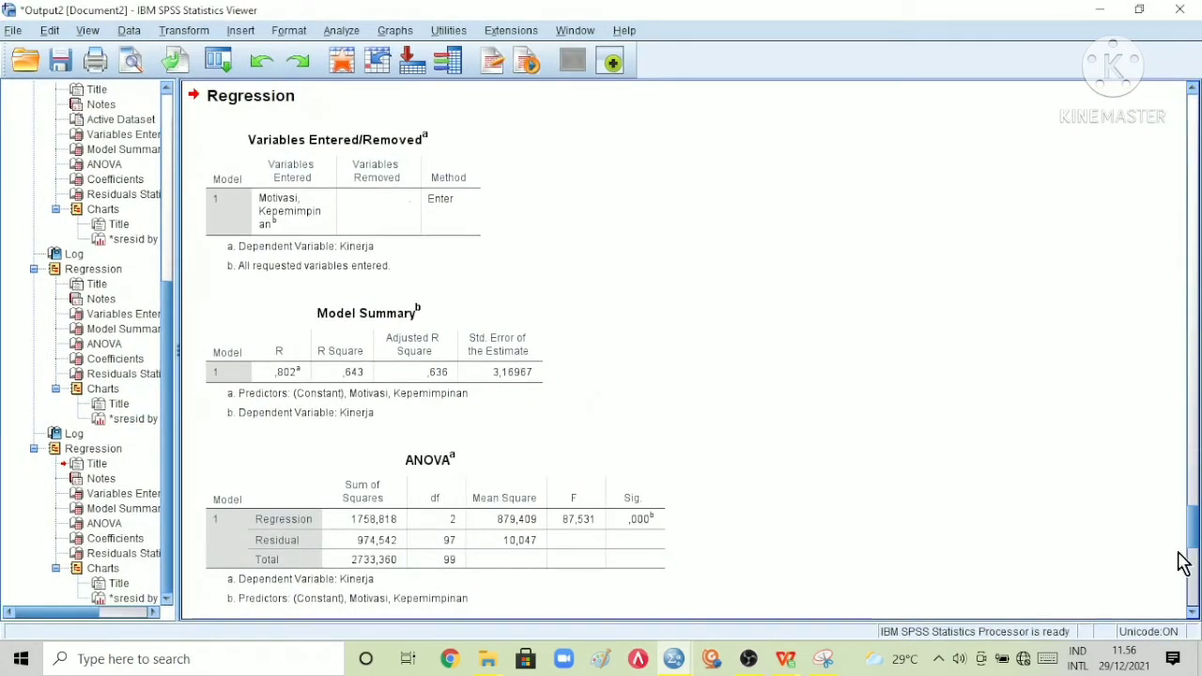
{"action": "left_click_drag", "start_coordinate": [1182, 562], "coordinate": [1189, 606]}
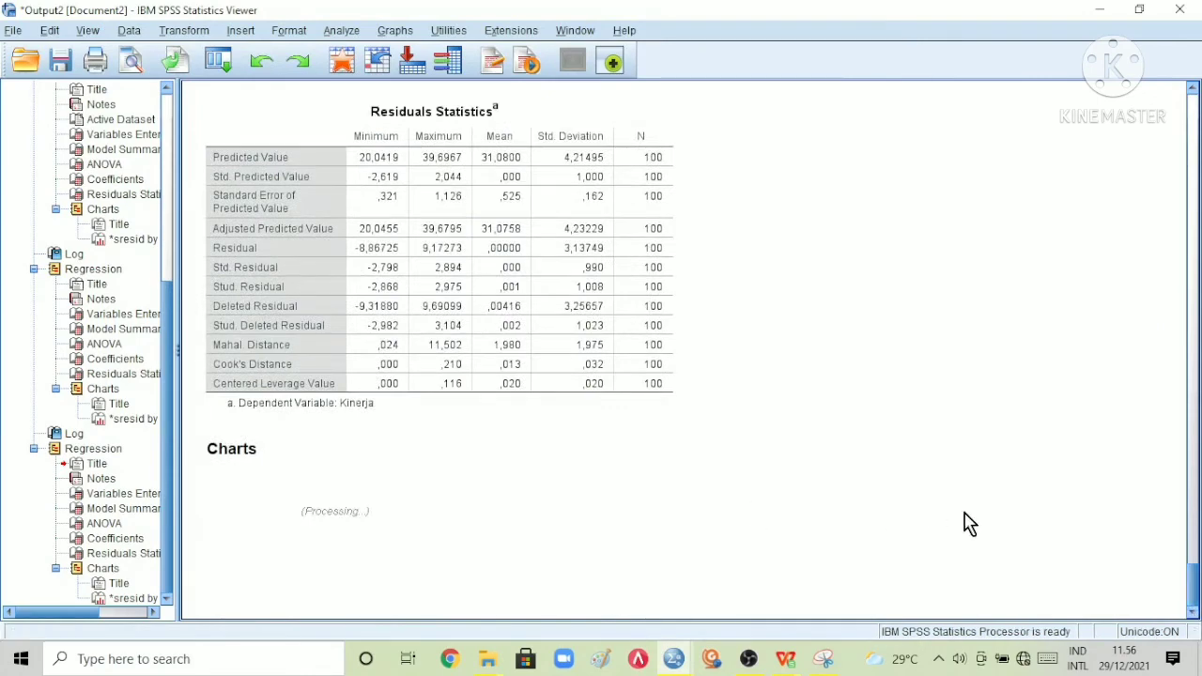
{"action": "scroll", "coordinate": [970, 524], "scroll_direction": "up", "scroll_amount": 5}
{"action": "scroll", "coordinate": [1191, 550], "scroll_direction": "down", "scroll_amount": 2}
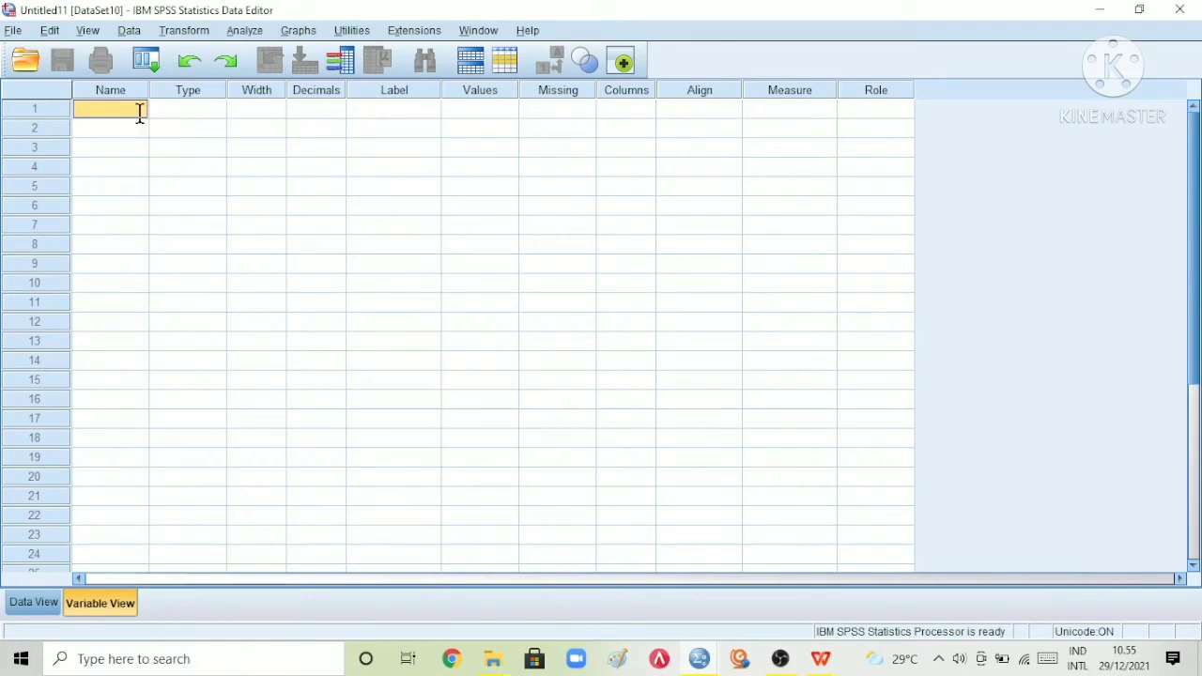
Define three variables named X1, X2 and Y in the empty Untitled11 dataset.
{"action": "type", "text": "x"}
{"action": "key", "text": "Caps_Lock"}
{"action": "type", "text": "X1"}
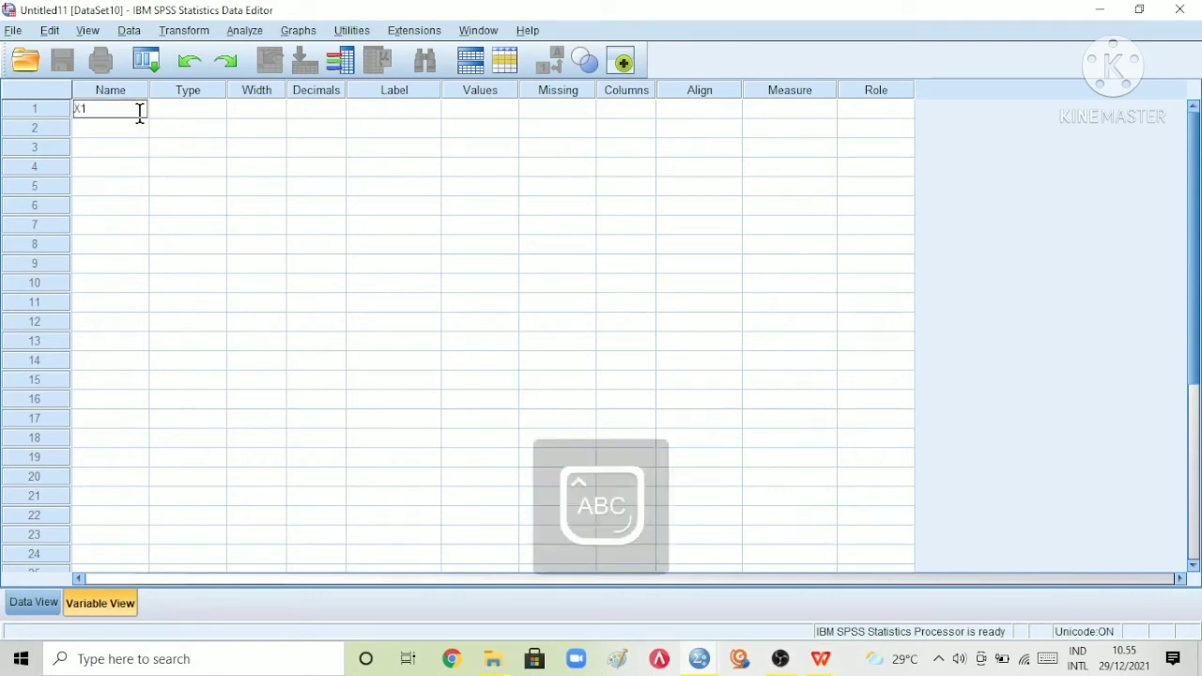
{"action": "key", "text": "Return"}
{"action": "type", "text": "X2"}
{"action": "key", "text": "Return"}
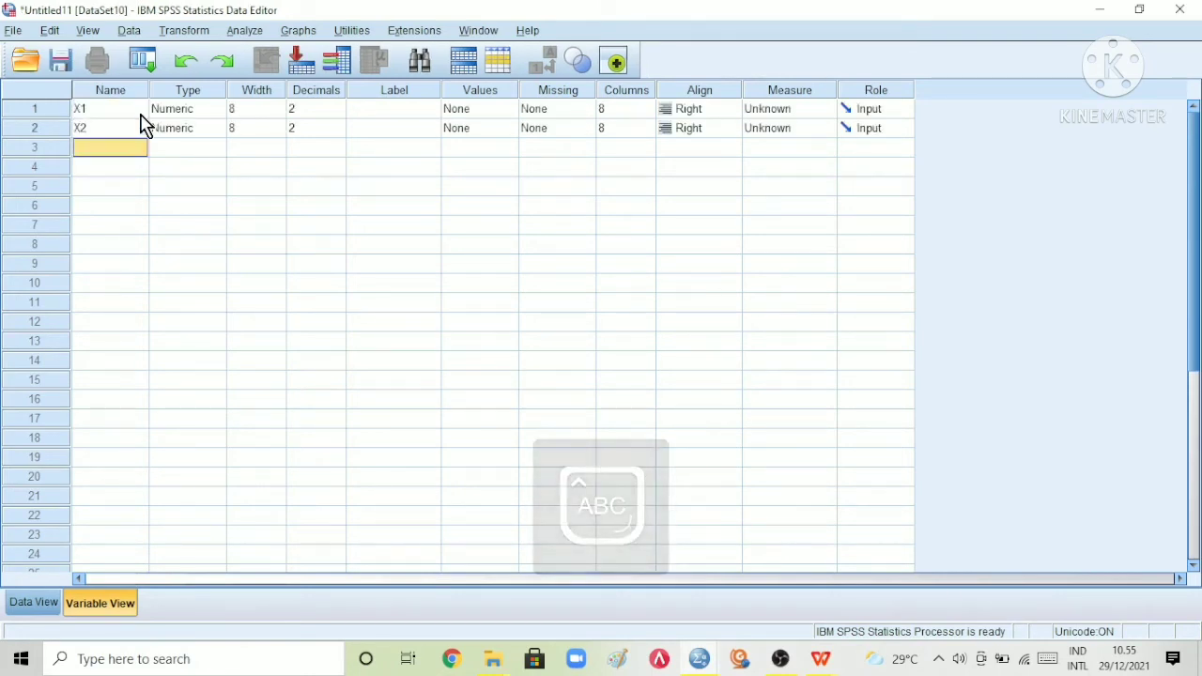
{"action": "type", "text": "Y"}
Label X1 as Kepemimpinan, X2 as Motivasi and Y as Kinerja in Untitled11.
{"action": "left_click", "coordinate": [378, 110]}
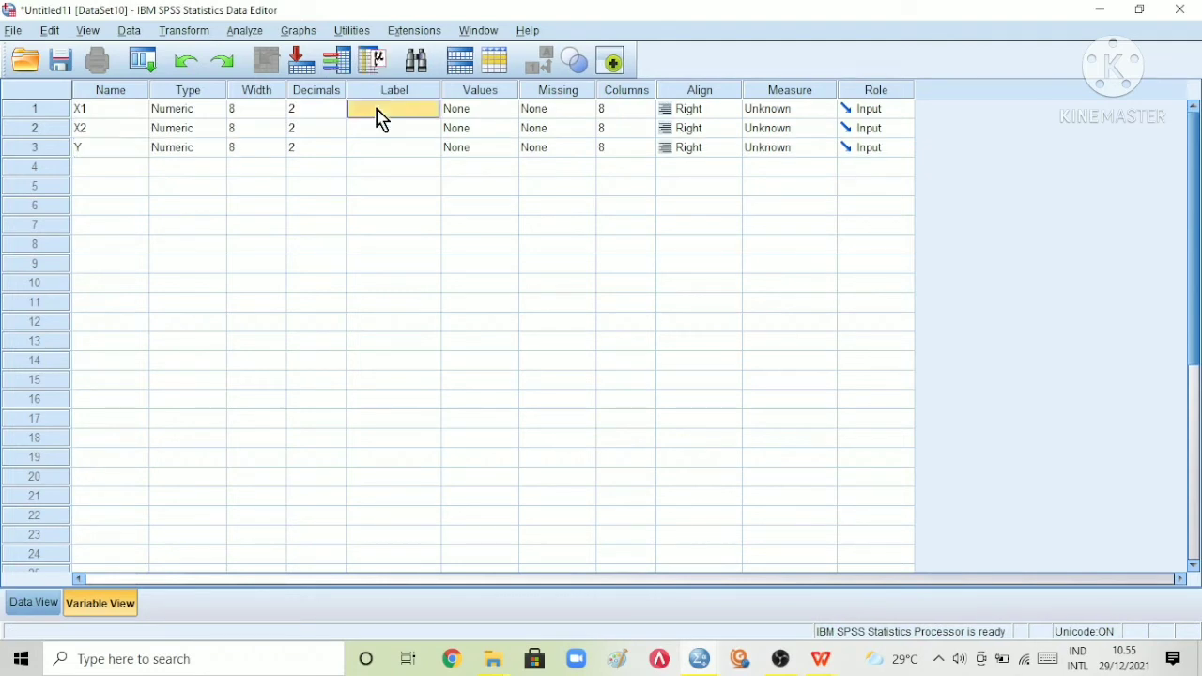
{"action": "type", "text": "K"}
{"action": "key", "text": "Caps_Lock"}
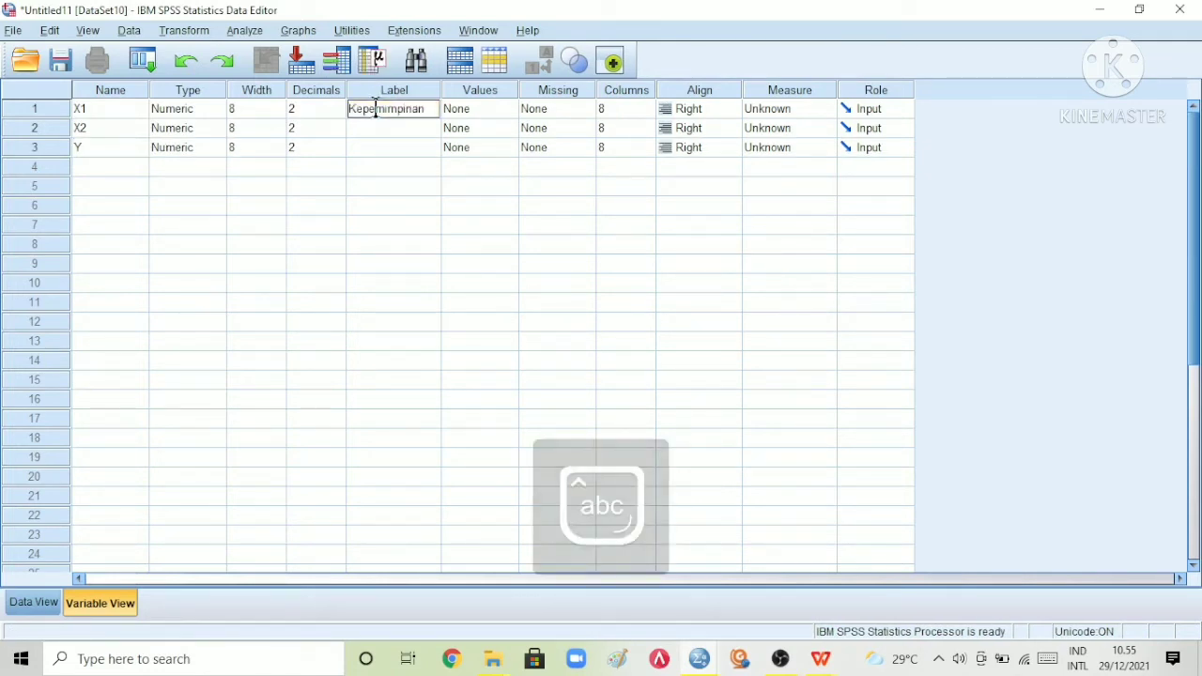
{"action": "key", "text": "Return"}
{"action": "type", "text": "Motiva"}
{"action": "key", "text": "Return"}
{"action": "key", "text": "Caps_Lock"}
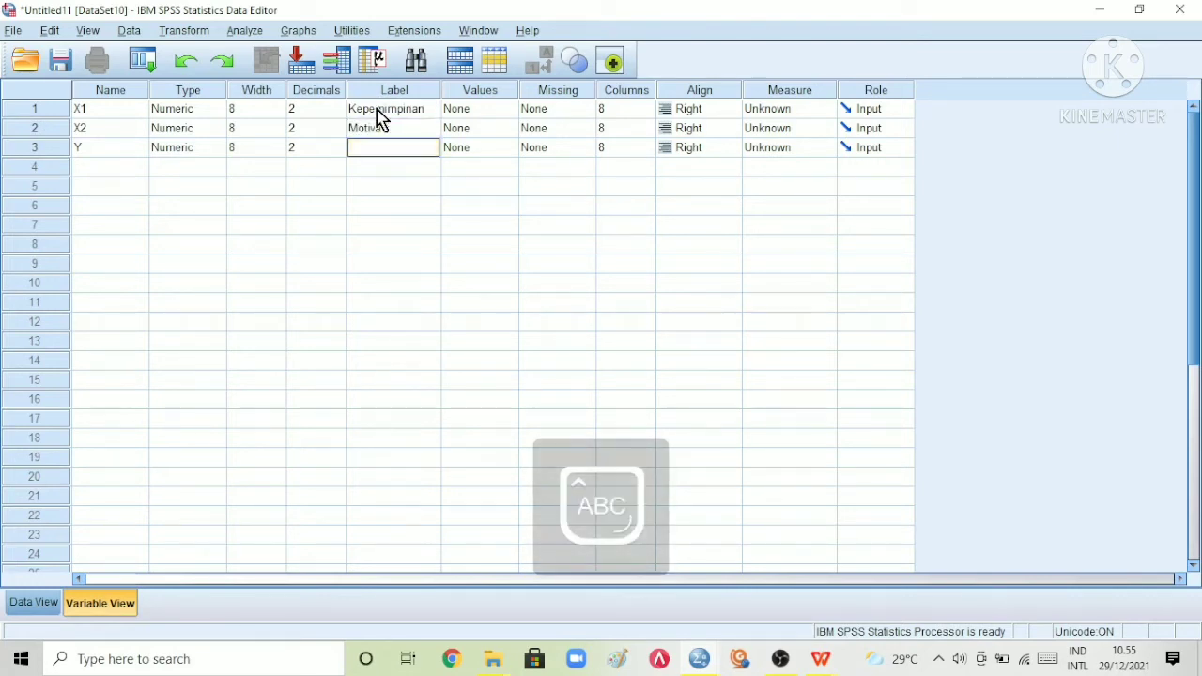
{"action": "type", "text": "K"}
{"action": "key", "text": "Caps_Lock"}
{"action": "type", "text": "inerja"}
Paste the copied data into Untitled11 from the first case of X1 and check the filled rows.
{"action": "left_click", "coordinate": [42, 610]}
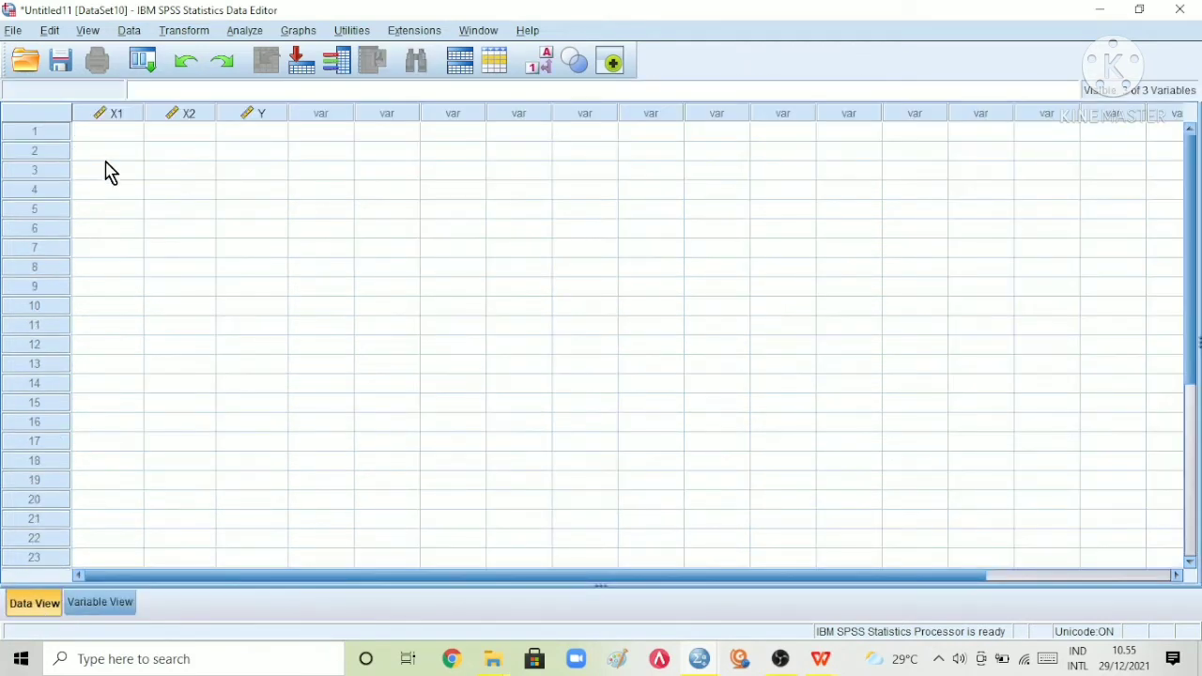
{"action": "left_click", "coordinate": [127, 138]}
{"action": "right_click", "coordinate": [124, 130]}
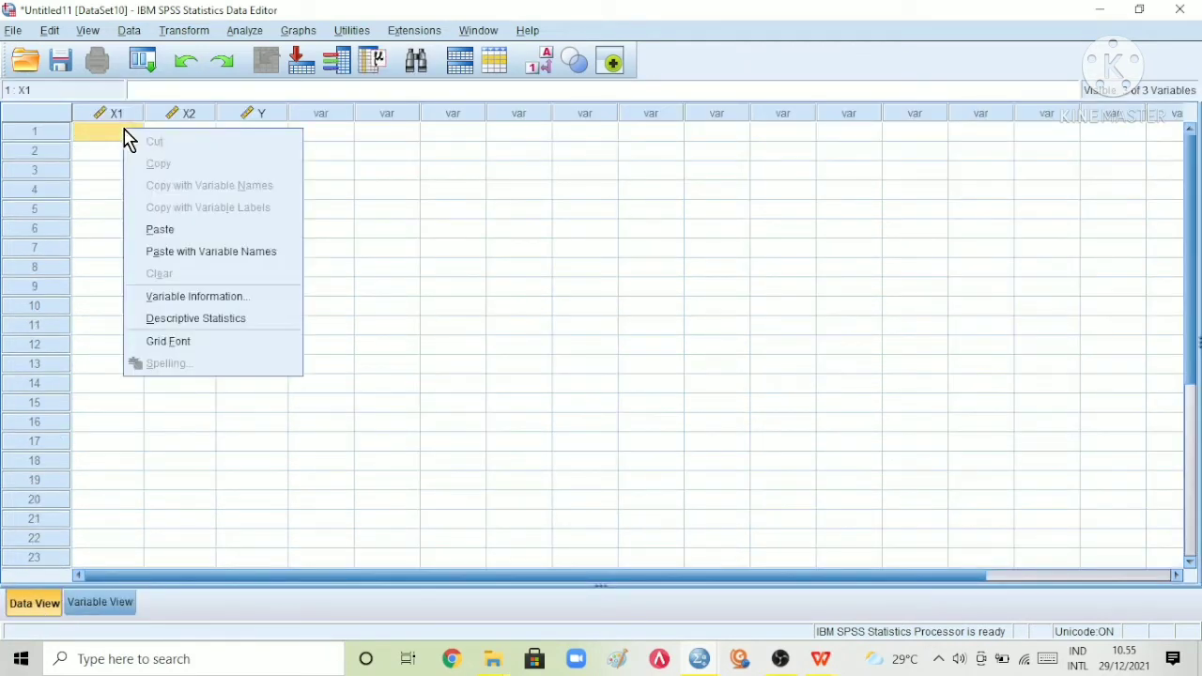
{"action": "left_click", "coordinate": [172, 233]}
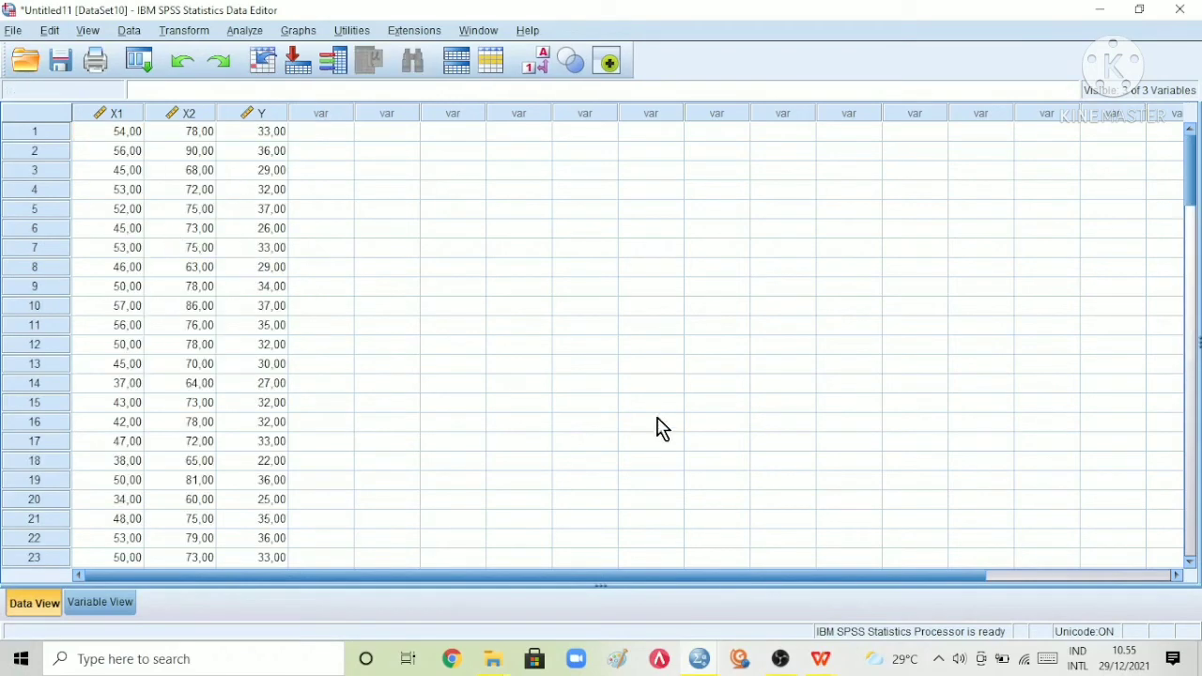
{"action": "left_click", "coordinate": [1193, 272]}
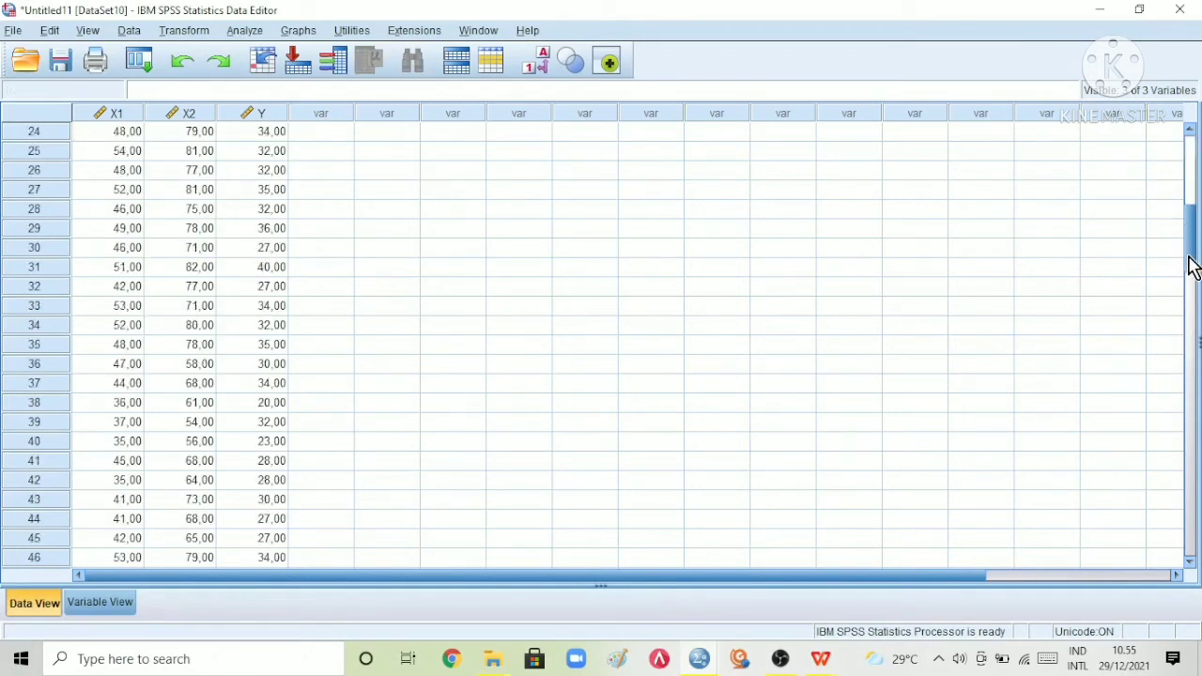
{"action": "left_click", "coordinate": [1191, 141]}
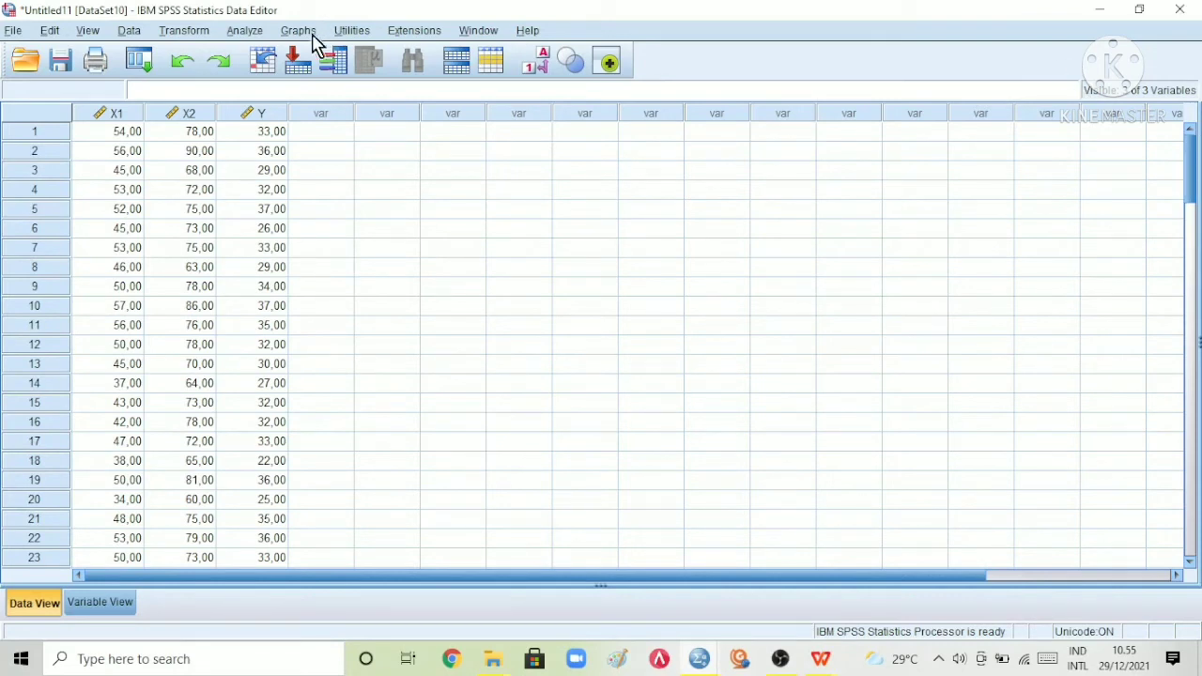
Set up a linear regression on the Untitled11 data with Kinerja as dependent and Kepemimpinan and Motivasi as independents.
{"action": "left_click", "coordinate": [247, 31]}
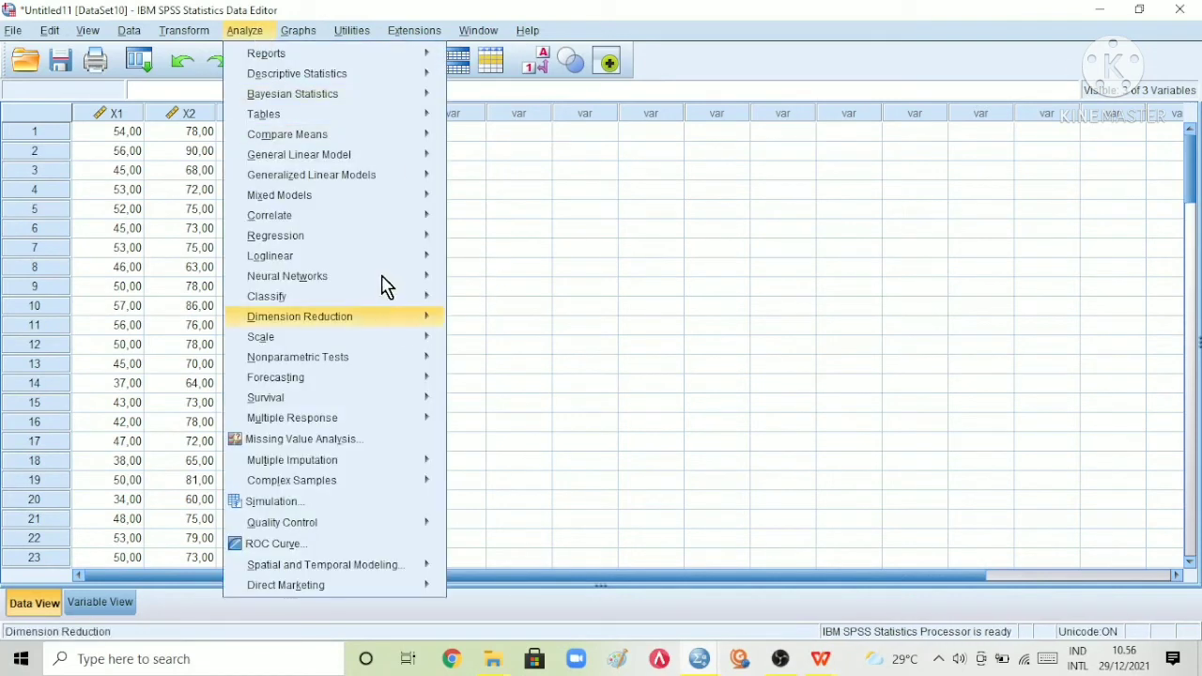
{"action": "mouse_move", "coordinate": [408, 237]}
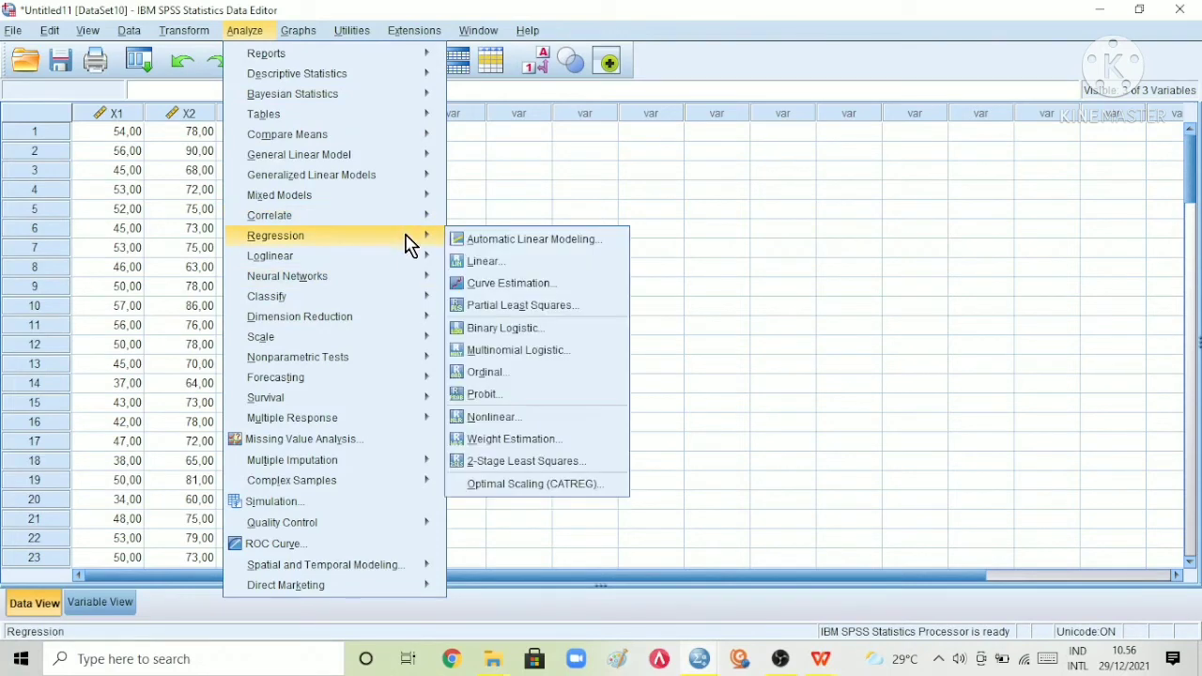
{"action": "left_click", "coordinate": [467, 267]}
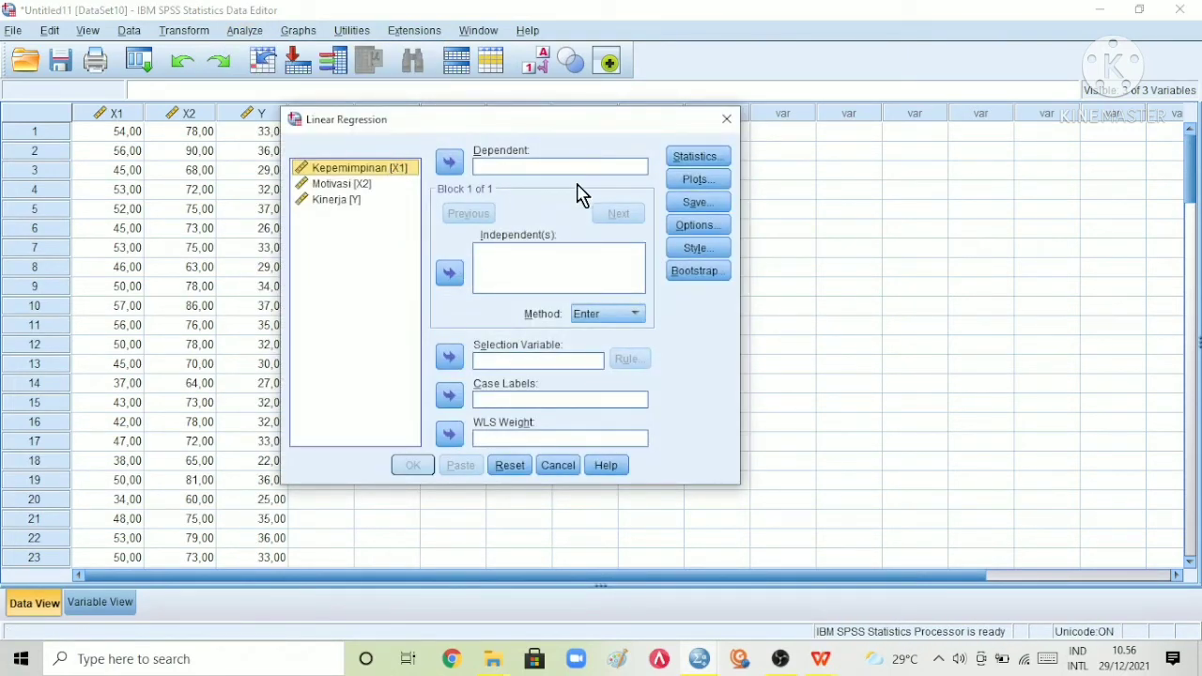
{"action": "left_click", "coordinate": [449, 272]}
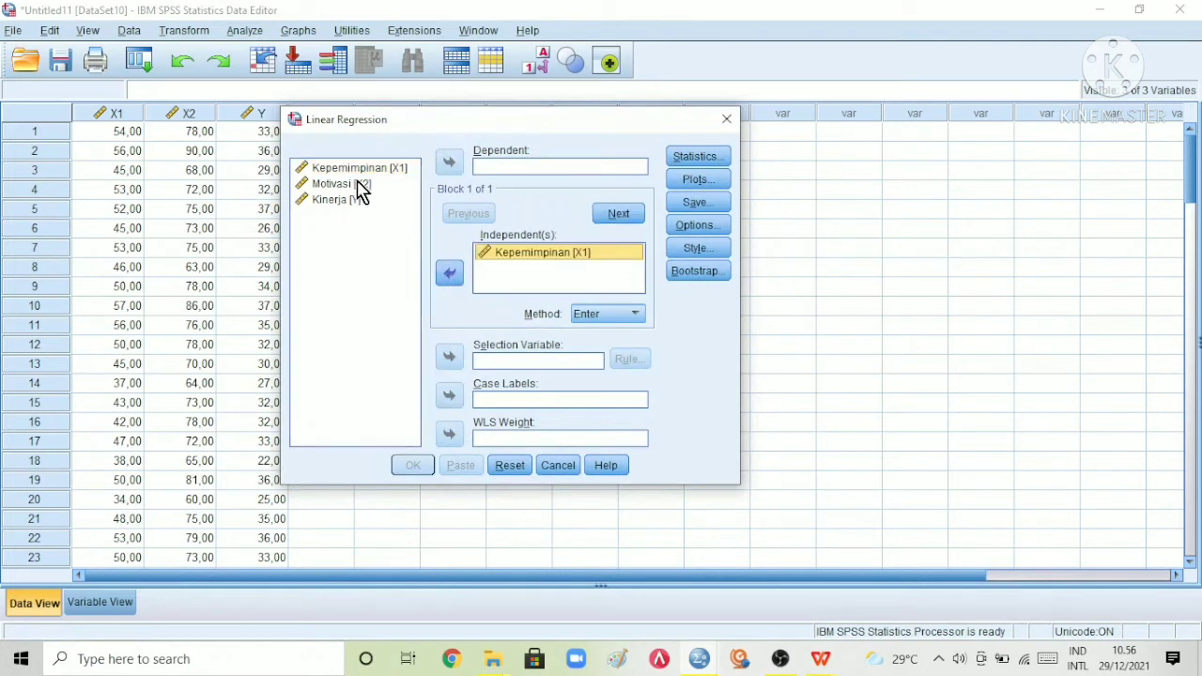
{"action": "left_click", "coordinate": [359, 185]}
{"action": "left_click", "coordinate": [449, 273]}
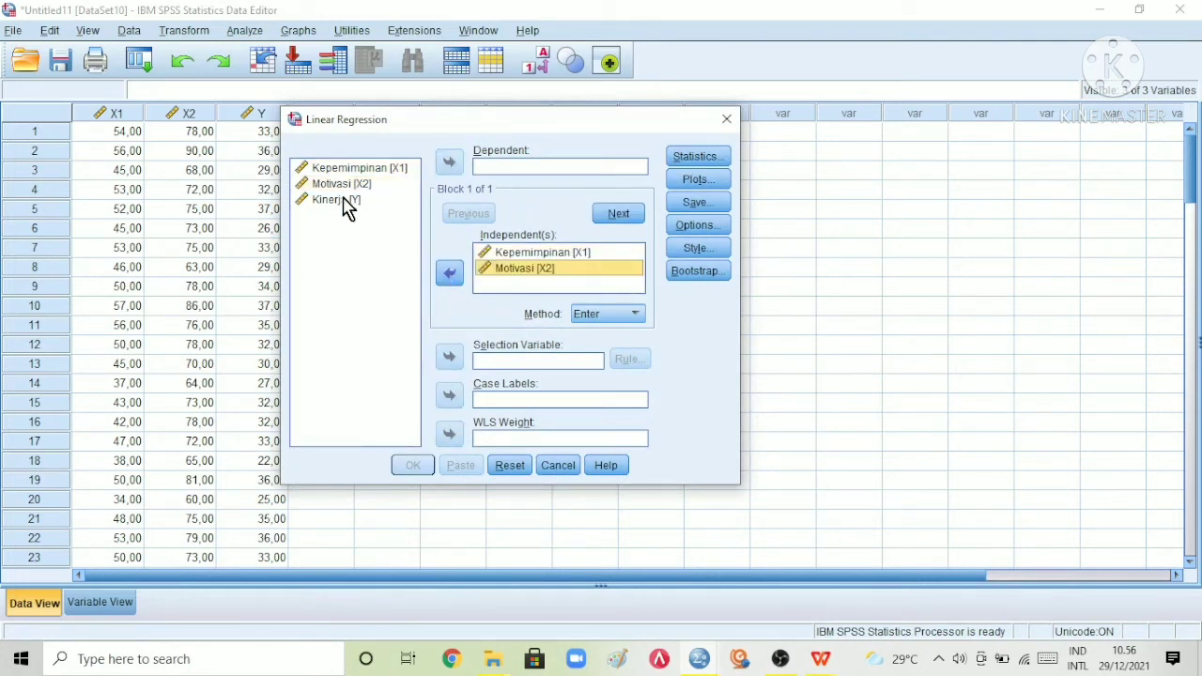
{"action": "left_click", "coordinate": [338, 199]}
{"action": "left_click", "coordinate": [449, 162]}
Add the Durbin-Watson residual statistic to the regression and run it.
{"action": "left_click", "coordinate": [688, 158]}
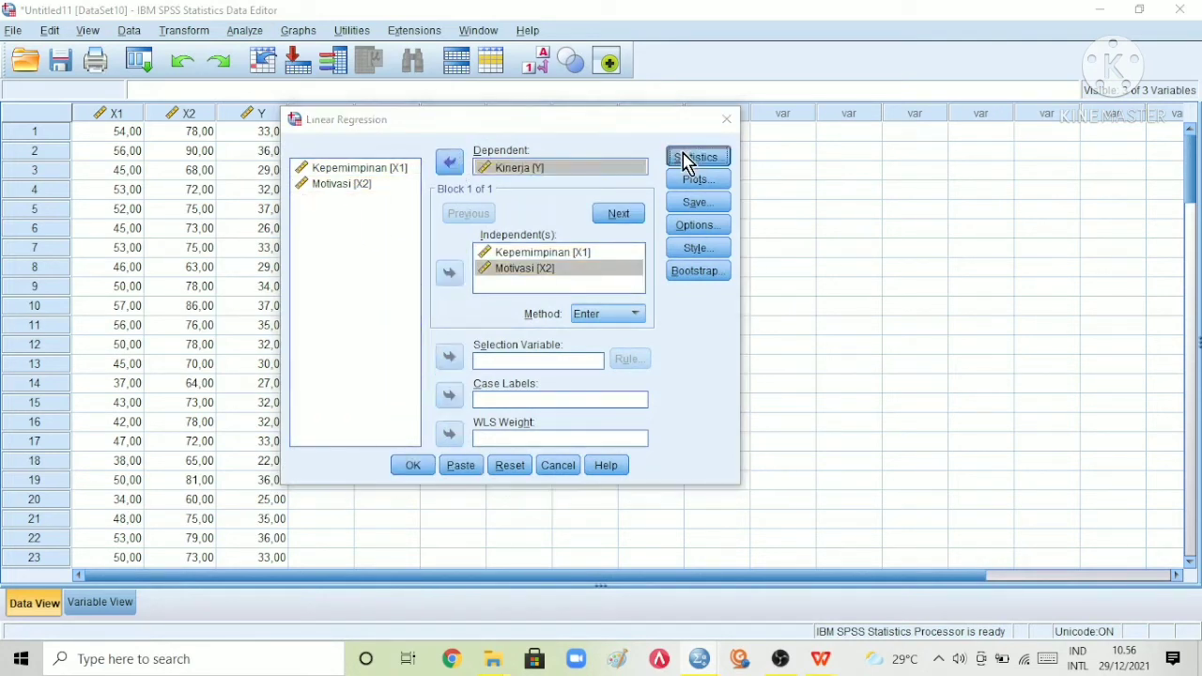
{"action": "left_click", "coordinate": [432, 326]}
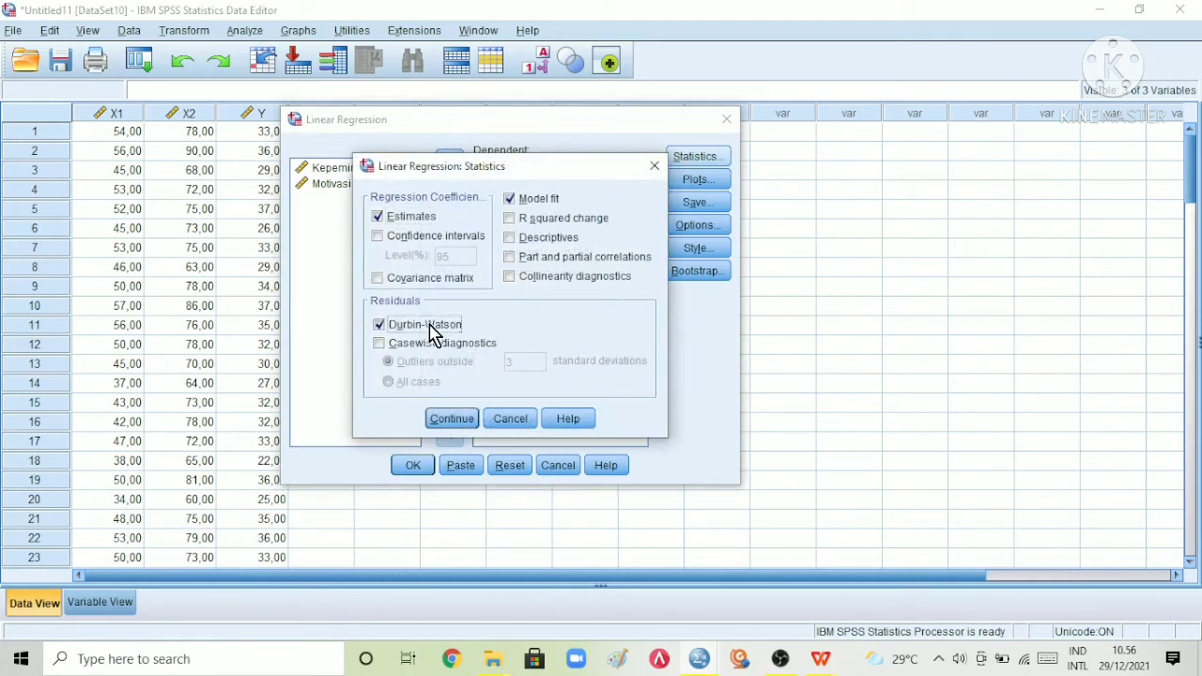
{"action": "left_click", "coordinate": [449, 428]}
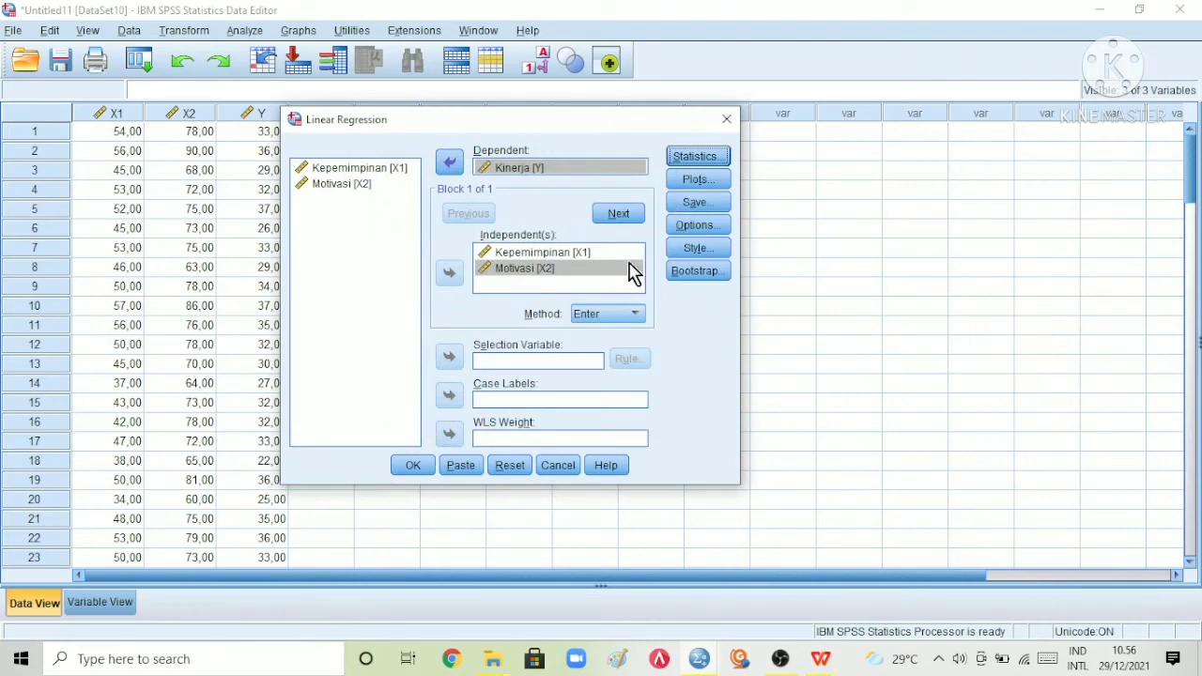
{"action": "left_click", "coordinate": [416, 468]}
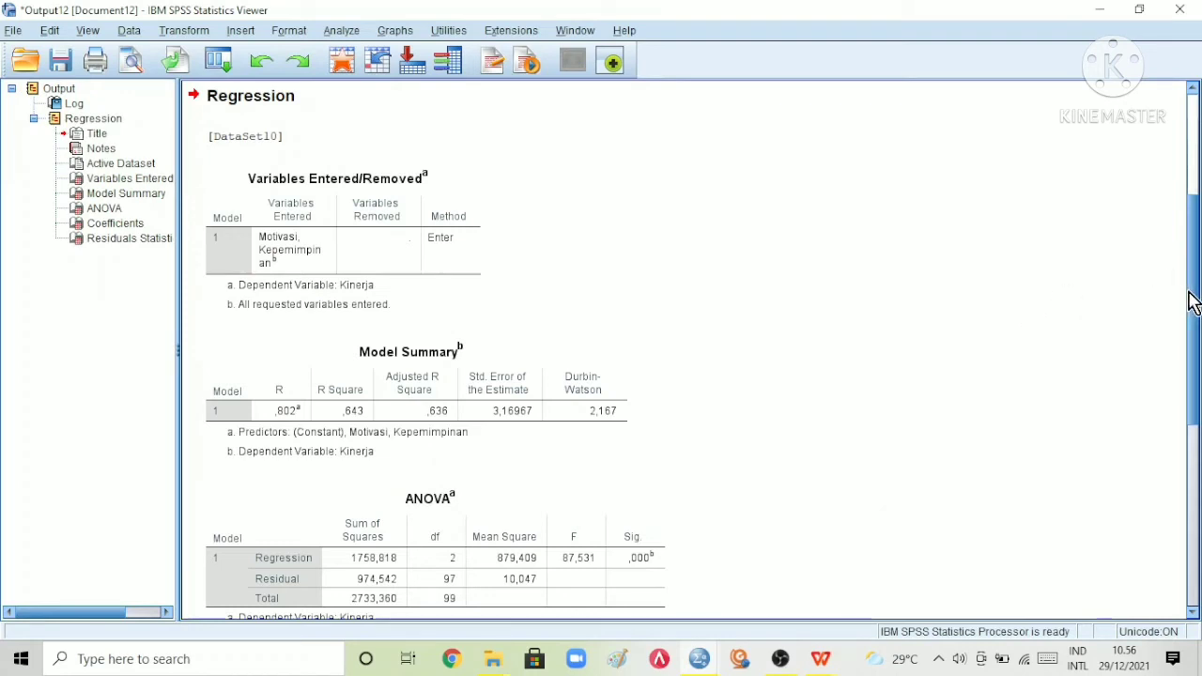
Examine the Durbin-Watson value in the Model Summary table of the regression output.
{"action": "left_click_drag", "start_coordinate": [1193, 305], "coordinate": [1197, 316]}
{"action": "left_click", "coordinate": [595, 427]}
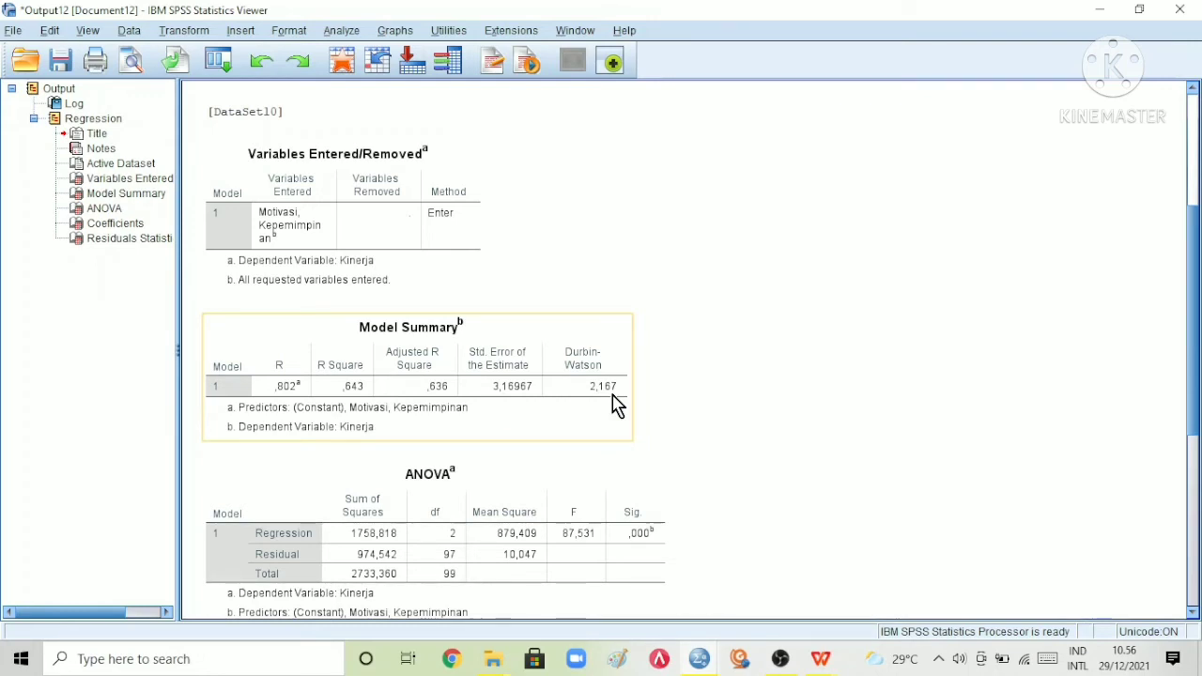
{"action": "left_click", "coordinate": [641, 526]}
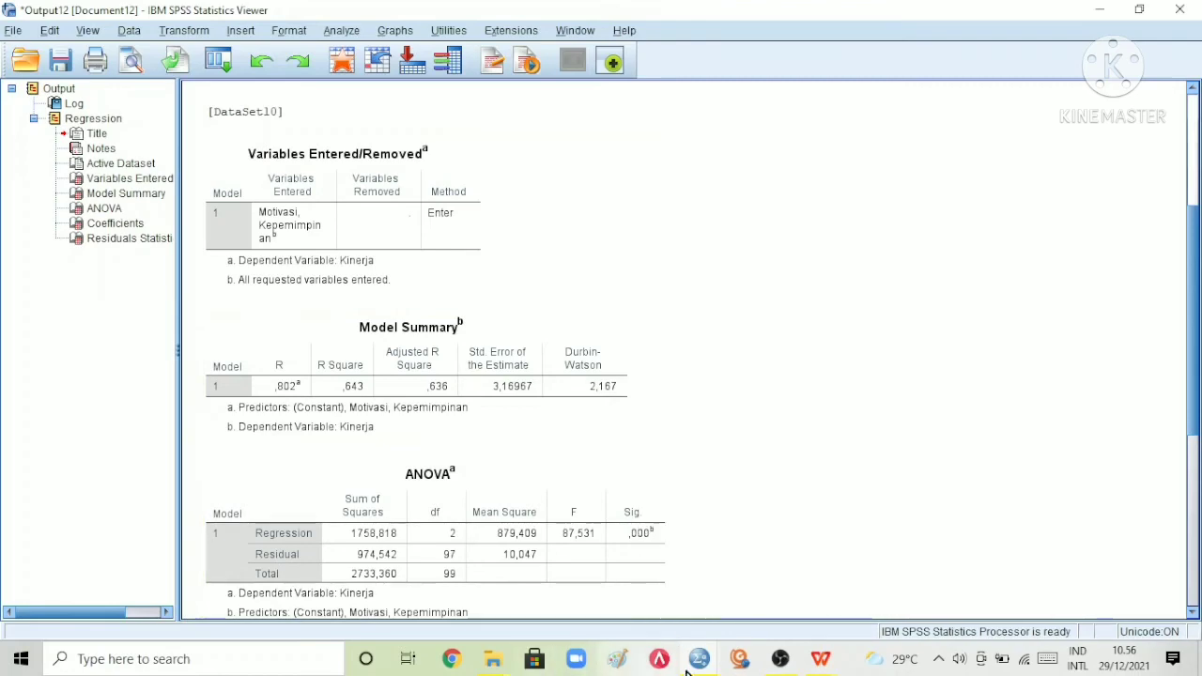
Switch to WPS Office and bring up the Durbin-Watson table for α = 5% to compare with the regression output.
{"action": "mouse_move", "coordinate": [838, 660]}
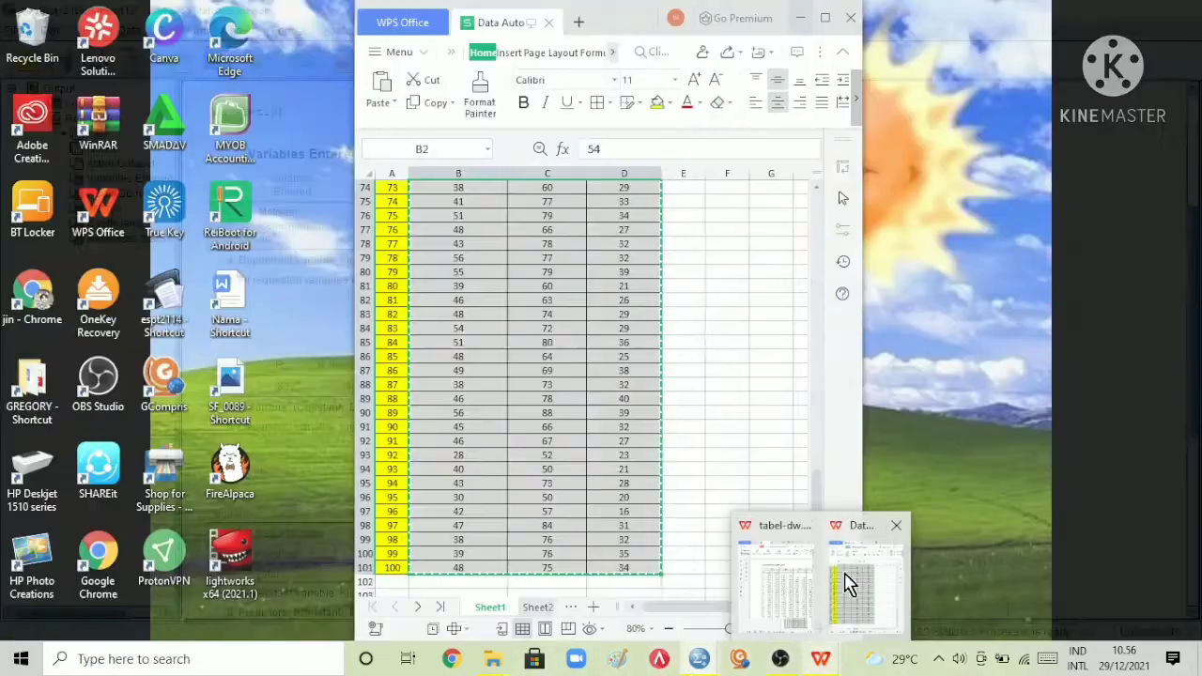
{"action": "mouse_move", "coordinate": [763, 587]}
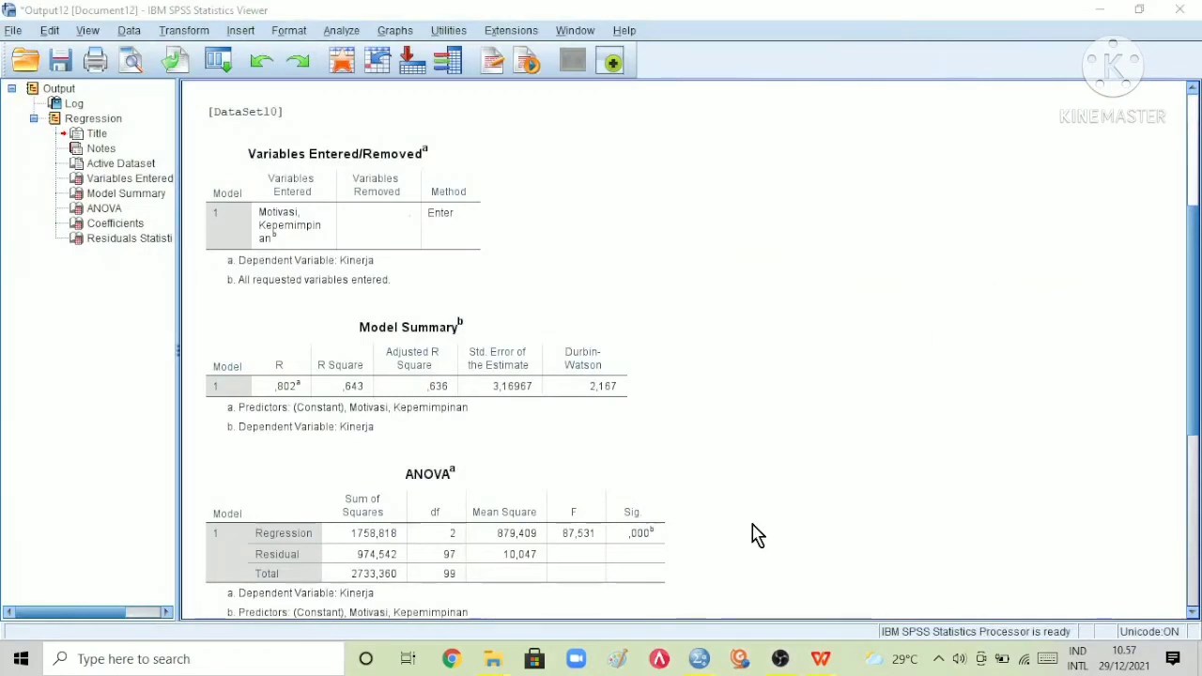
{"action": "left_click", "coordinate": [752, 534]}
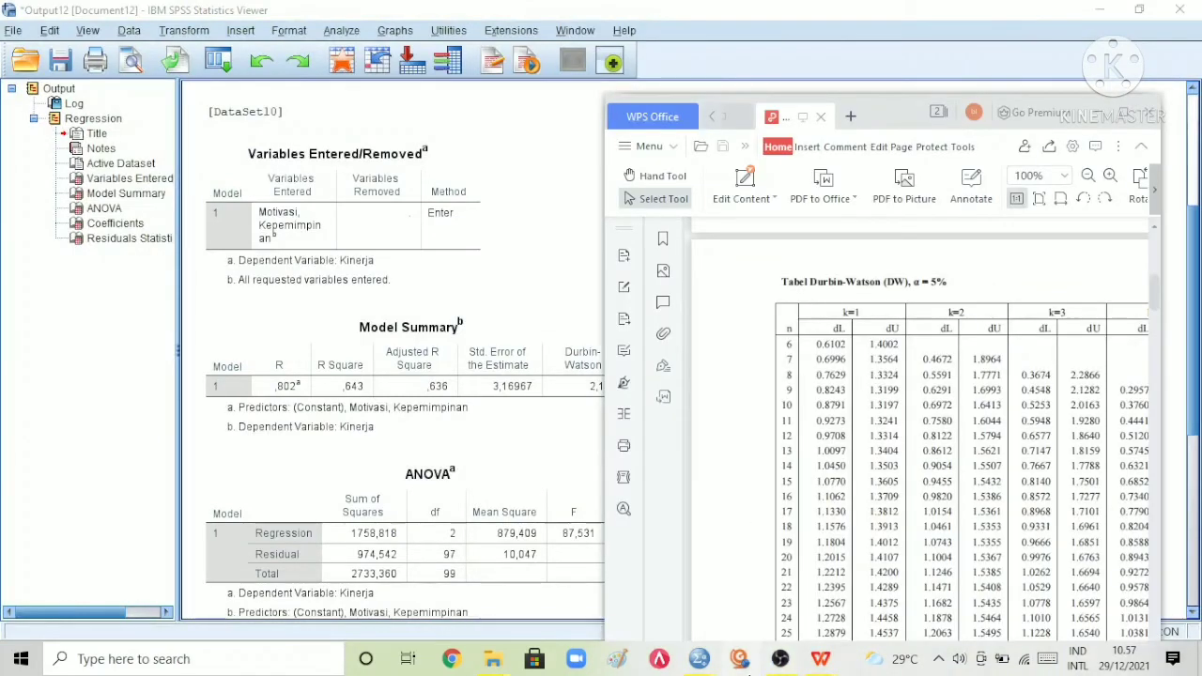
{"action": "left_click", "coordinate": [1127, 111]}
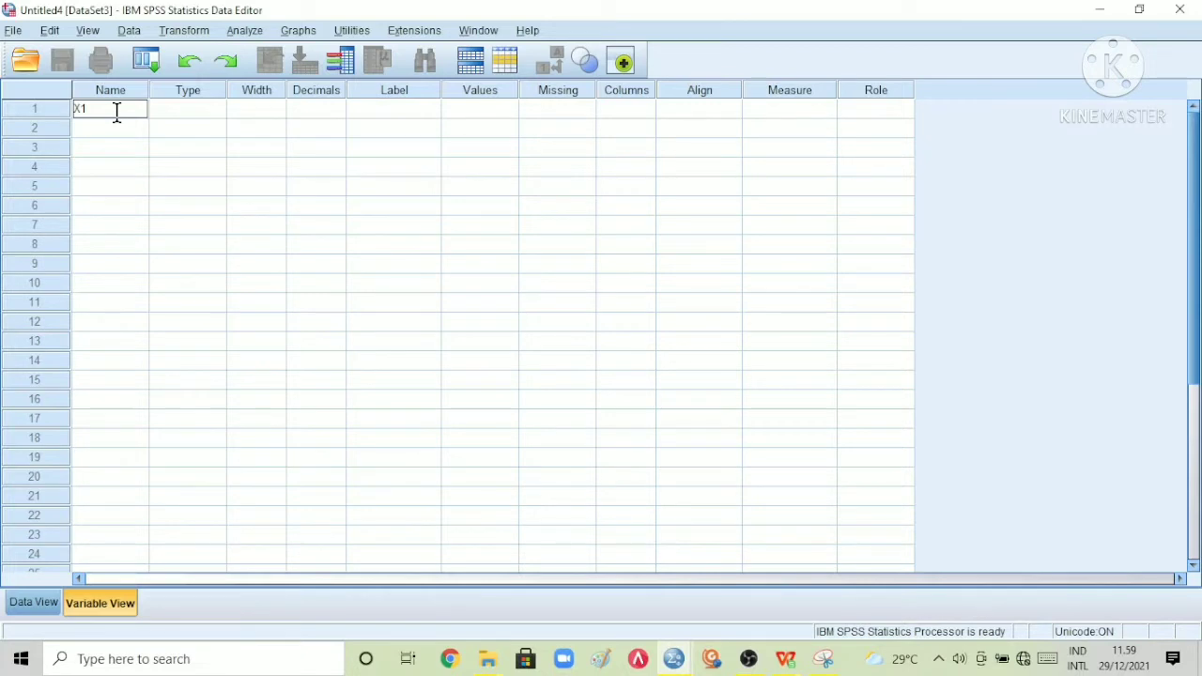
Define three variables named X1, X2 and Y in the empty Untitled4 dataset.
{"action": "key", "text": "Return"}
{"action": "type", "text": "X2"}
{"action": "key", "text": "Return"}
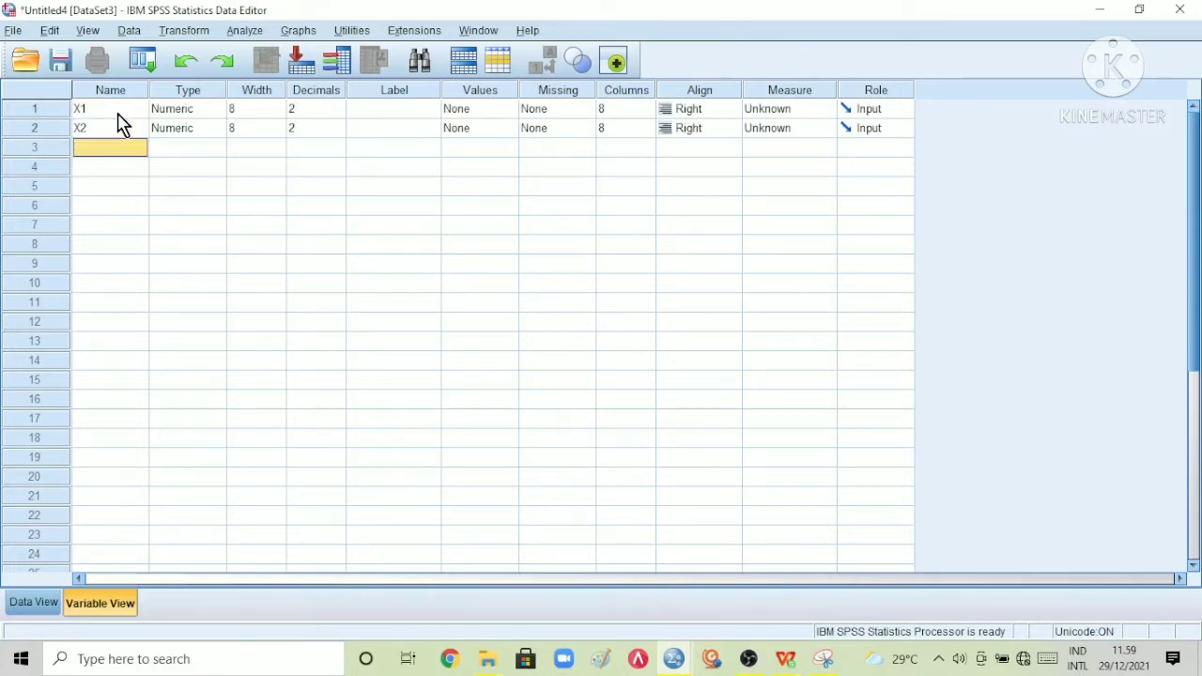
{"action": "type", "text": "Y"}
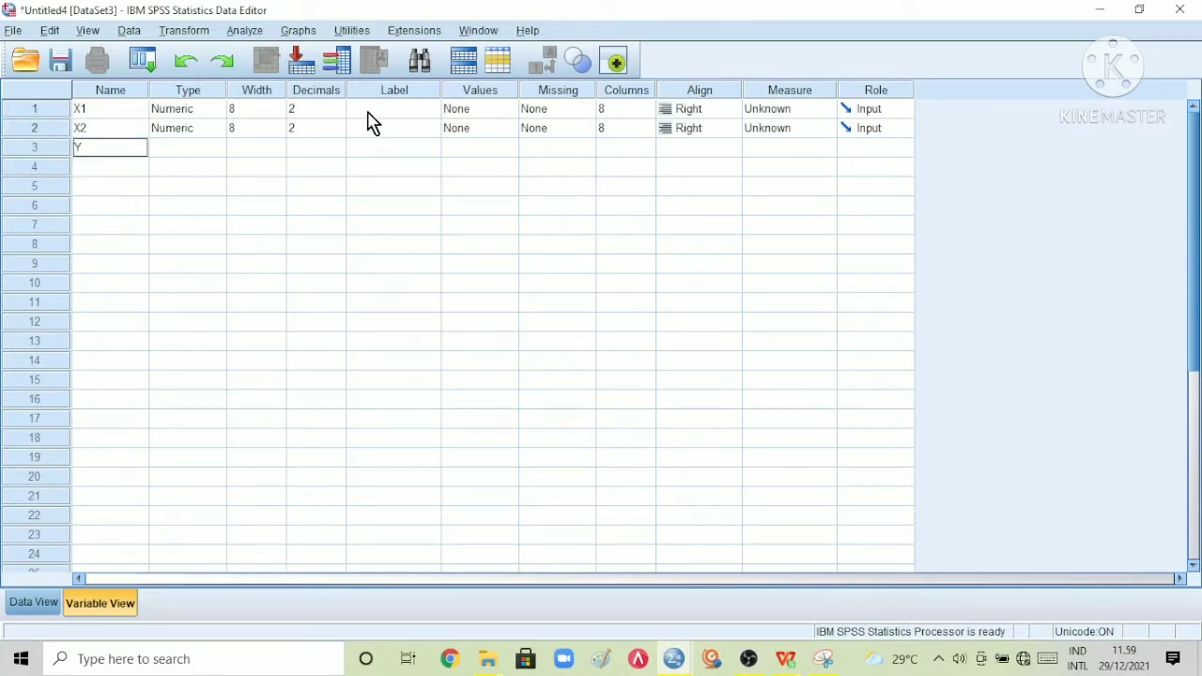
Set the decimals of X1, X2 and Y to 0.
{"action": "left_click", "coordinate": [328, 109]}
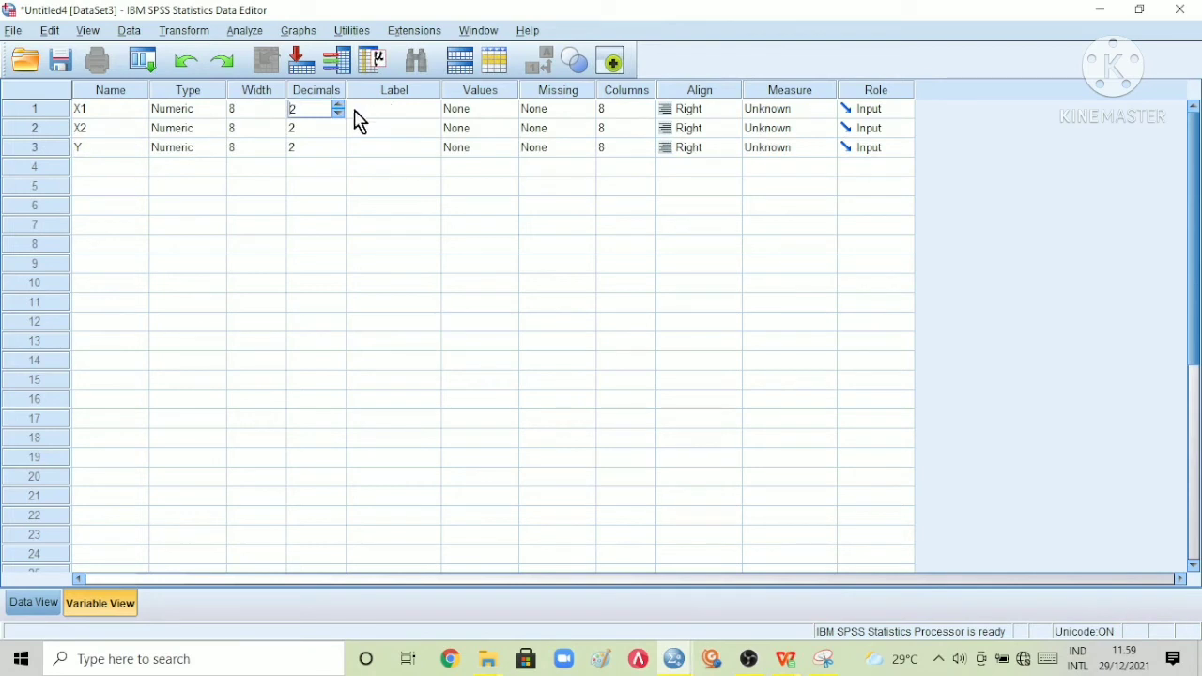
{"action": "left_click", "coordinate": [339, 113]}
{"action": "left_click", "coordinate": [339, 113]}
{"action": "left_click", "coordinate": [340, 129]}
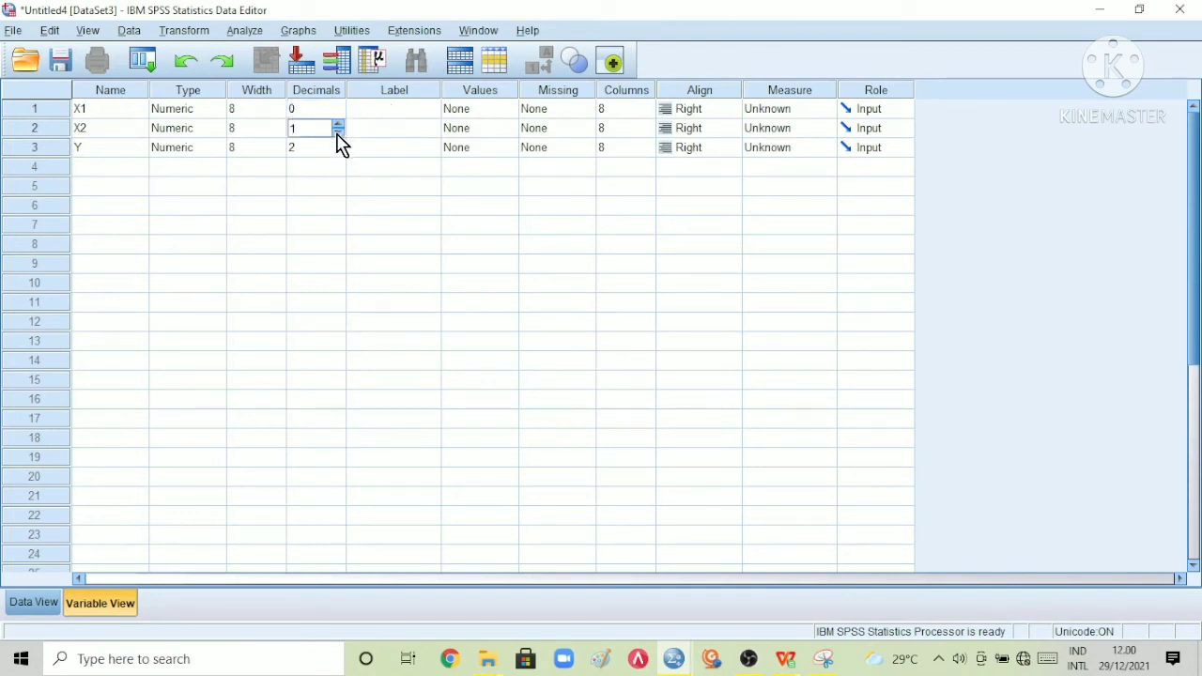
{"action": "left_click", "coordinate": [339, 151]}
{"action": "left_click", "coordinate": [339, 152]}
Label X1 as Kepemimpinan, X2 as Motivasi and Y as Kinerja in Untitled4, and show the data grid.
{"action": "left_click", "coordinate": [414, 111]}
{"action": "type", "text": "Kepemimpinan"}
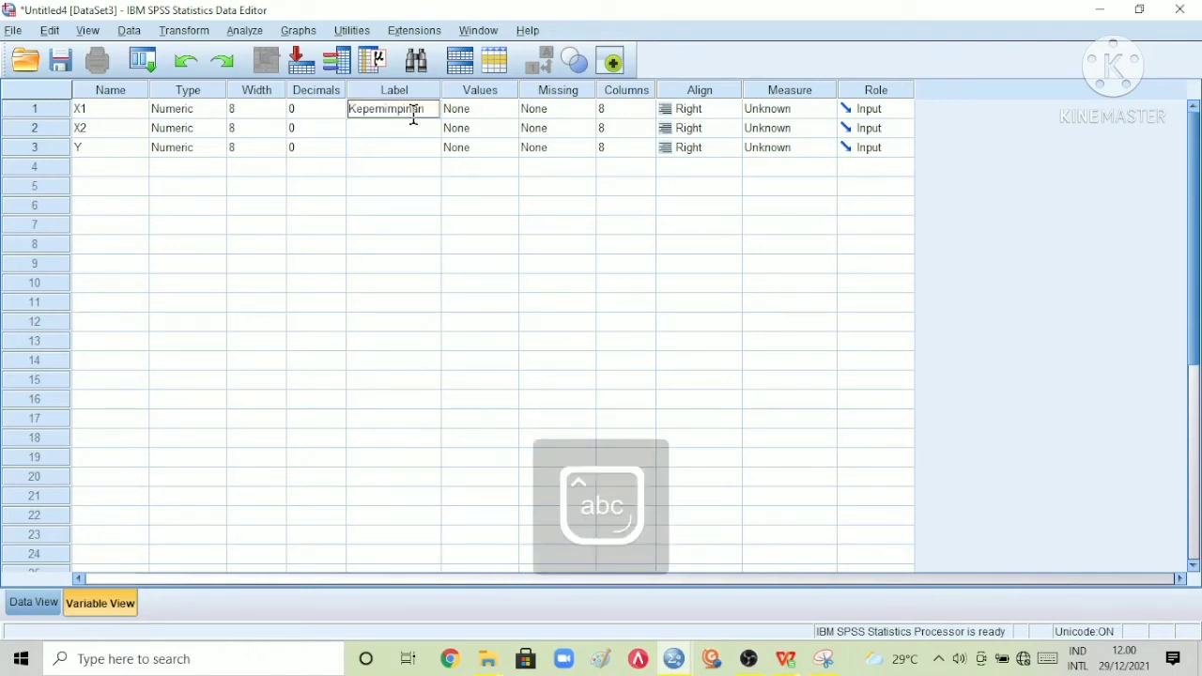
{"action": "key", "text": "Return"}
{"action": "key", "text": "Caps_Lock"}
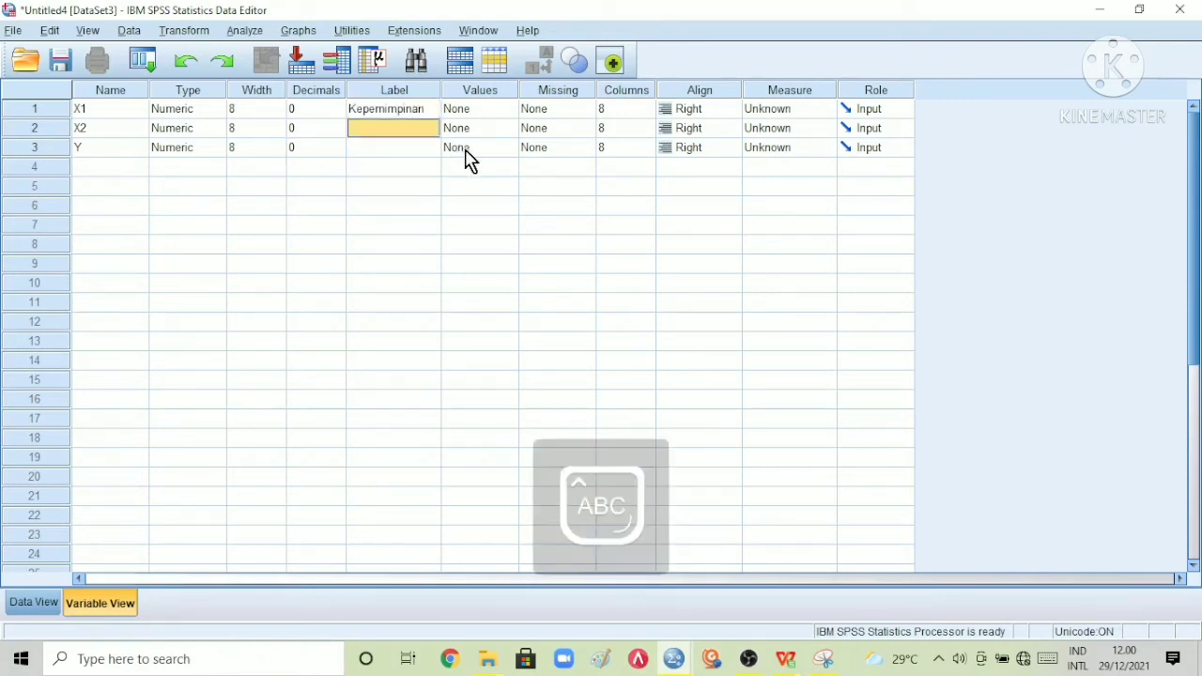
{"action": "type", "text": "M"}
{"action": "key", "text": "Caps_Lock"}
{"action": "type", "text": "otivasi"}
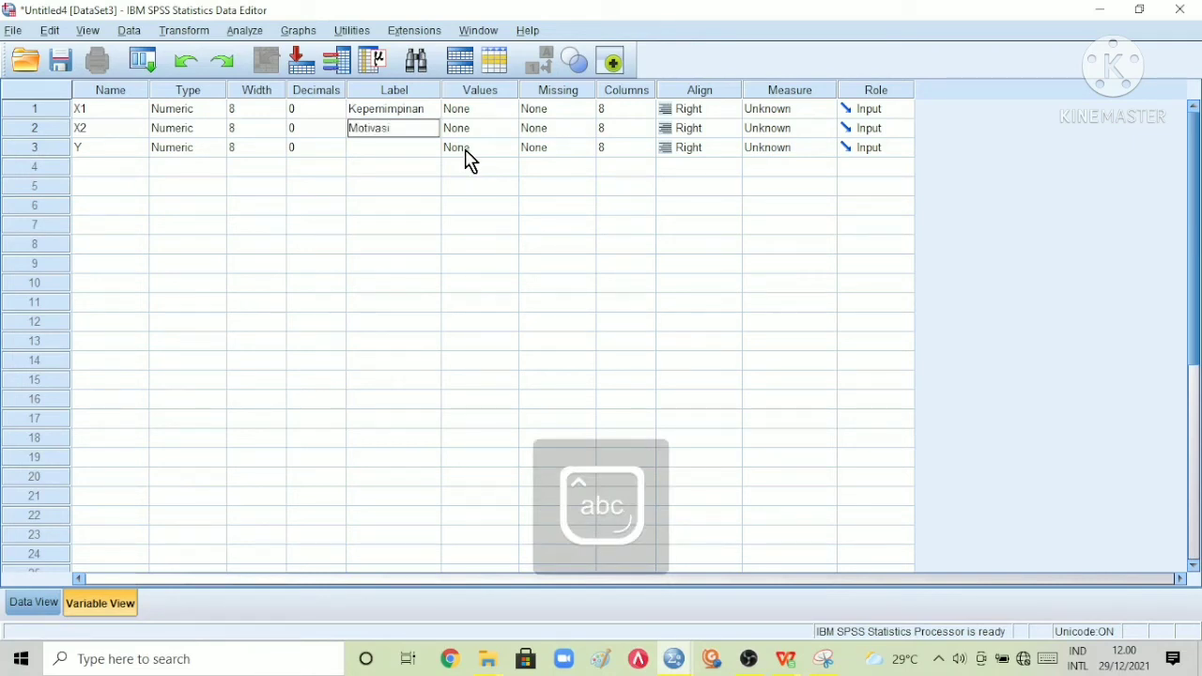
{"action": "key", "text": "Return"}
{"action": "key", "text": "Caps_Lock"}
{"action": "type", "text": "K"}
{"action": "key", "text": "Caps_Lock"}
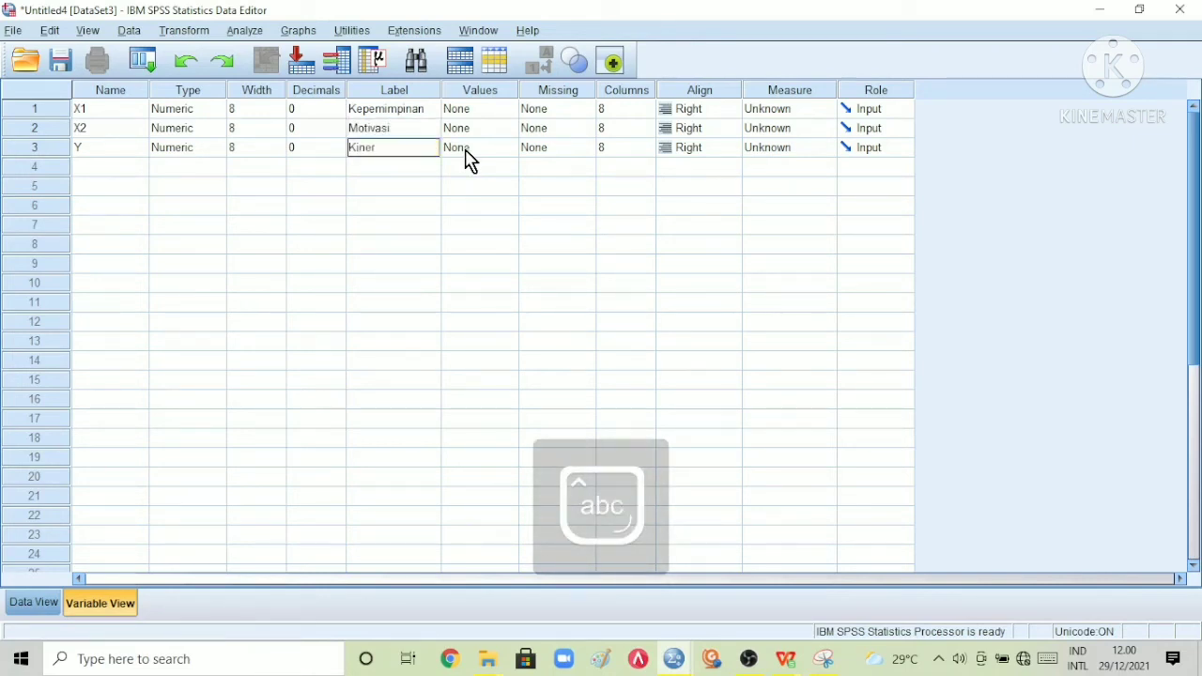
{"action": "left_click", "coordinate": [33, 606]}
{"action": "left_click", "coordinate": [128, 135]}
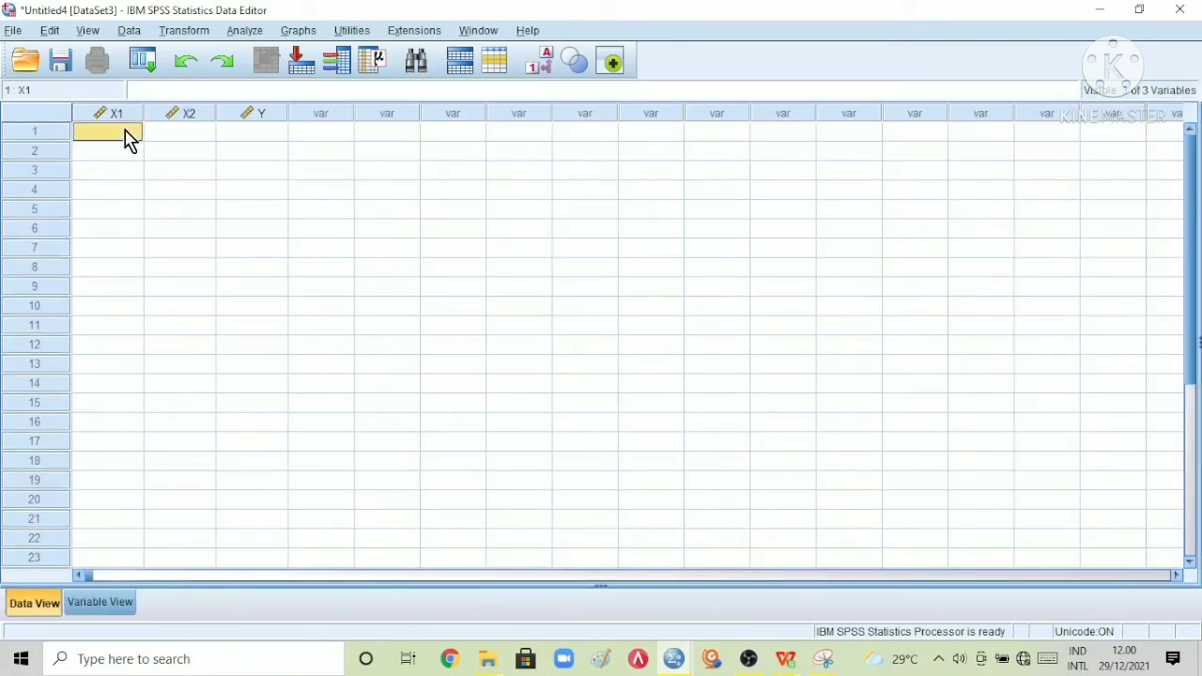
{"action": "right_click", "coordinate": [126, 133]}
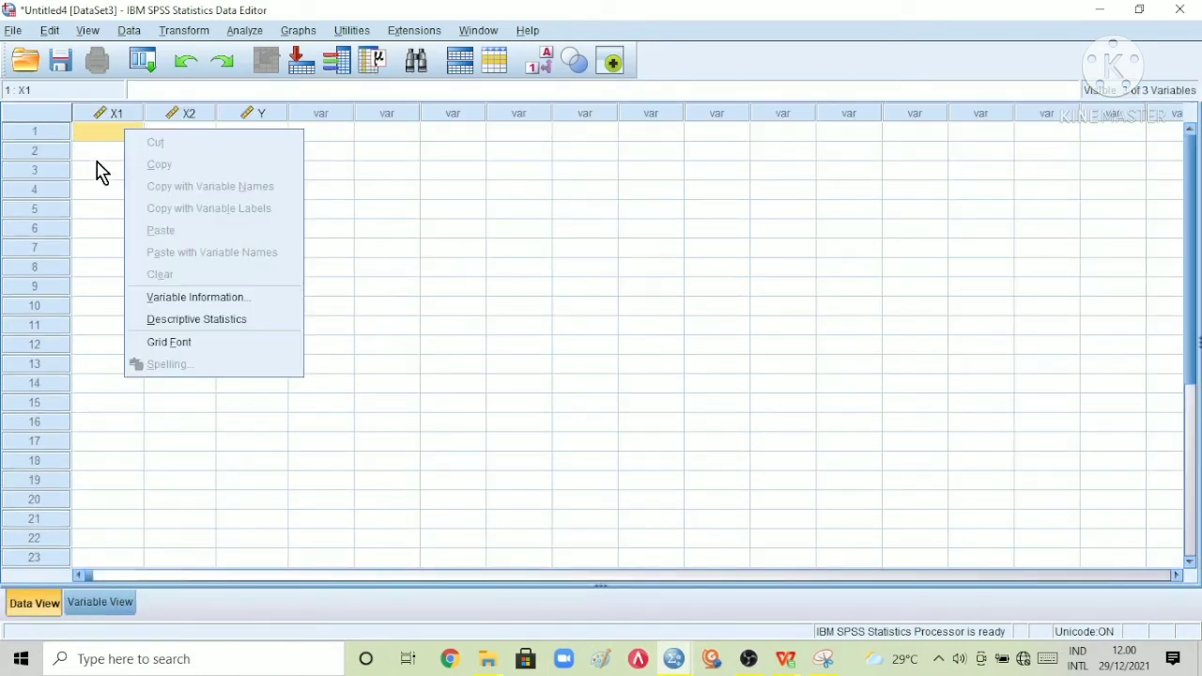
{"action": "left_click", "coordinate": [100, 169]}
{"action": "left_click", "coordinate": [107, 137]}
{"action": "right_click", "coordinate": [106, 136]}
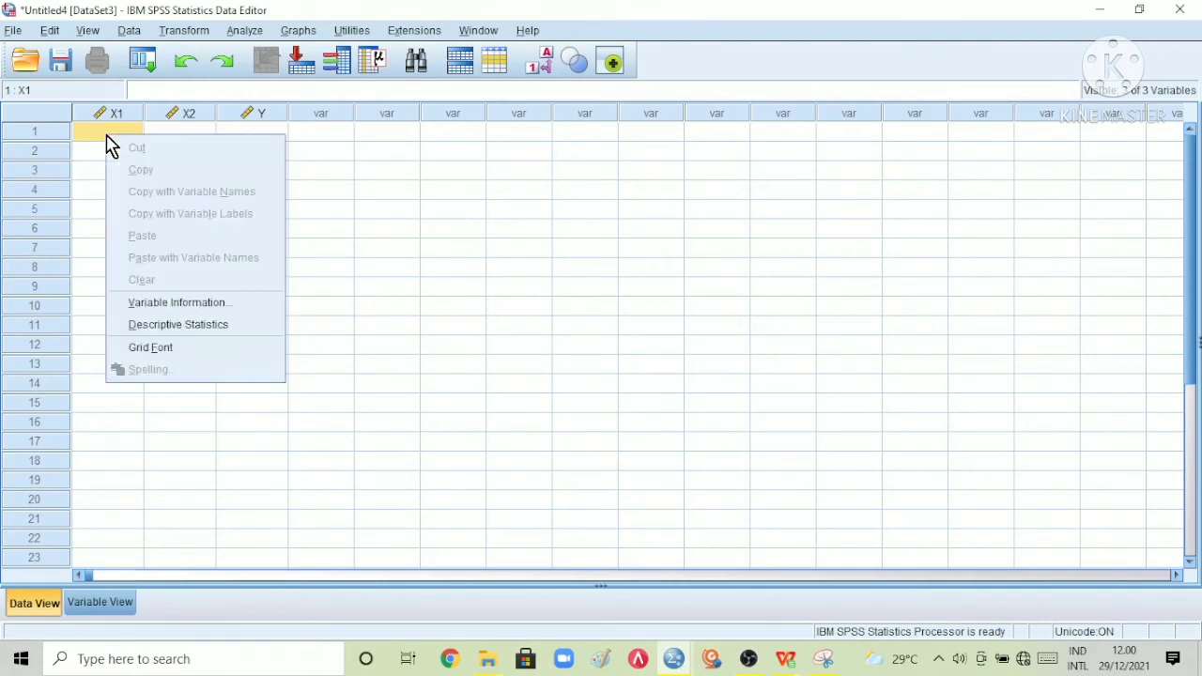
{"action": "left_click", "coordinate": [501, 442]}
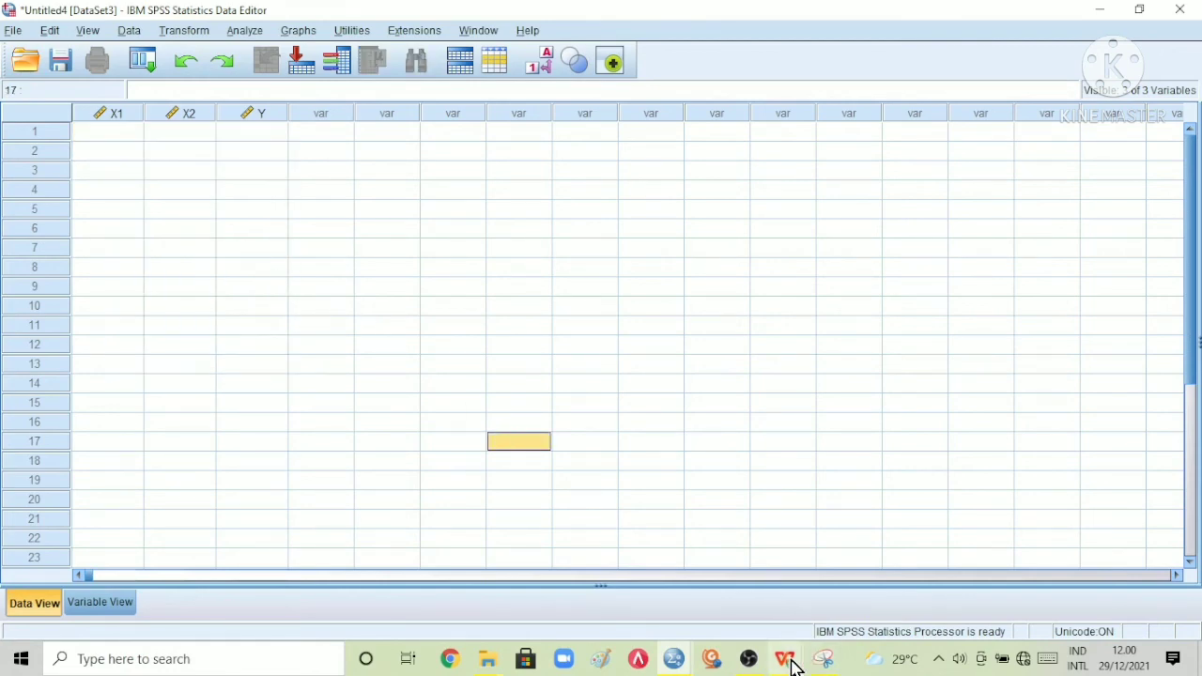
Switch to the WPS Office spreadsheet and copy the data in B2:D101 of Sheet1.
{"action": "mouse_move", "coordinate": [794, 667]}
{"action": "left_click", "coordinate": [617, 593]}
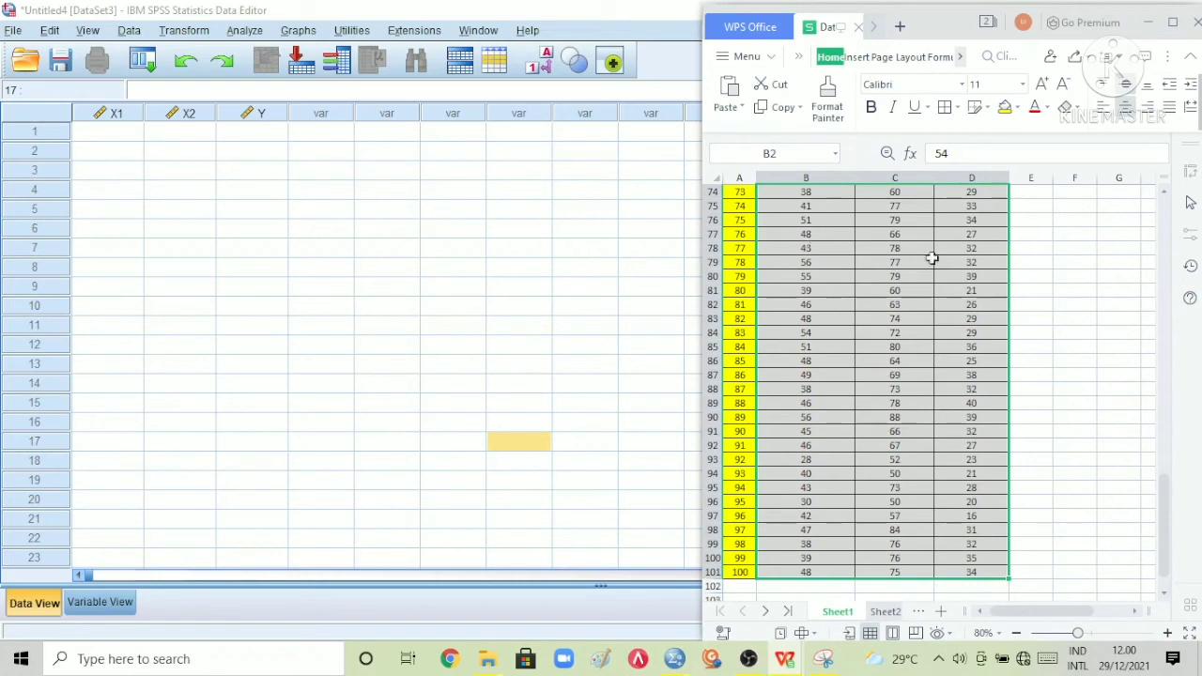
{"action": "left_click_drag", "start_coordinate": [1168, 524], "coordinate": [1165, 158]}
{"action": "left_click_drag", "start_coordinate": [777, 206], "coordinate": [945, 571]}
{"action": "left_click", "coordinate": [770, 111]}
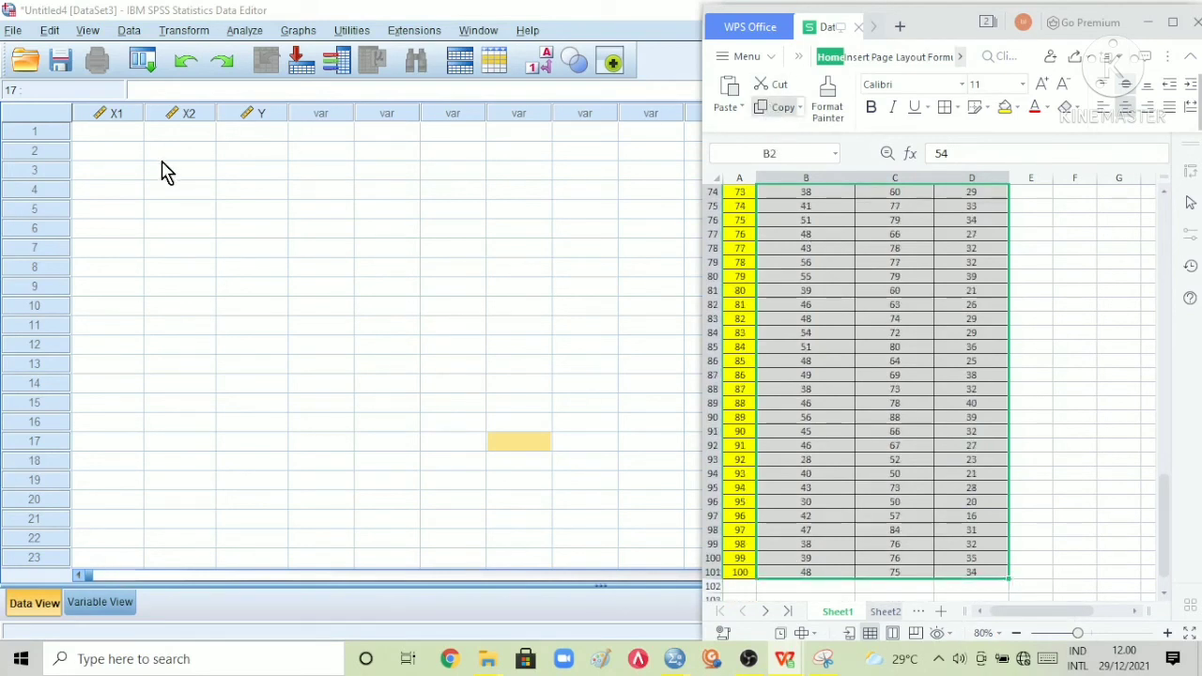
{"action": "left_click", "coordinate": [129, 137]}
{"action": "right_click", "coordinate": [130, 139]}
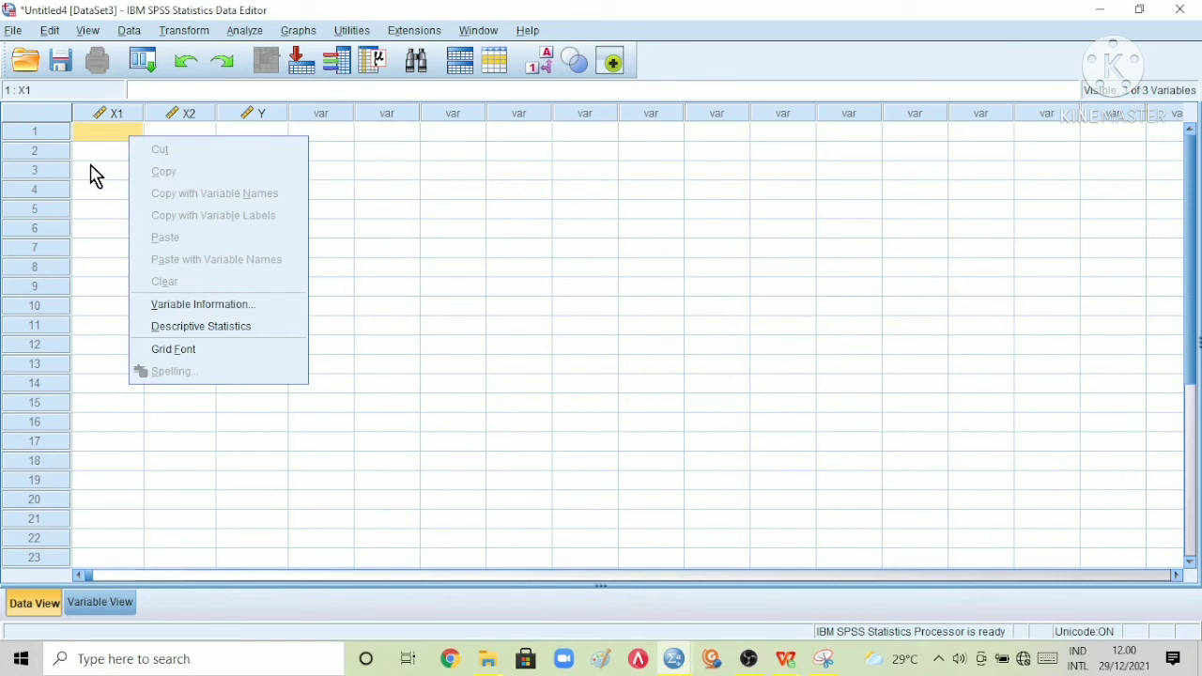
{"action": "left_click", "coordinate": [101, 157]}
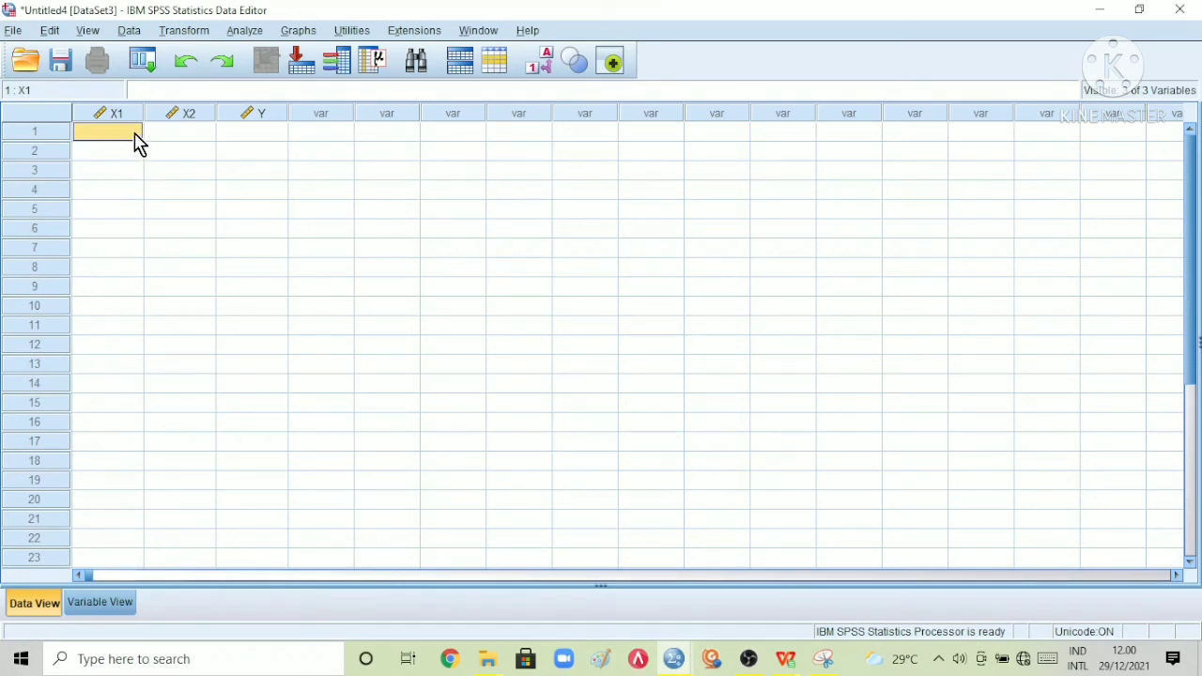
Paste the copied data into Untitled4 from the first case of X1 and check the filled rows.
{"action": "right_click", "coordinate": [140, 145]}
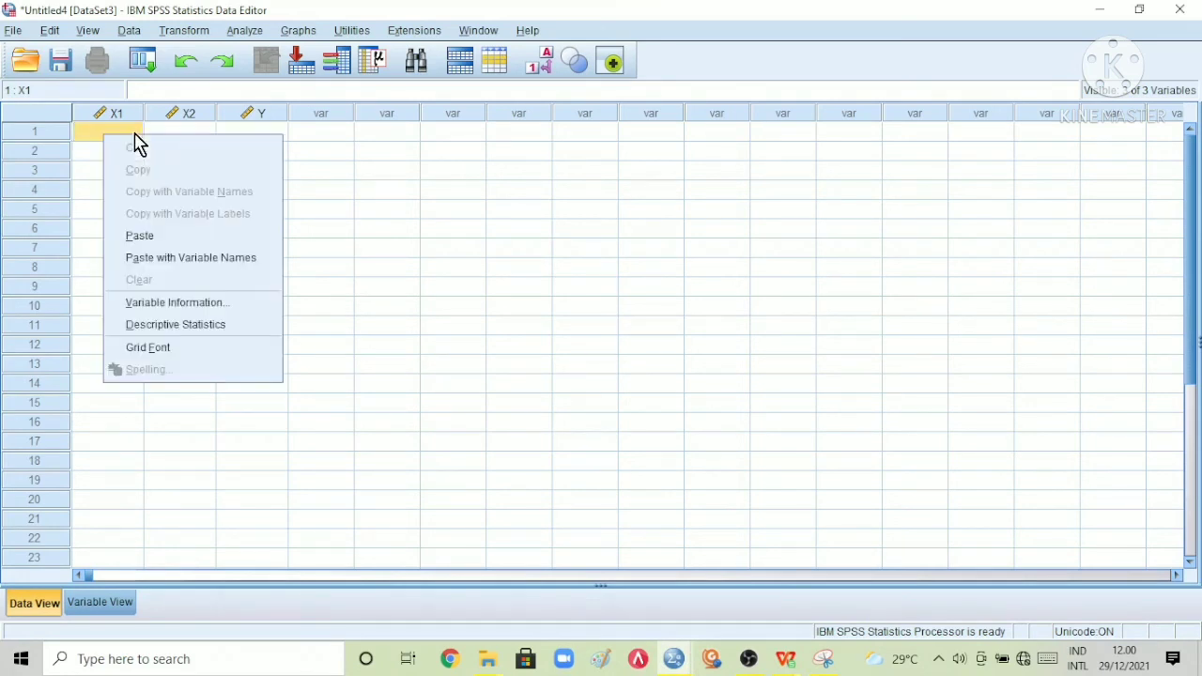
{"action": "left_click", "coordinate": [150, 240]}
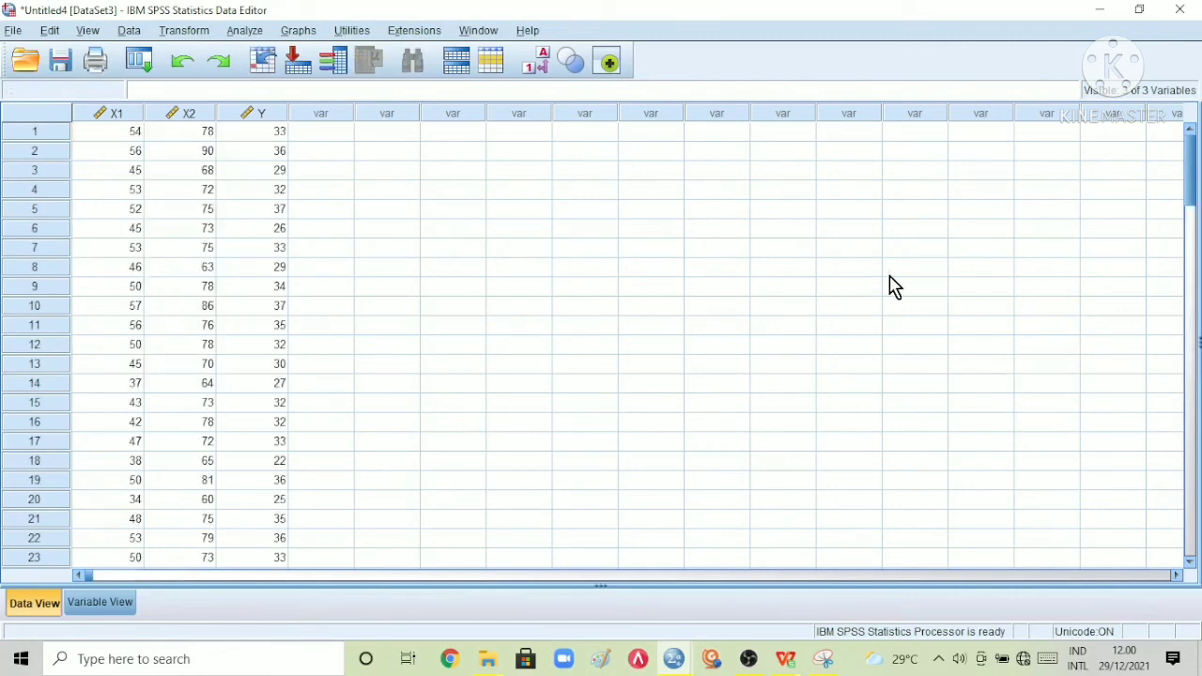
{"action": "left_click_drag", "start_coordinate": [1193, 185], "coordinate": [1195, 361]}
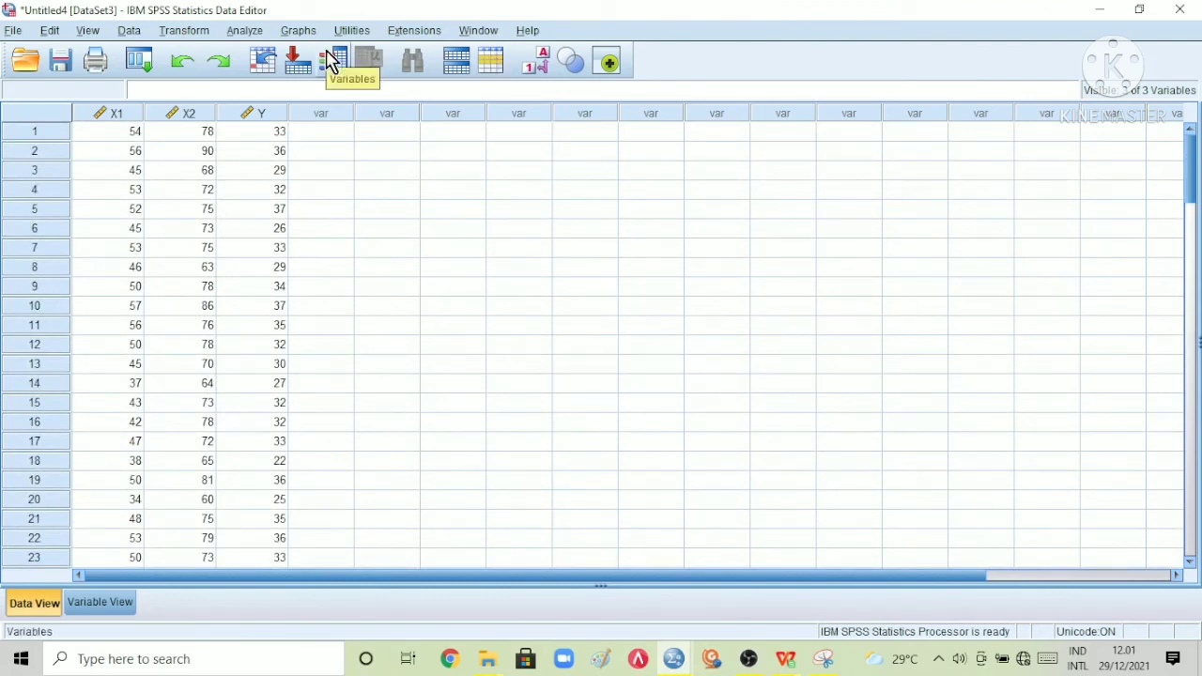
Start a linear regression on the Untitled4 data and include collinearity diagnostics in its statistics.
{"action": "left_click", "coordinate": [239, 31]}
{"action": "mouse_move", "coordinate": [313, 140]}
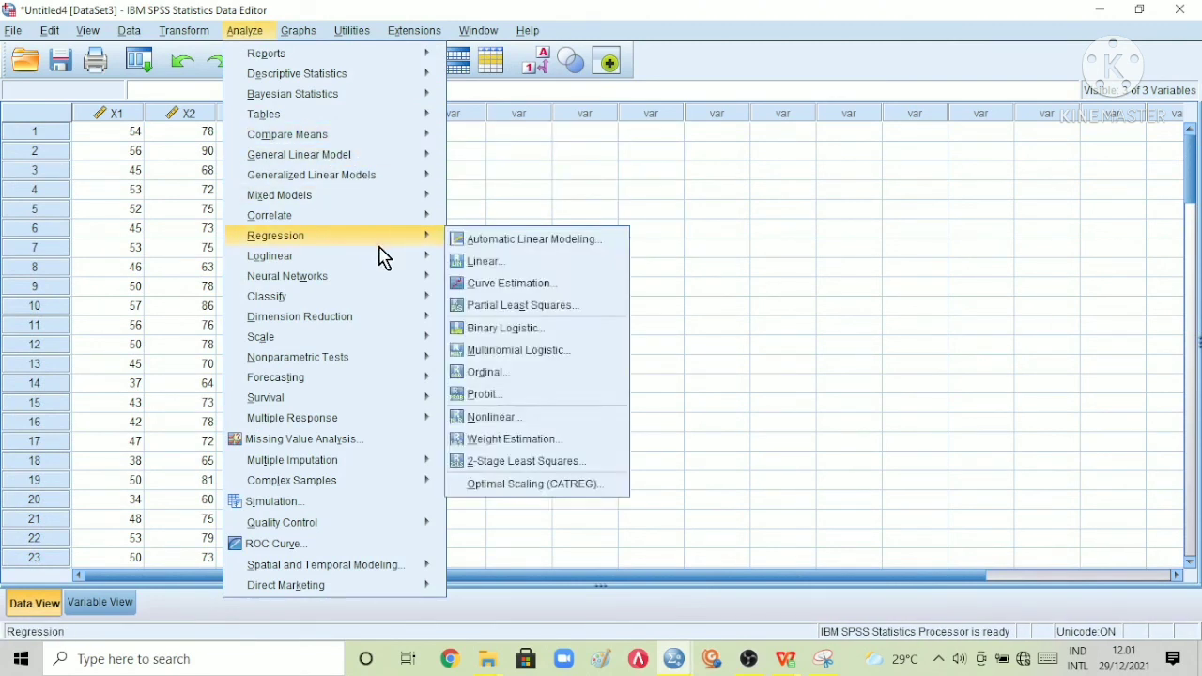
{"action": "mouse_move", "coordinate": [380, 241]}
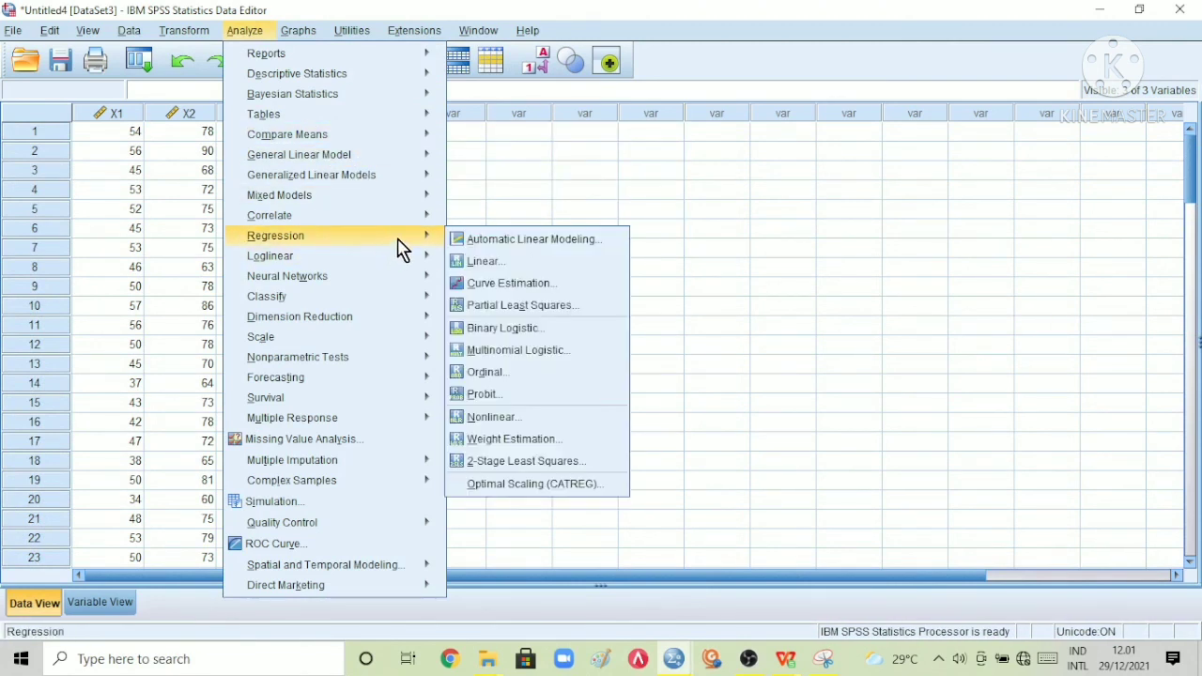
{"action": "left_click", "coordinate": [481, 261]}
{"action": "left_click", "coordinate": [784, 184]}
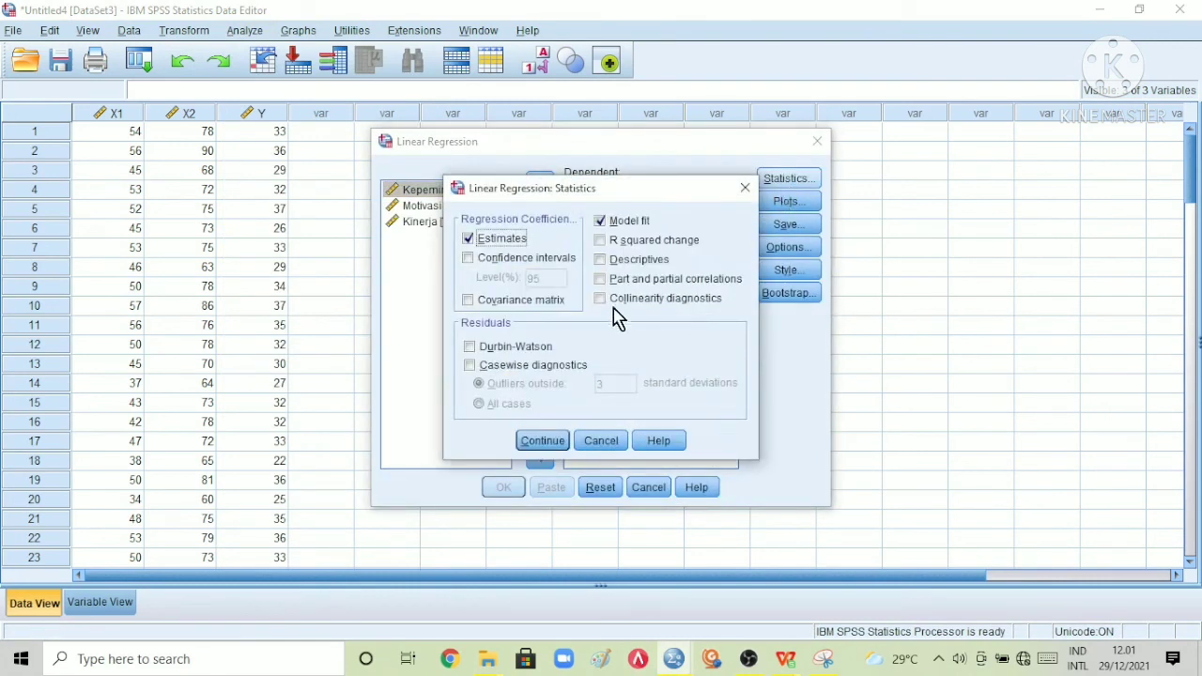
{"action": "left_click", "coordinate": [634, 308]}
{"action": "left_click", "coordinate": [545, 441]}
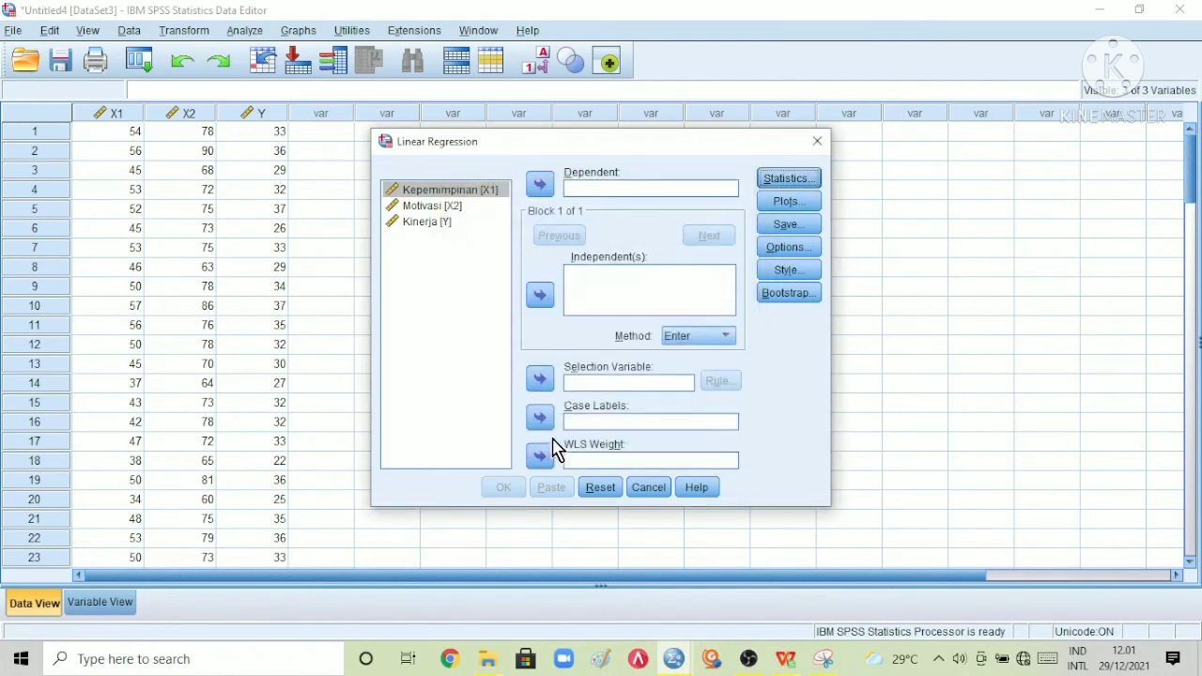
Assign Kepemimpinan [X1] and Motivasi [X2] as independent variables and Kinerja [Y] as the dependent variable.
{"action": "left_click", "coordinate": [540, 296]}
{"action": "left_click", "coordinate": [448, 207]}
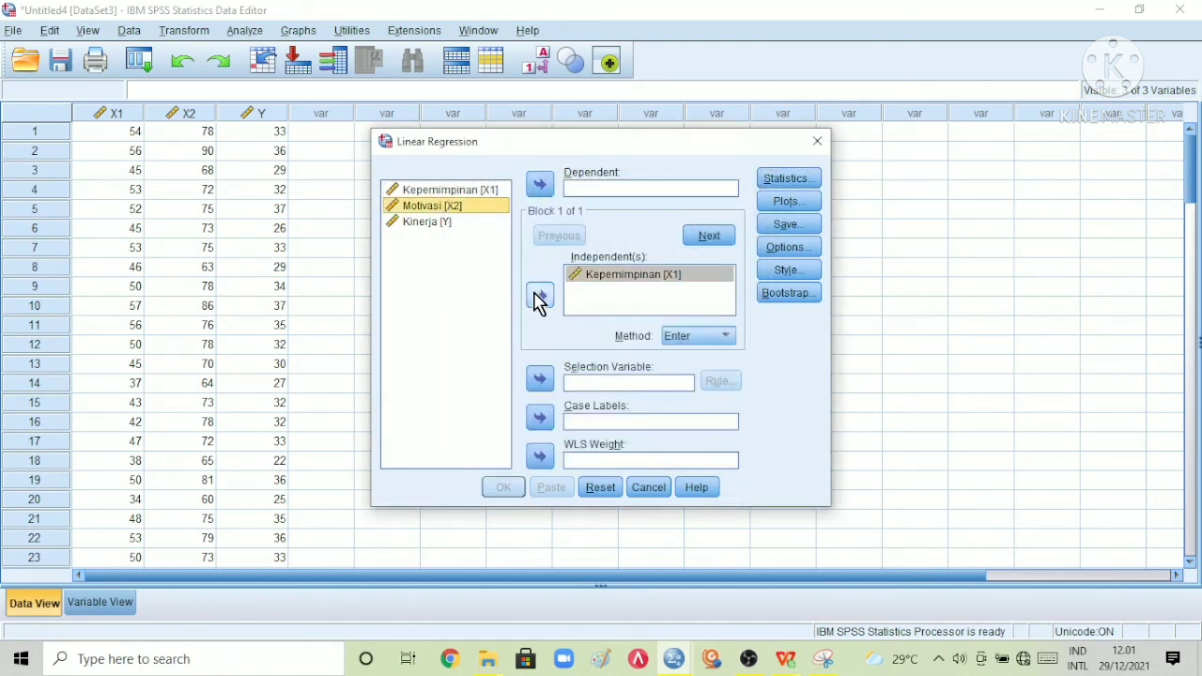
{"action": "left_click", "coordinate": [539, 297]}
{"action": "left_click", "coordinate": [438, 222]}
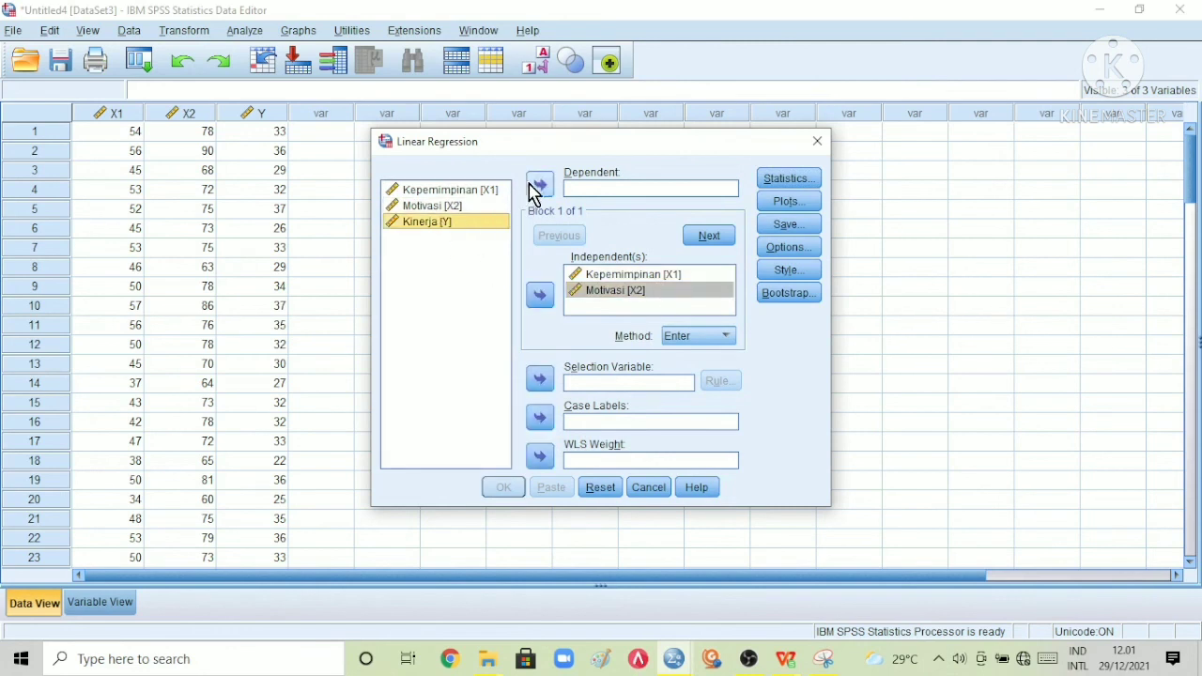
{"action": "left_click", "coordinate": [540, 185]}
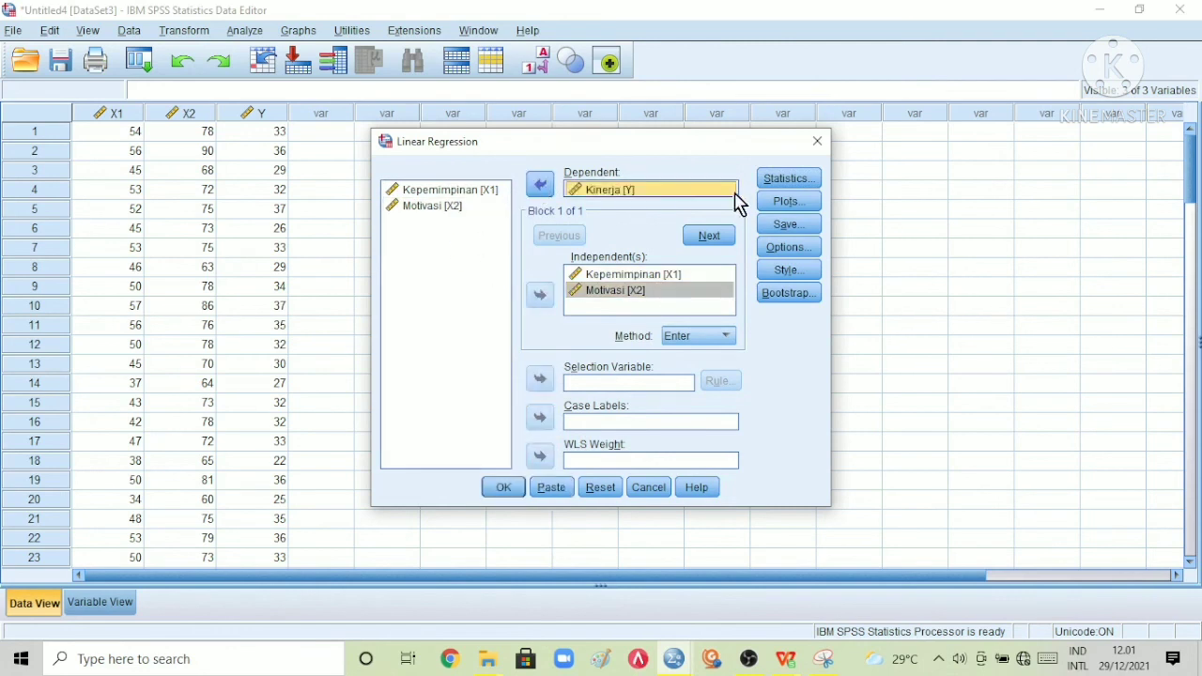
Recheck the chosen statistics, run the regression and examine the Coefficients and Collinearity Diagnostics tables in the output.
{"action": "left_click", "coordinate": [792, 179]}
{"action": "left_click", "coordinate": [554, 442]}
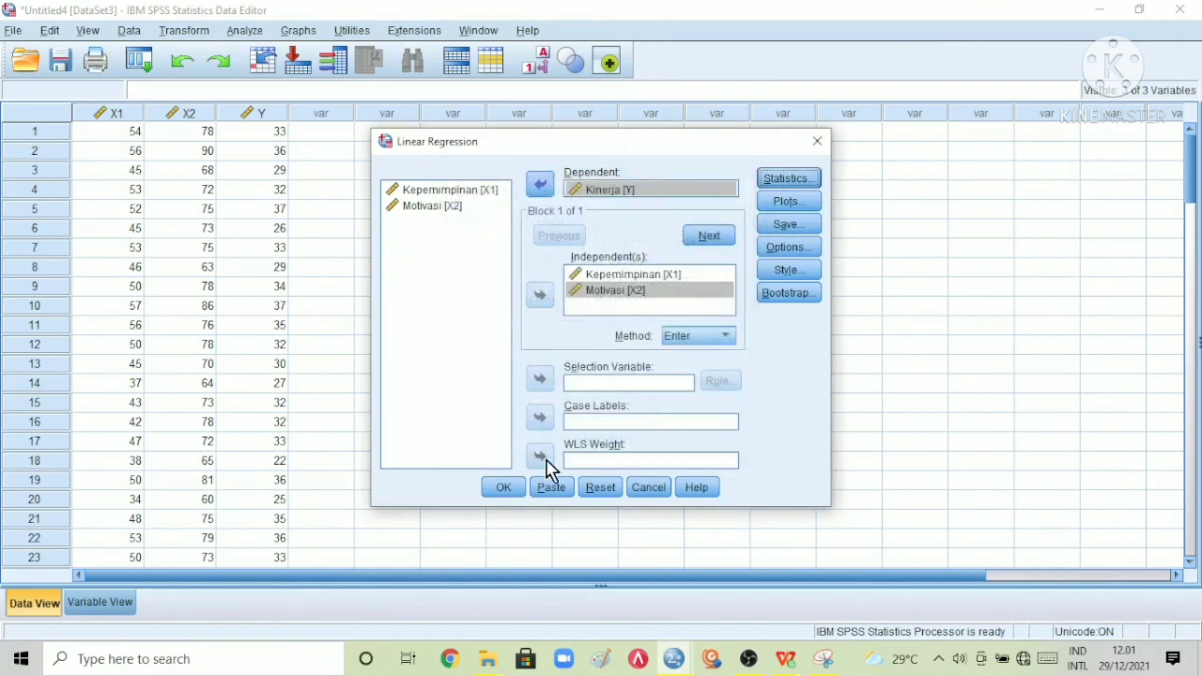
{"action": "left_click", "coordinate": [504, 487]}
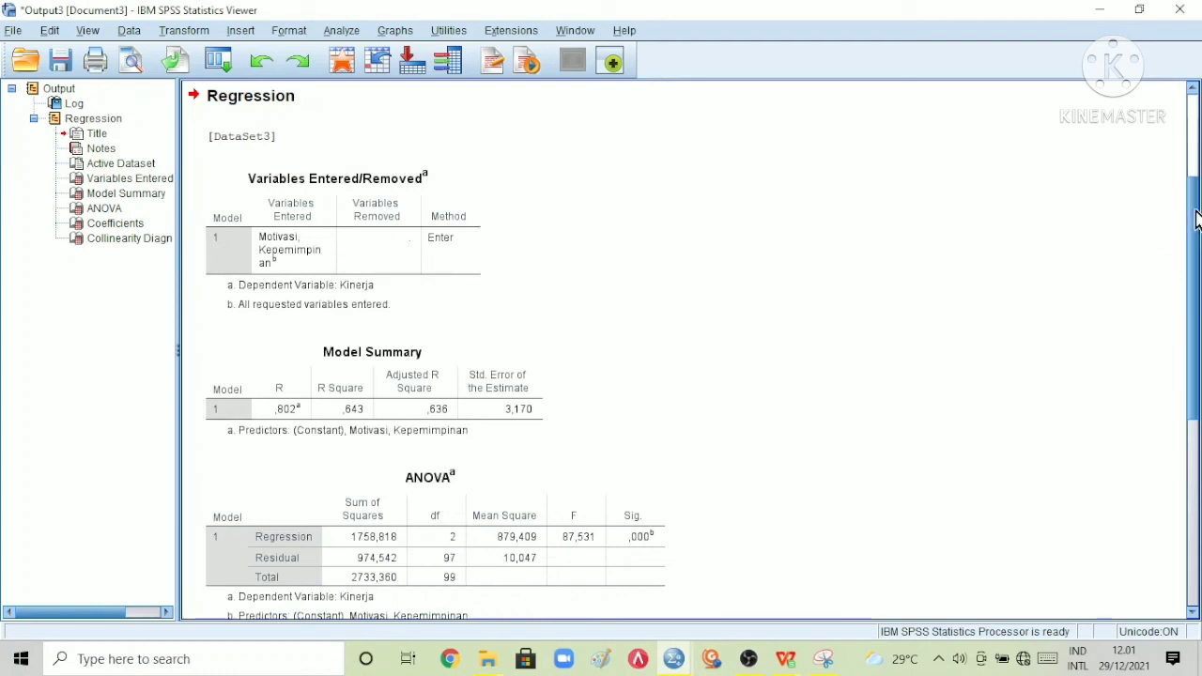
{"action": "scroll", "coordinate": [1198, 232], "scroll_direction": "down", "scroll_amount": 1}
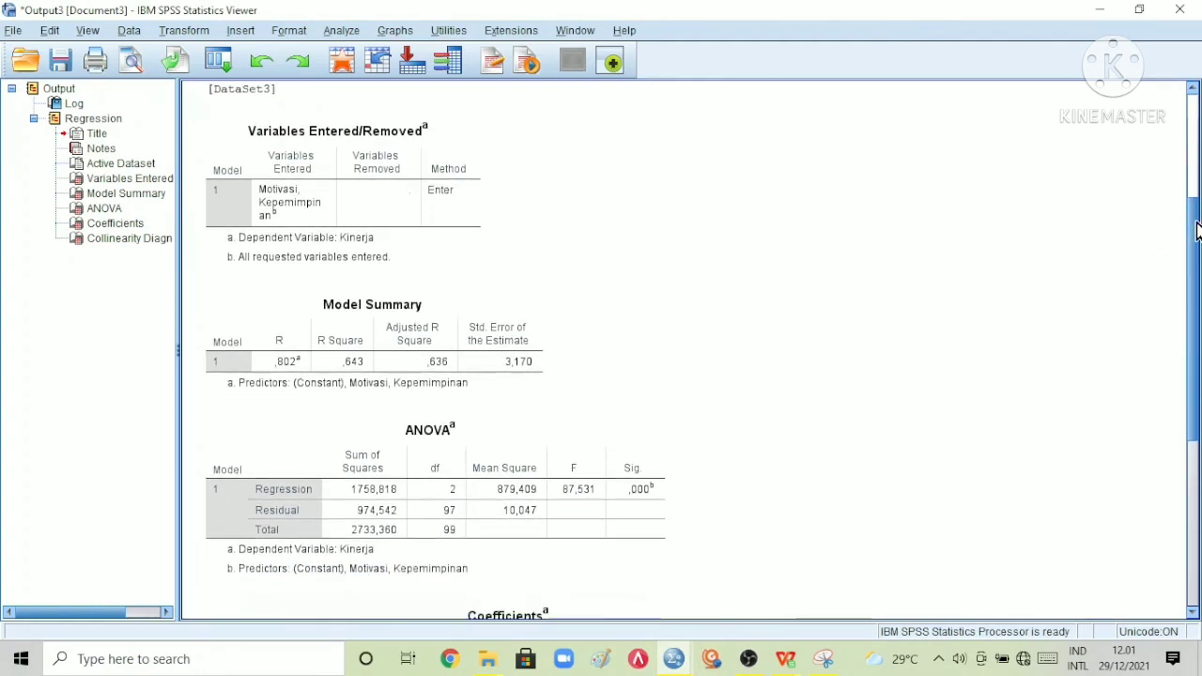
{"action": "left_click_drag", "start_coordinate": [1199, 232], "coordinate": [1198, 393]}
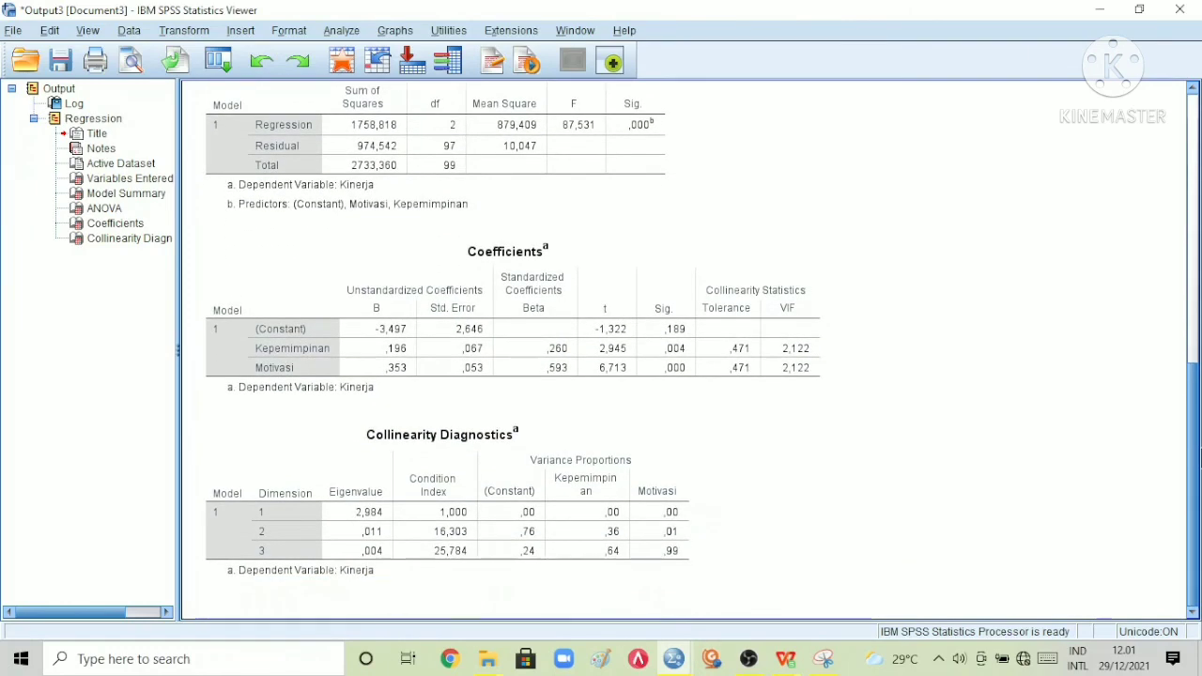